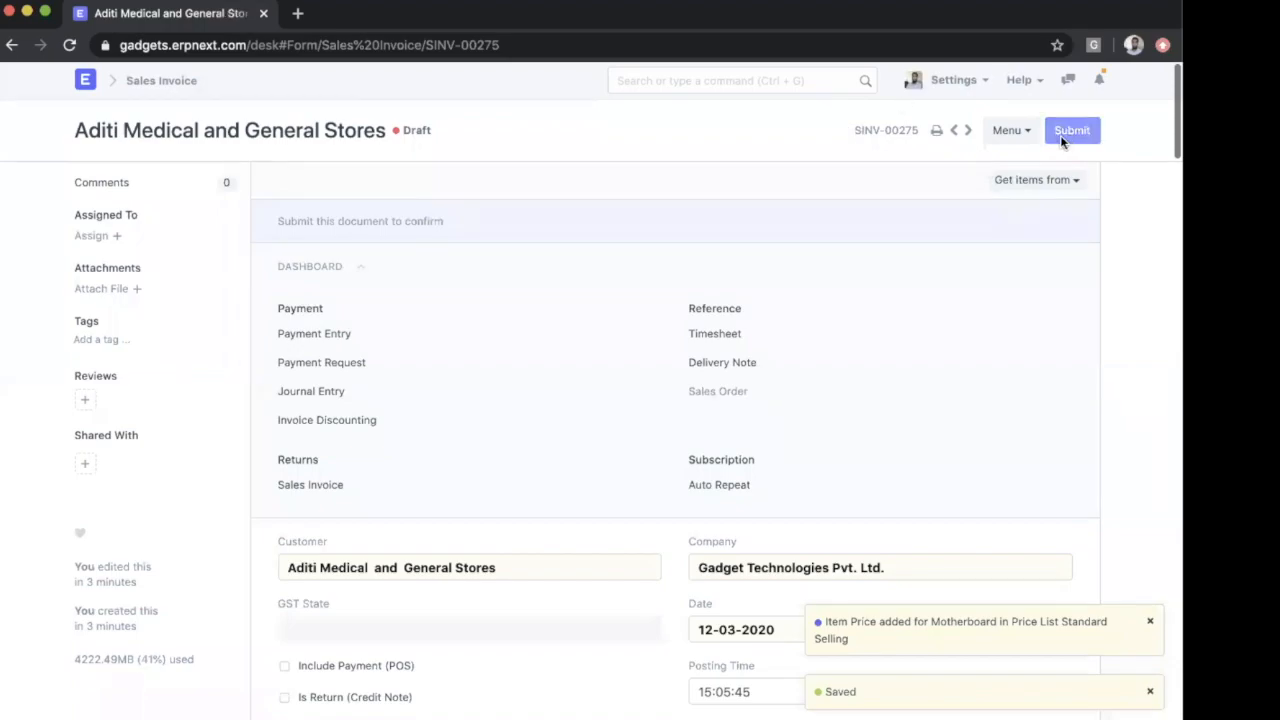
- Submit the draft sales invoice, confirm the submission, dismiss the message and collapse the invoice's dashboard section
click(1062, 138)
click(826, 115)
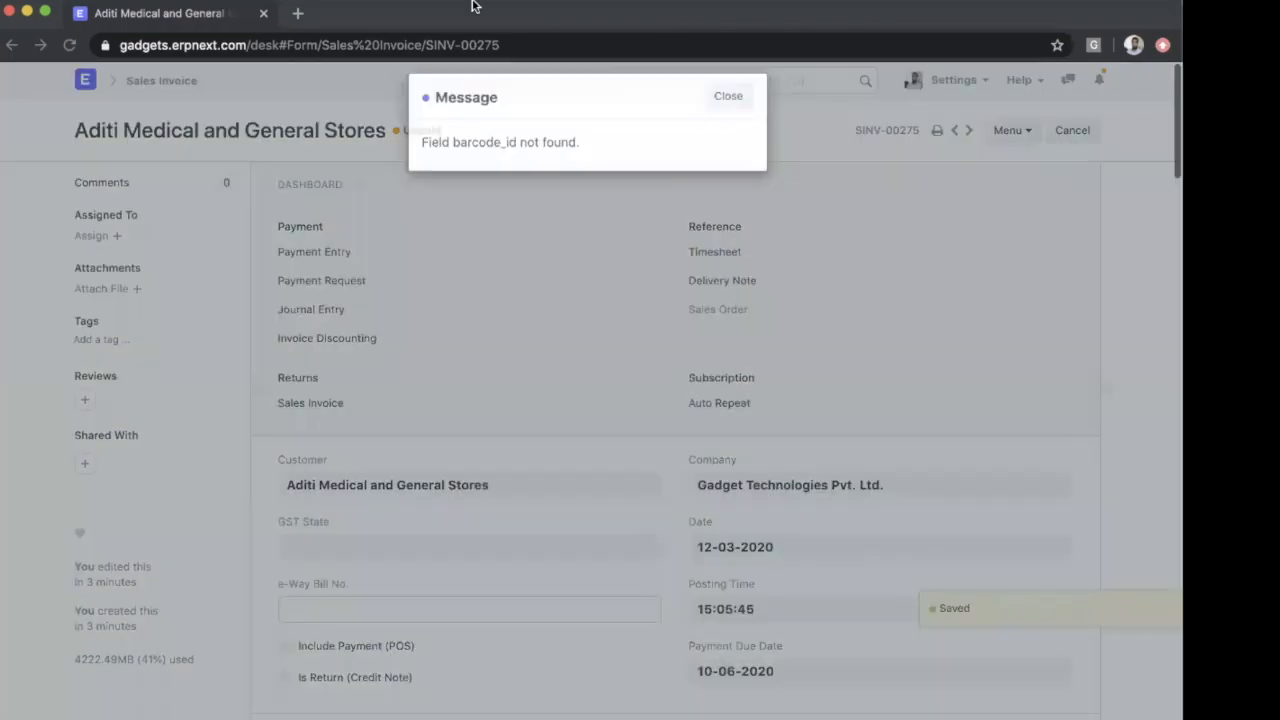
click(729, 108)
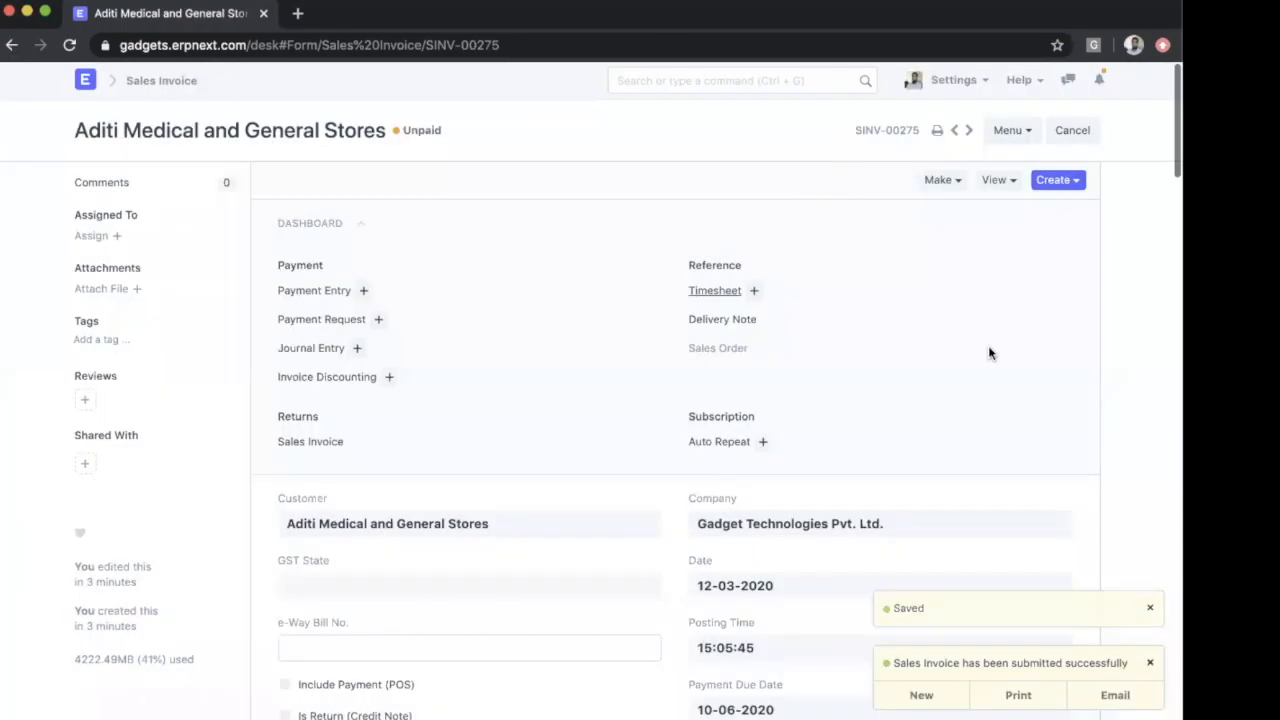
click(322, 224)
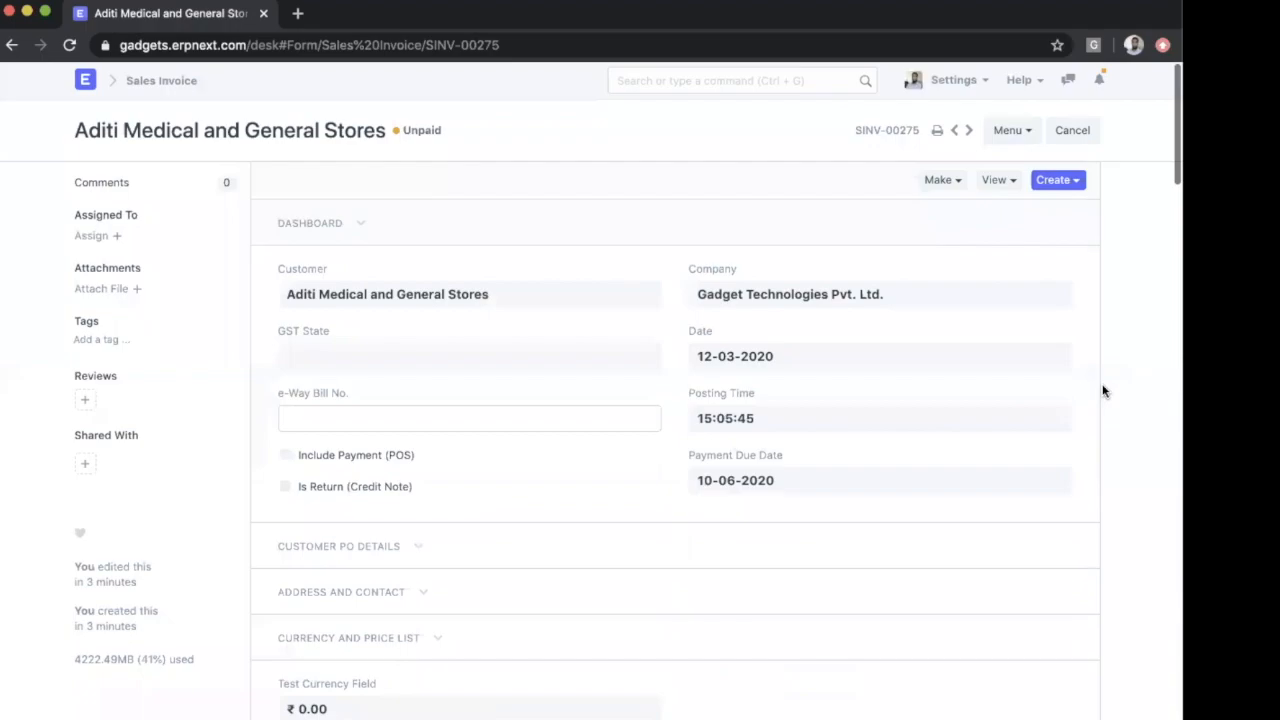
- Create a payment entry from the submitted sales invoice
scroll(1104, 391, down, 6)
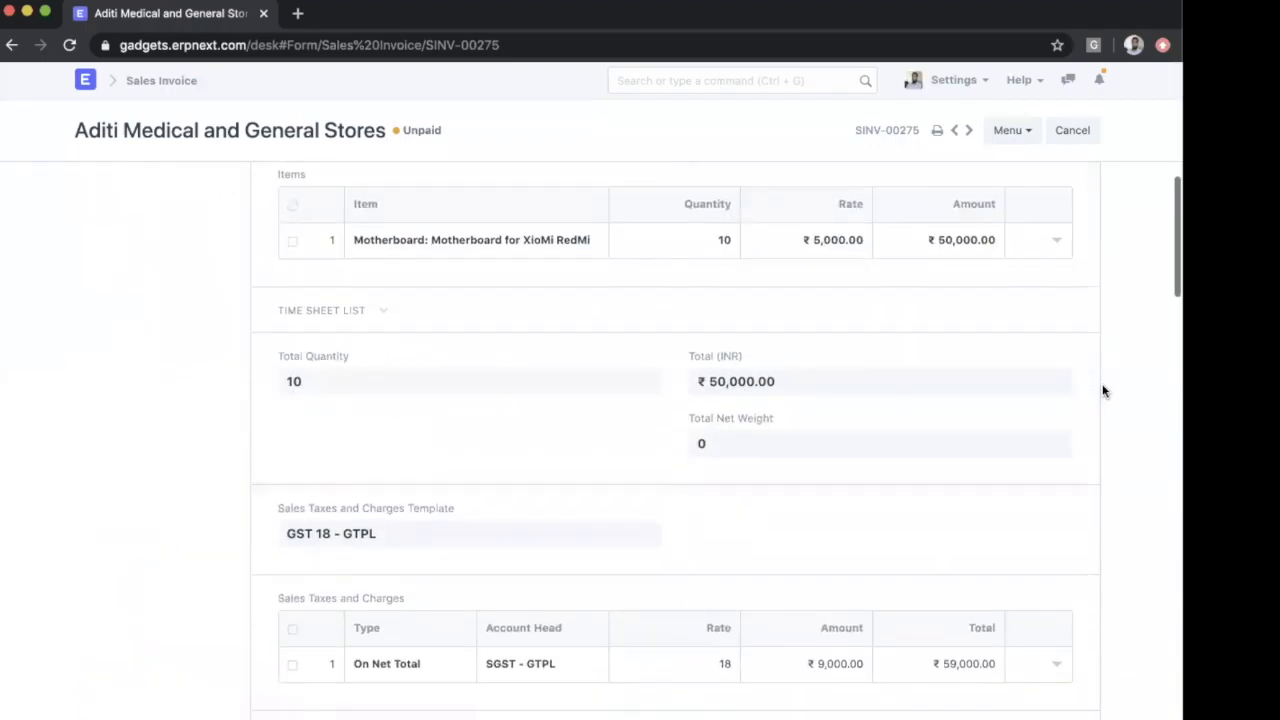
scroll(1104, 391, up, 8)
click(1070, 181)
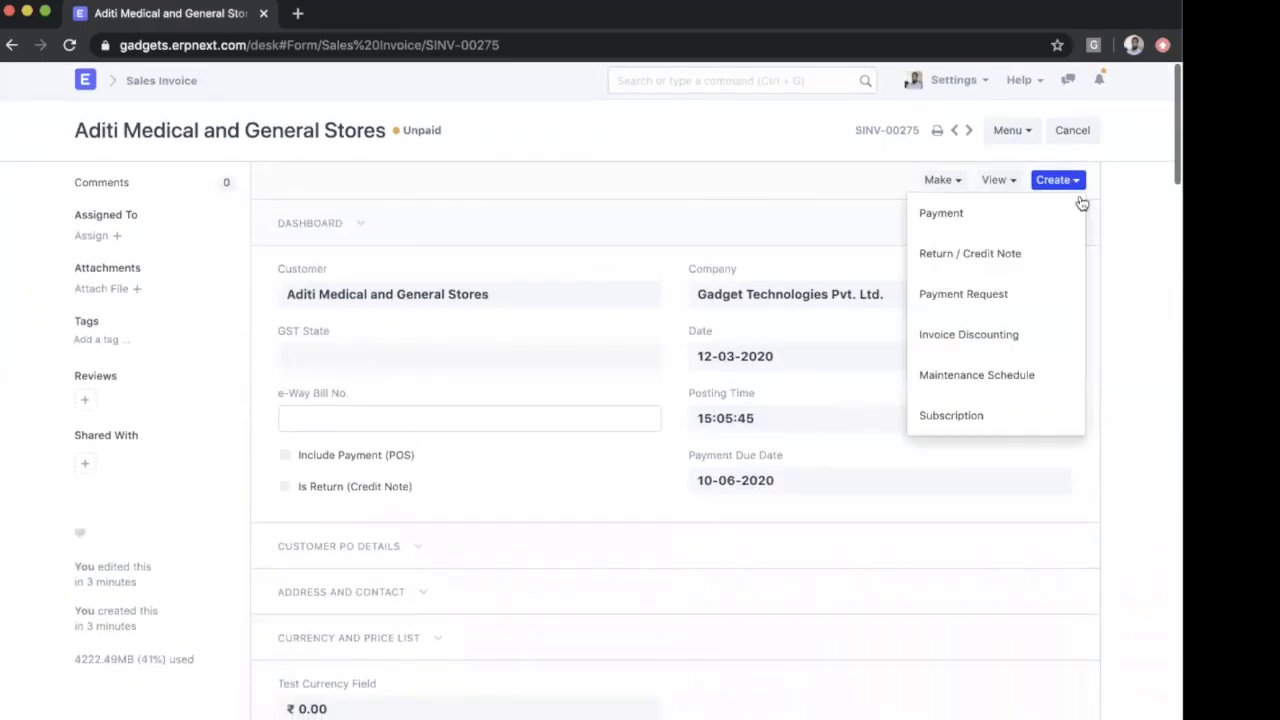
click(1010, 216)
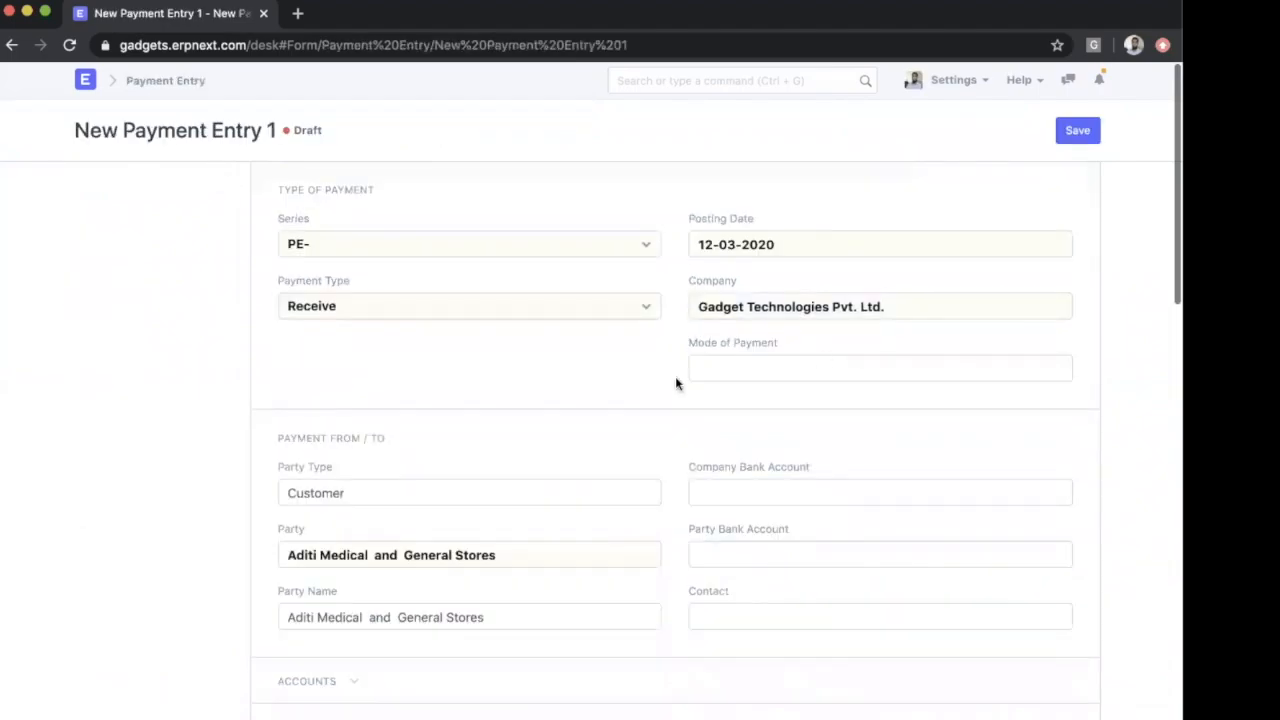
- Expand the Accounts section of the new payment entry and check the Account Paid To
scroll(675, 376, down, 5)
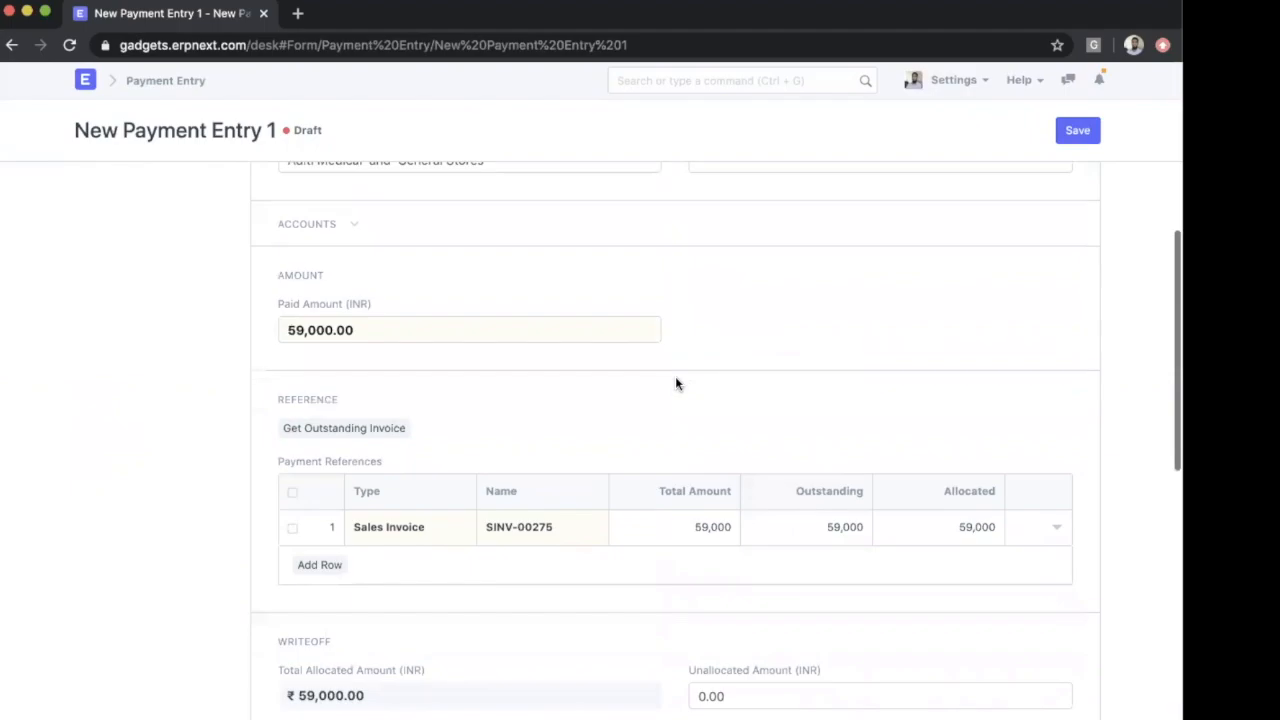
scroll(407, 374, up, 2)
click(349, 373)
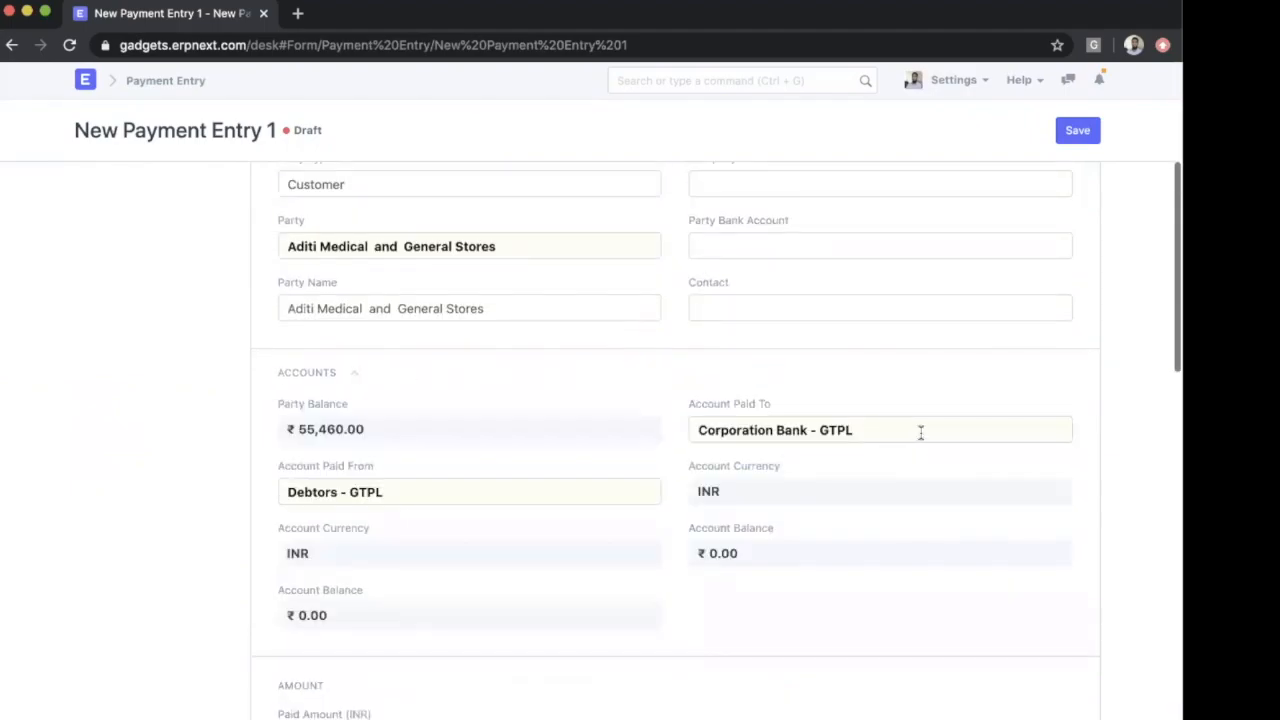
triple_click(921, 432)
- Set the payment's check/reference number to 3255 and its reference date to 12-03-2020, and save the entry
scroll(663, 566, down, 5)
scroll(1071, 594, down, 5)
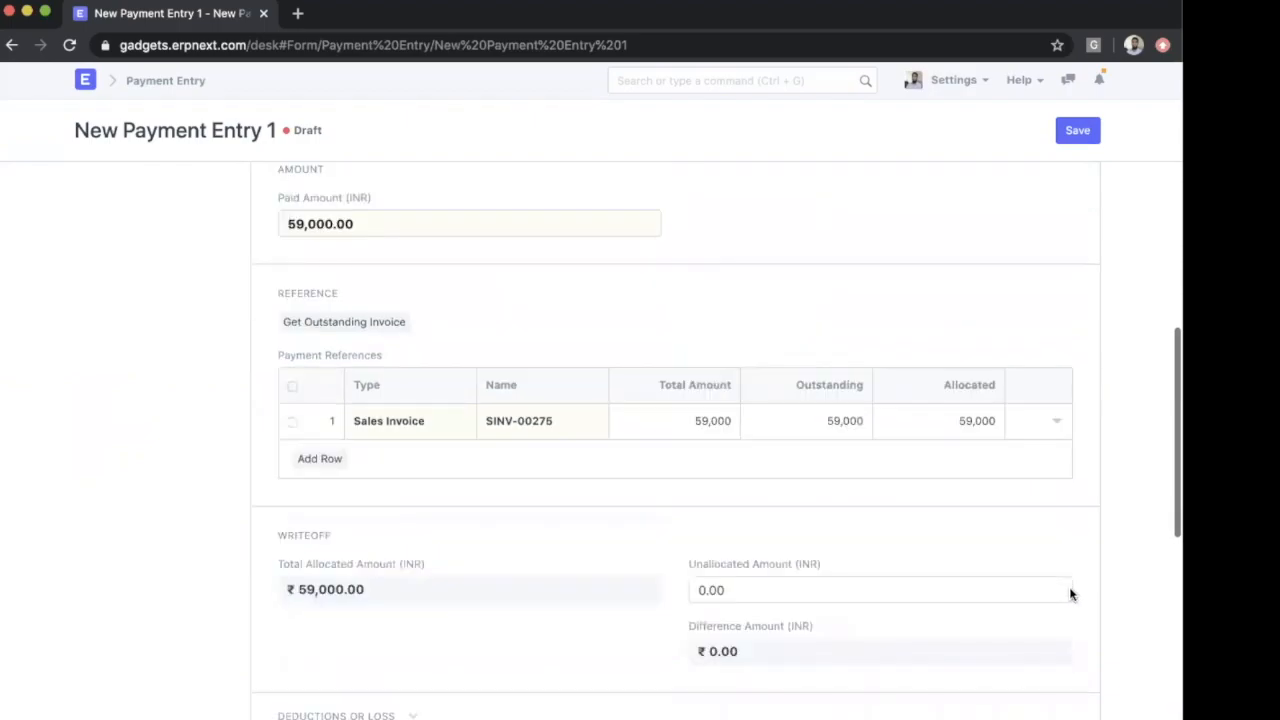
text(3255)
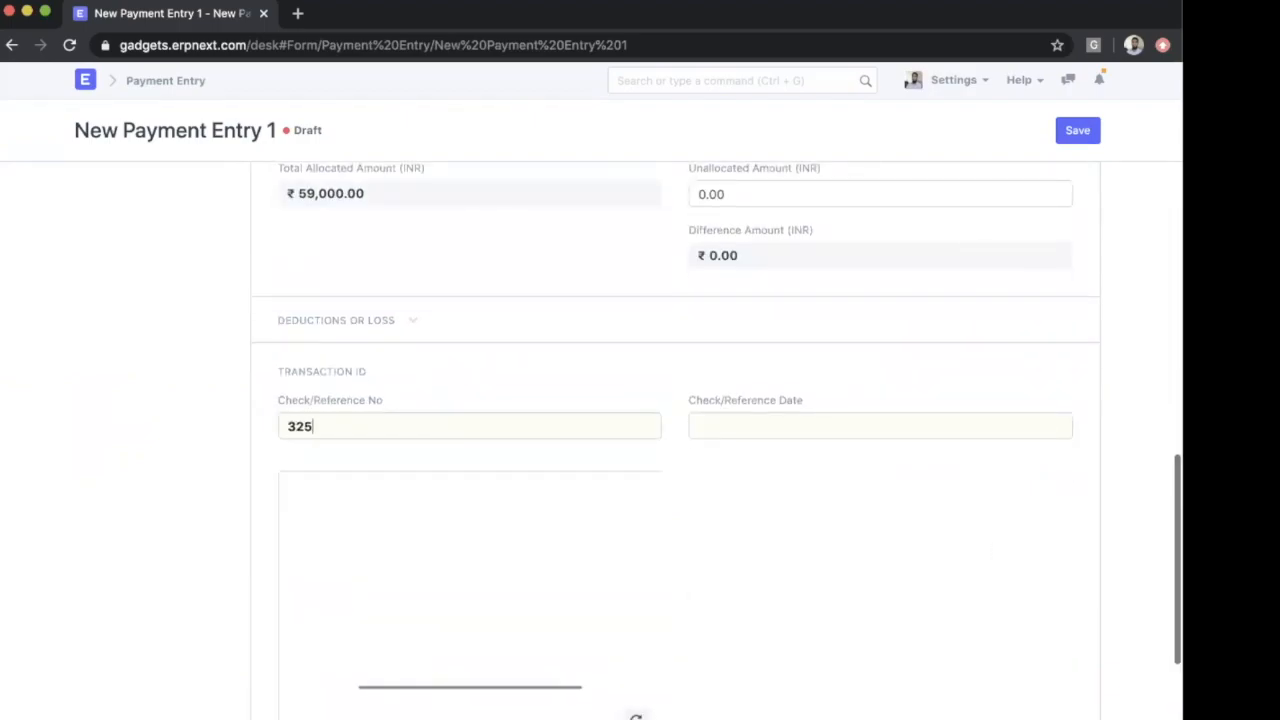
click(826, 424)
click(803, 683)
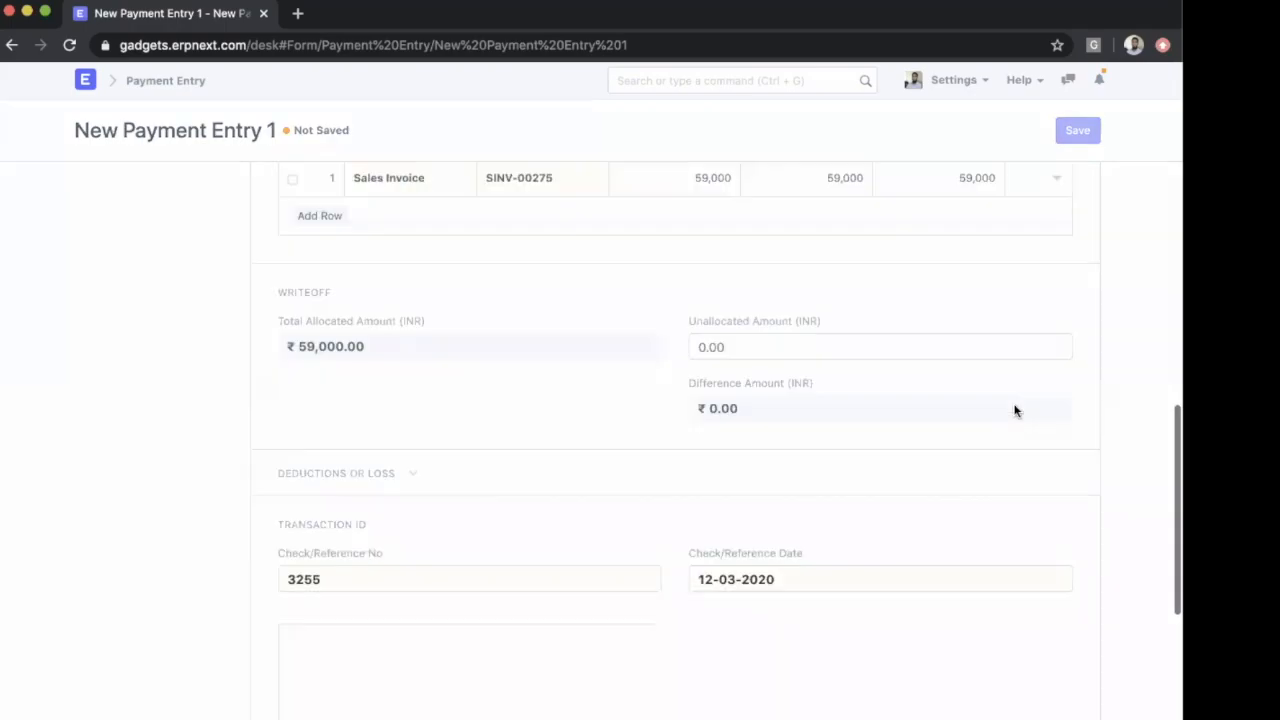
key(ctrl+s)
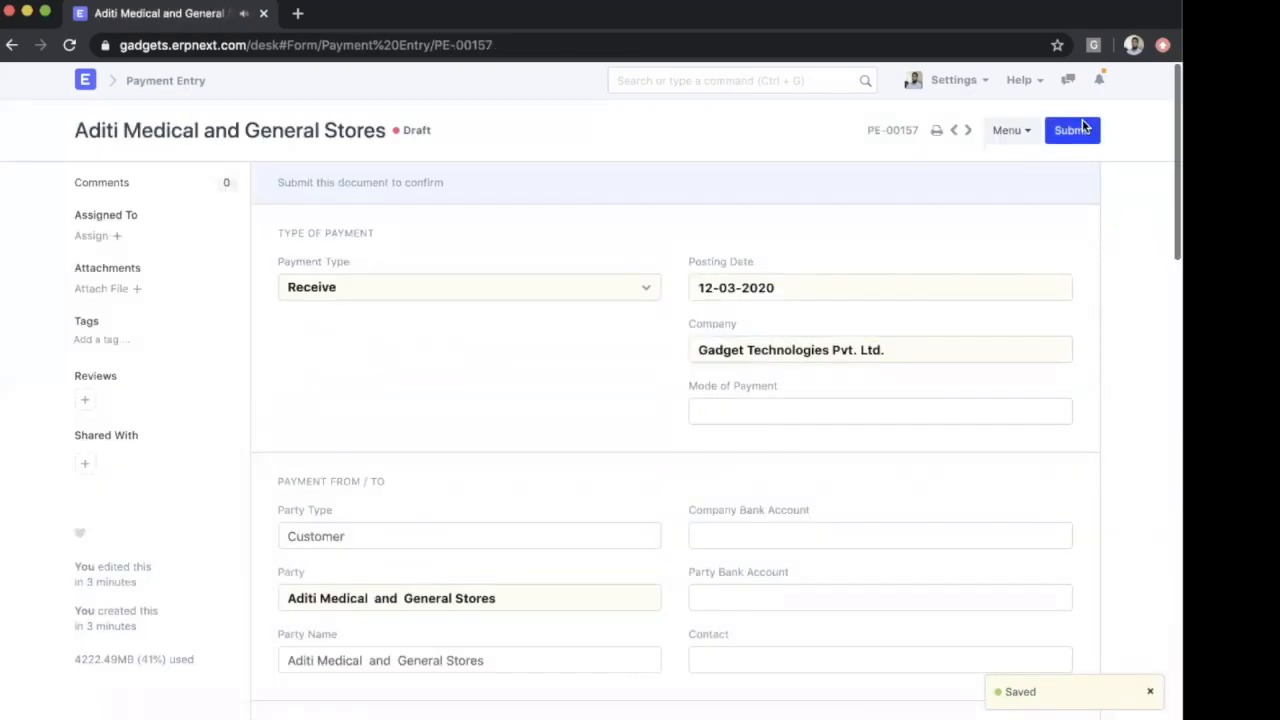
- Submit the payment entry with confirmation and return to the sales invoice it pays
click(1072, 130)
click(826, 117)
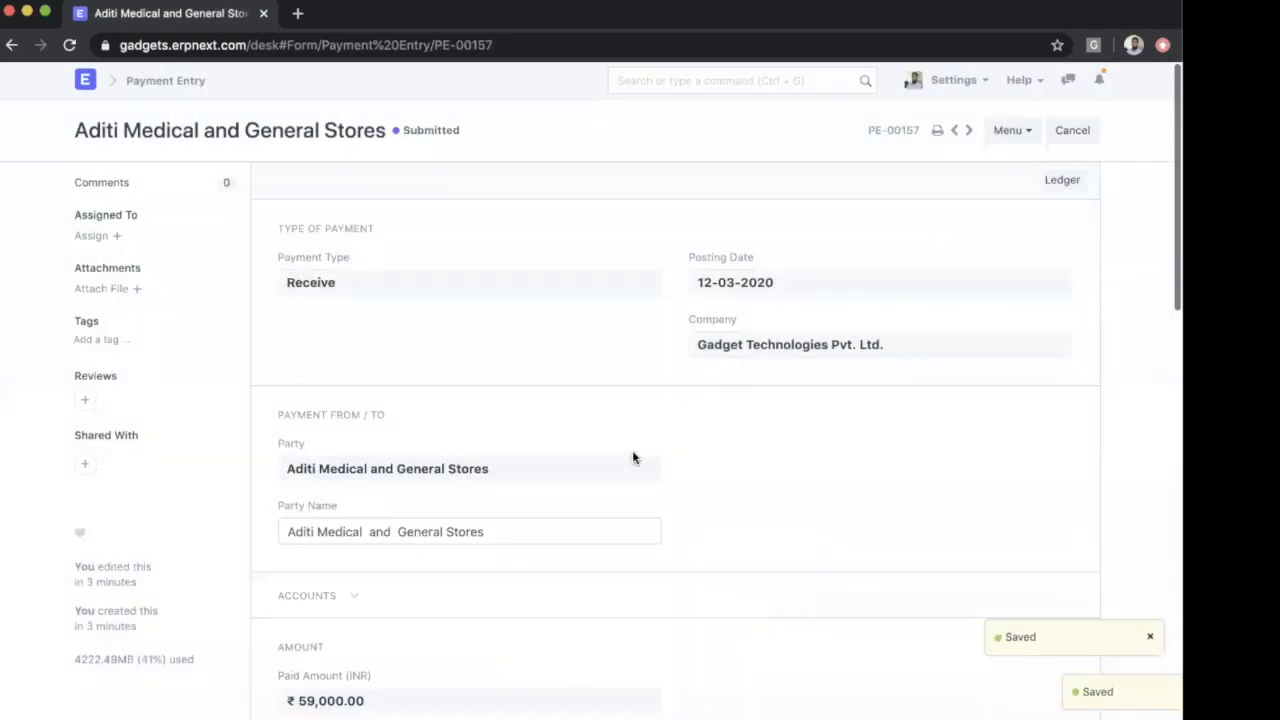
scroll(632, 455, left, 5)
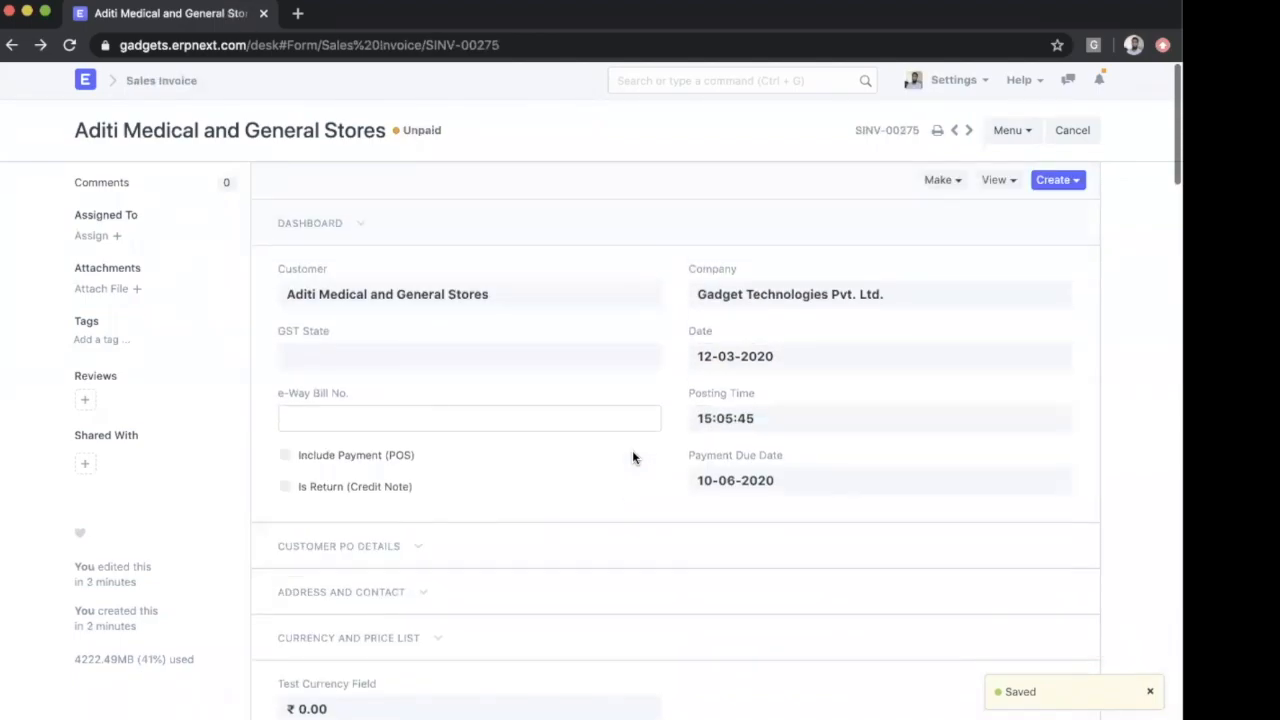
- Review the sales invoice's items, taxes, grand total and outstanding amount
scroll(632, 457, down, 5)
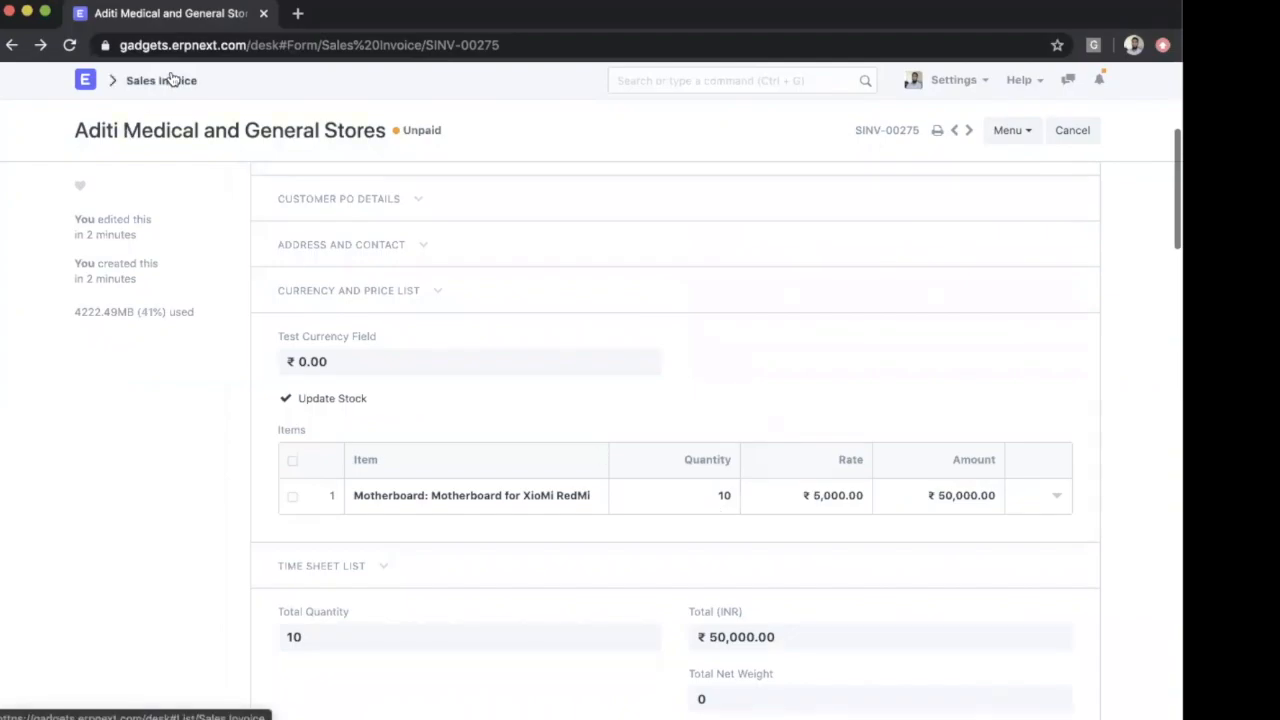
scroll(961, 536, down, 3)
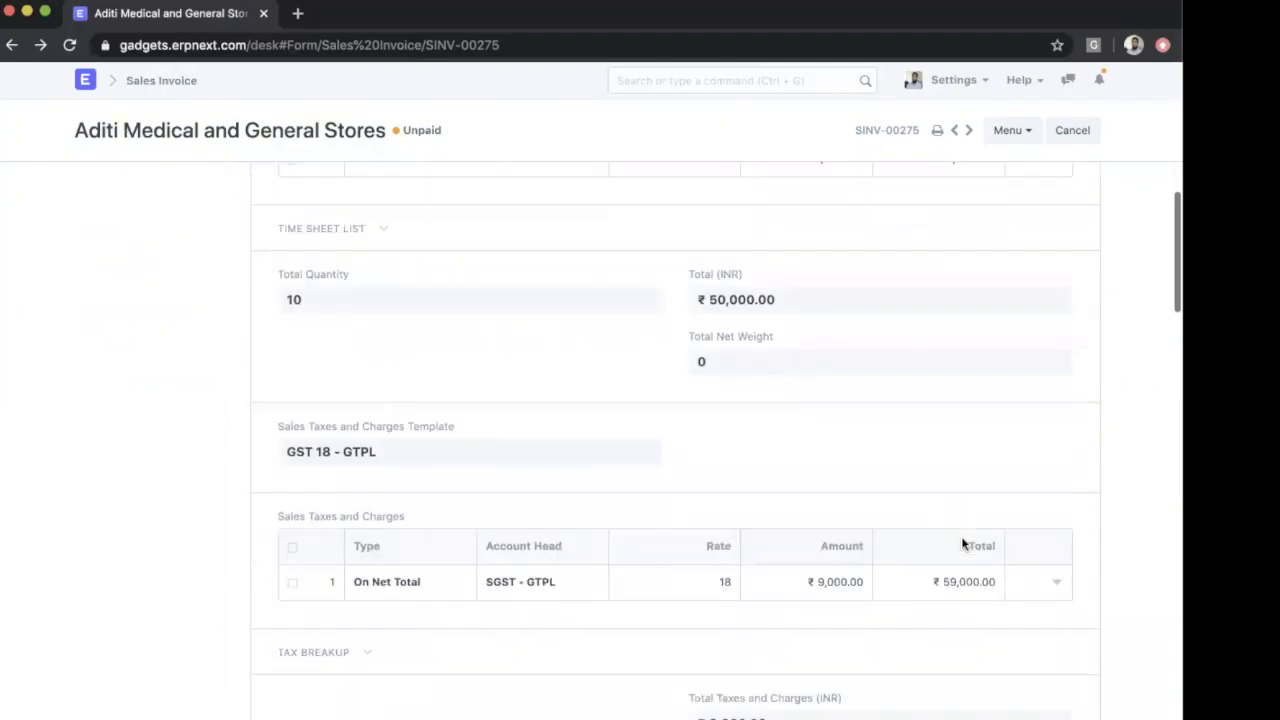
scroll(746, 297, down, 3)
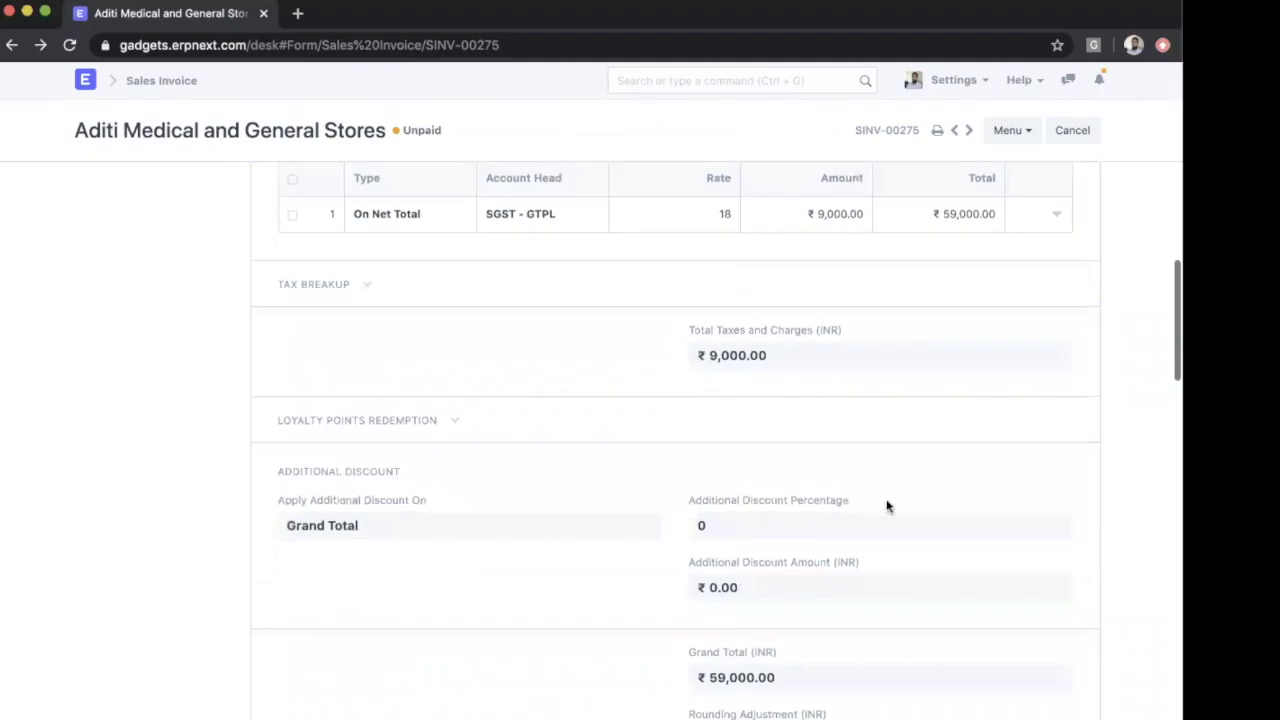
scroll(886, 503, down, 3)
drag(697, 412, 836, 412)
click(836, 412)
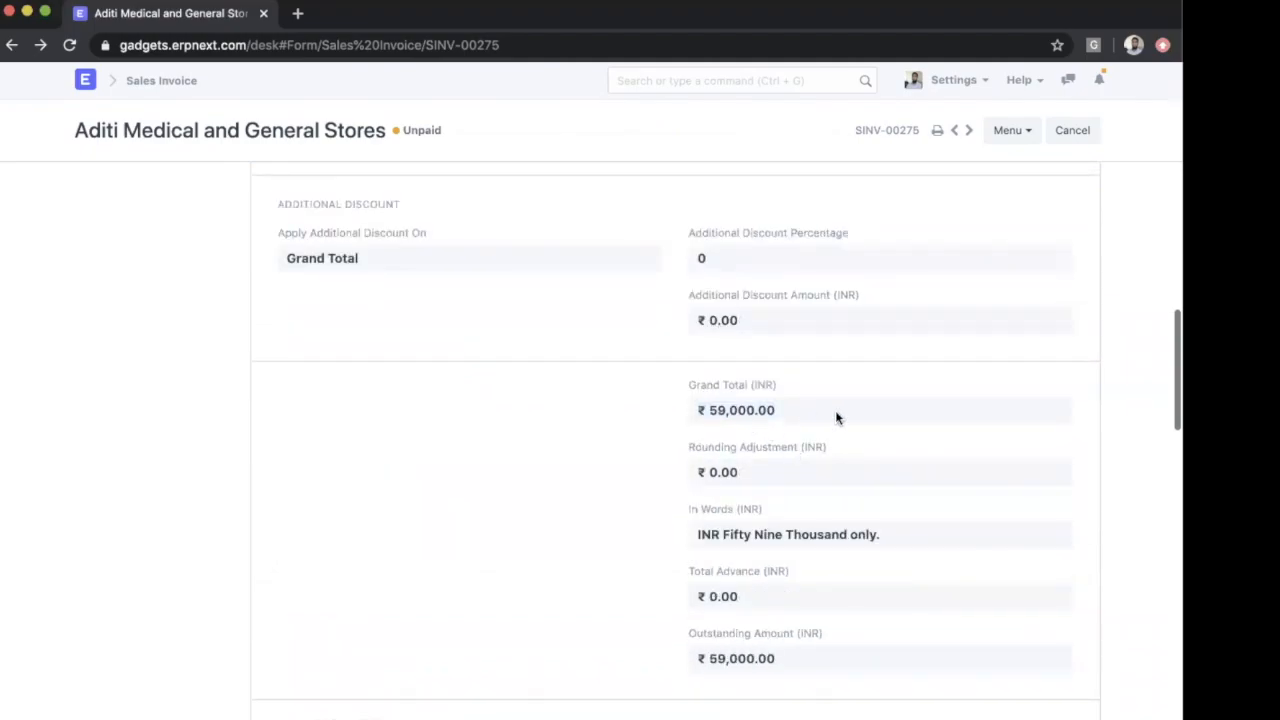
scroll(836, 412, down, 2)
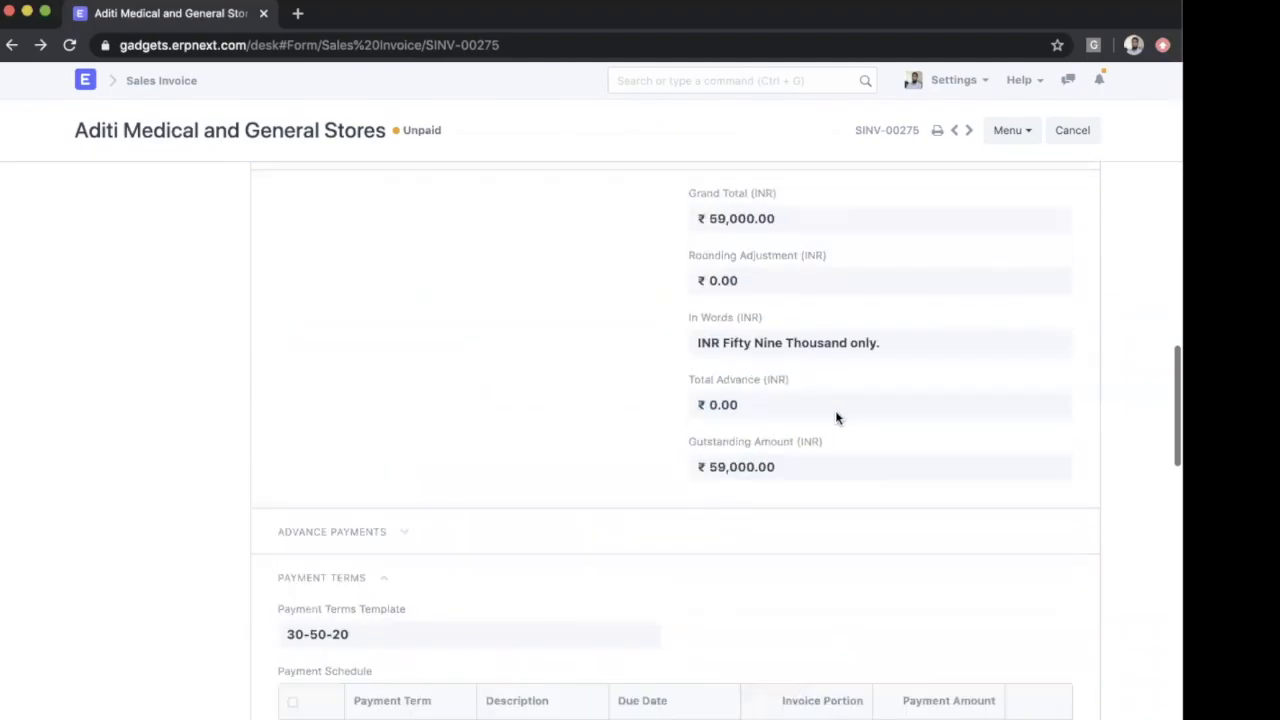
- Reload the sales invoice and check its outstanding amount
click(1014, 131)
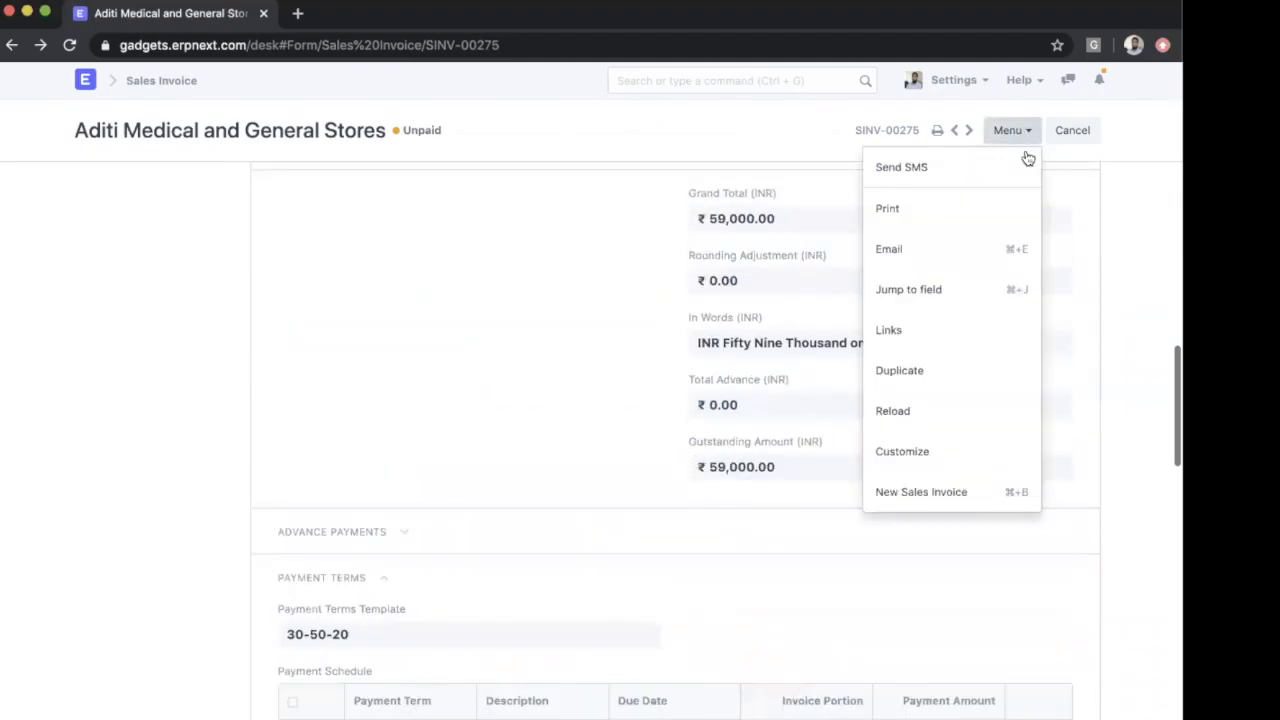
click(934, 414)
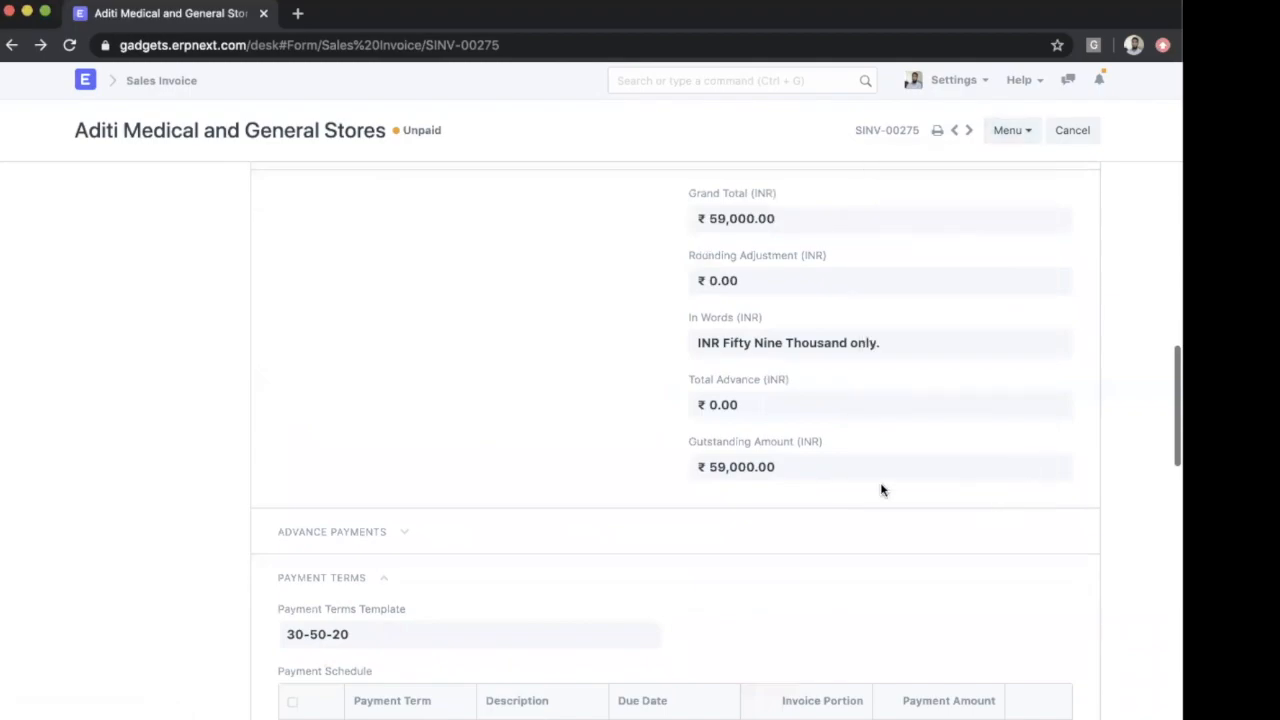
triple_click(793, 479)
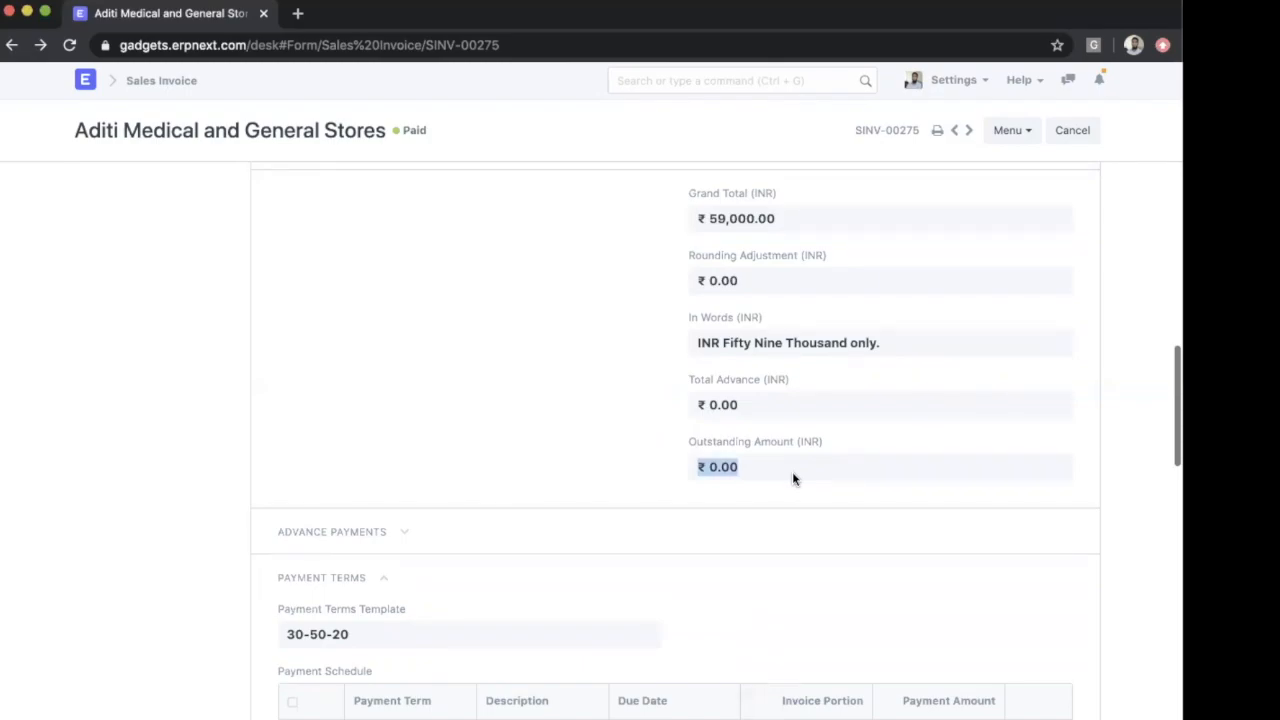
- Create a Return / Credit Note from the paid sales invoice
scroll(792, 479, up, 10)
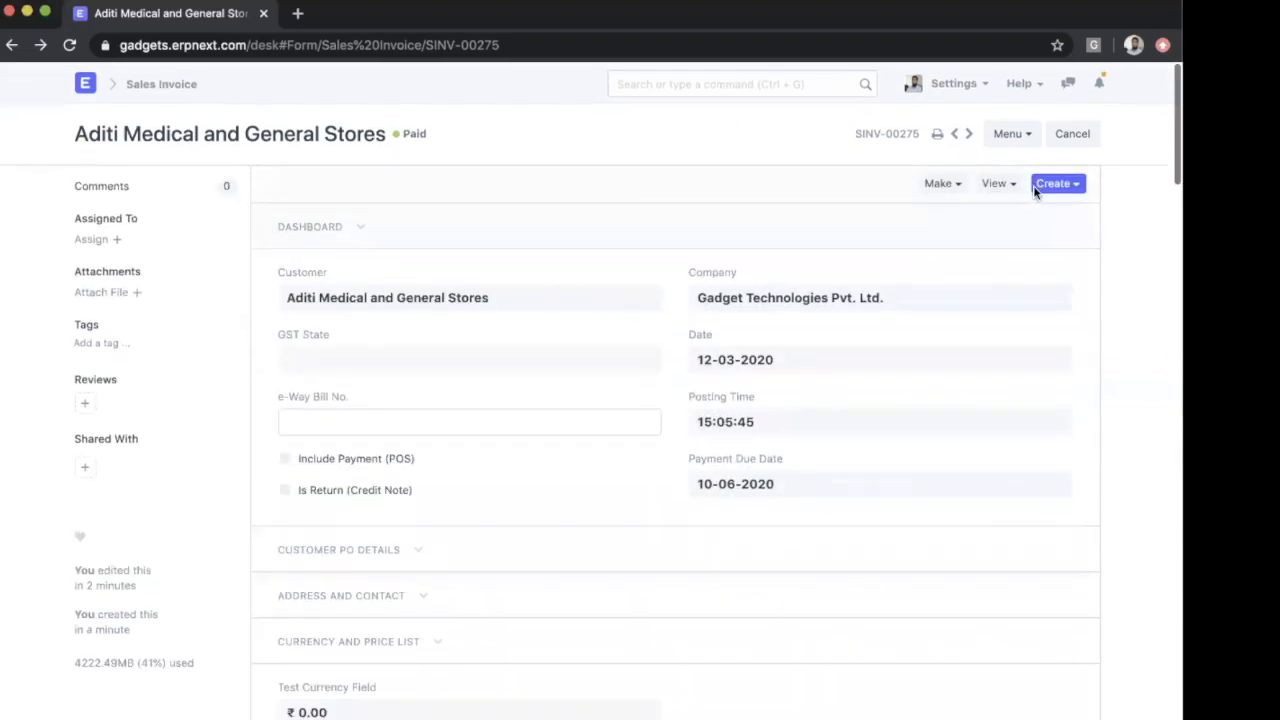
click(1062, 180)
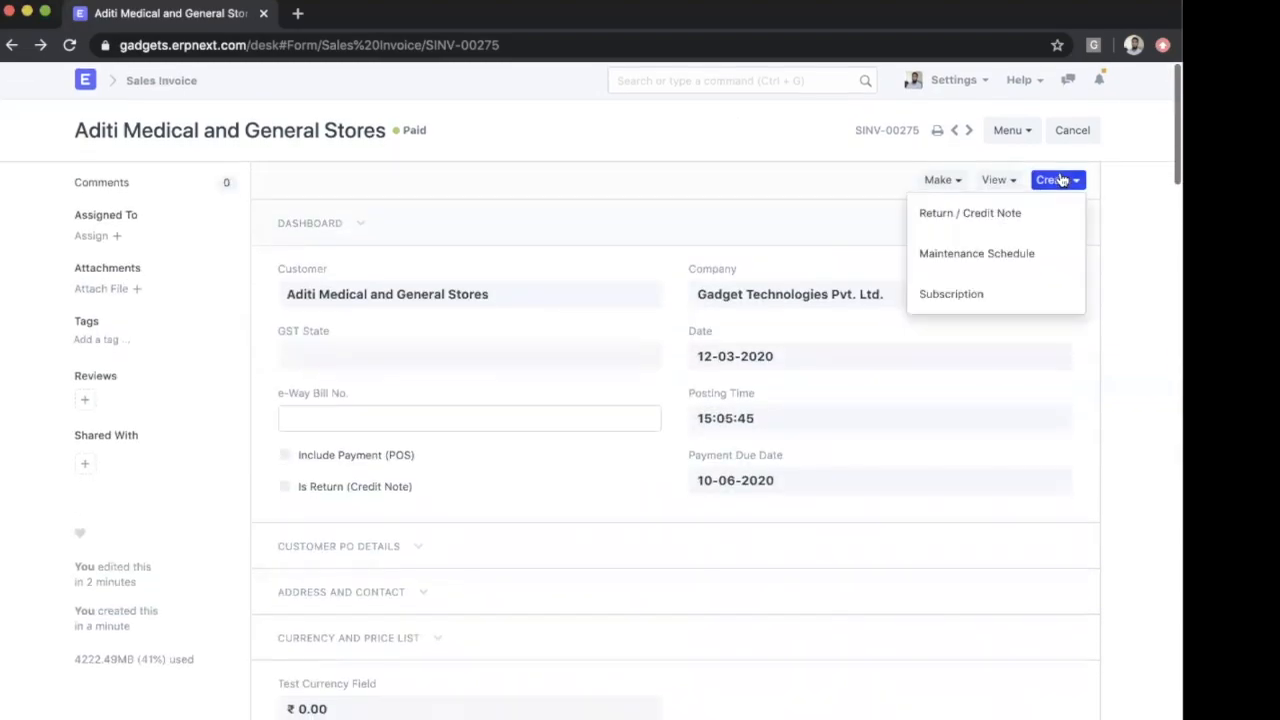
click(954, 212)
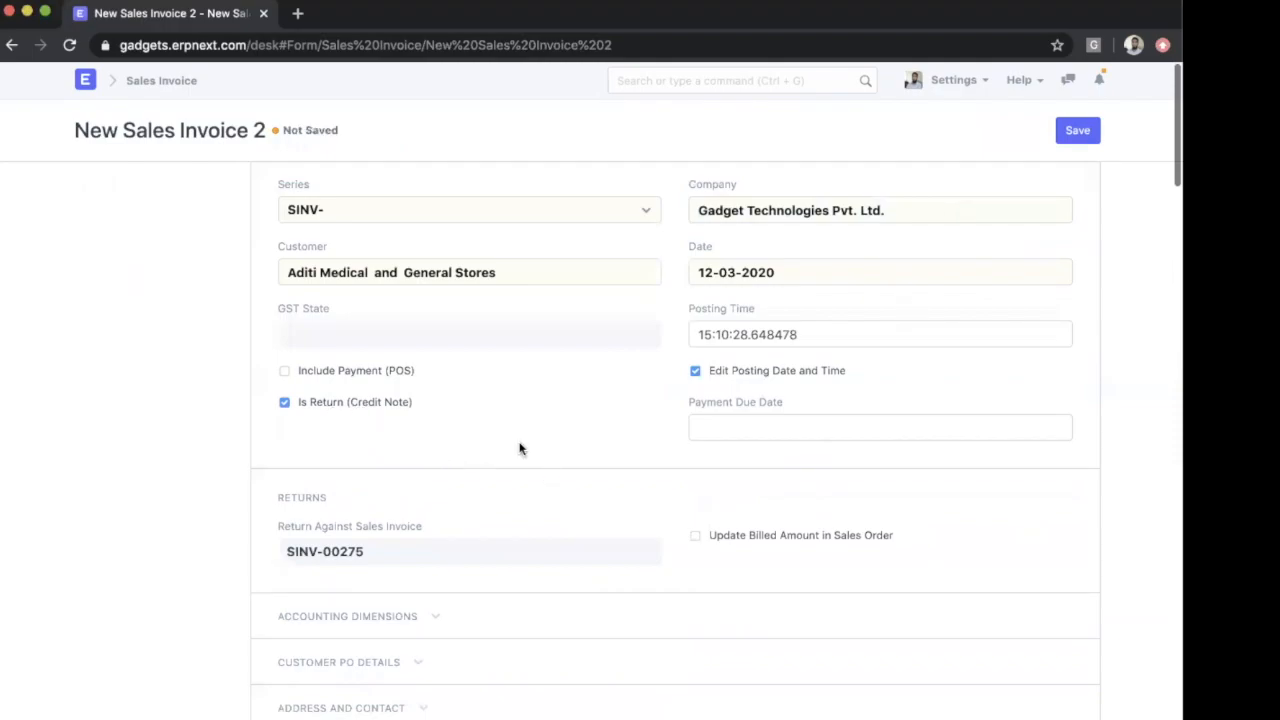
- Set the Motherboard quantity to -5 in the credit note's items table
scroll(519, 449, down, 5)
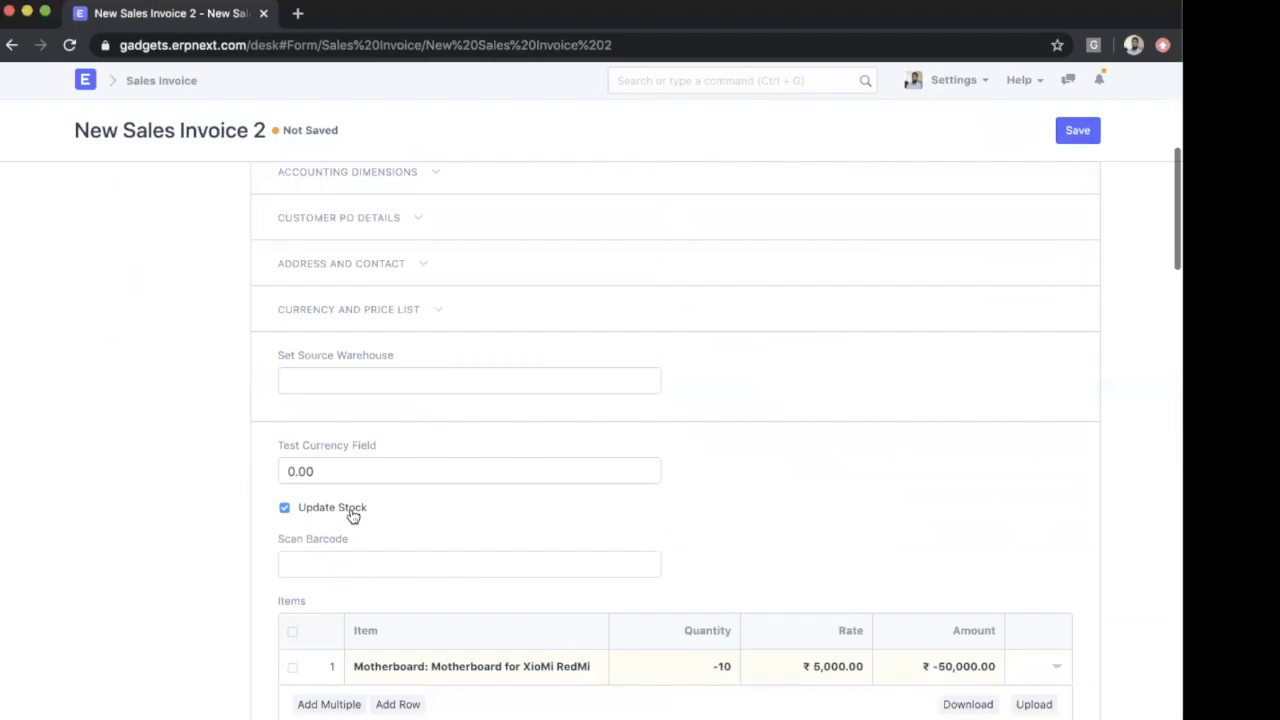
scroll(694, 437, down, 3)
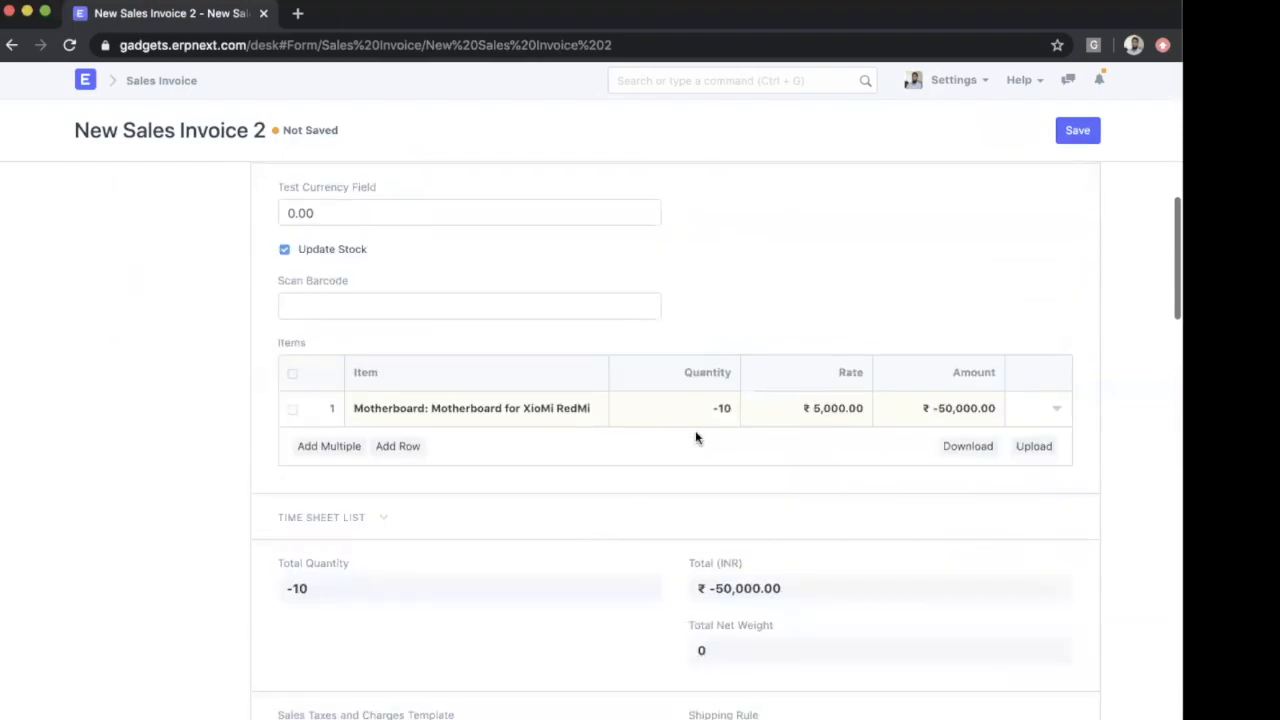
click(717, 419)
text(-5)
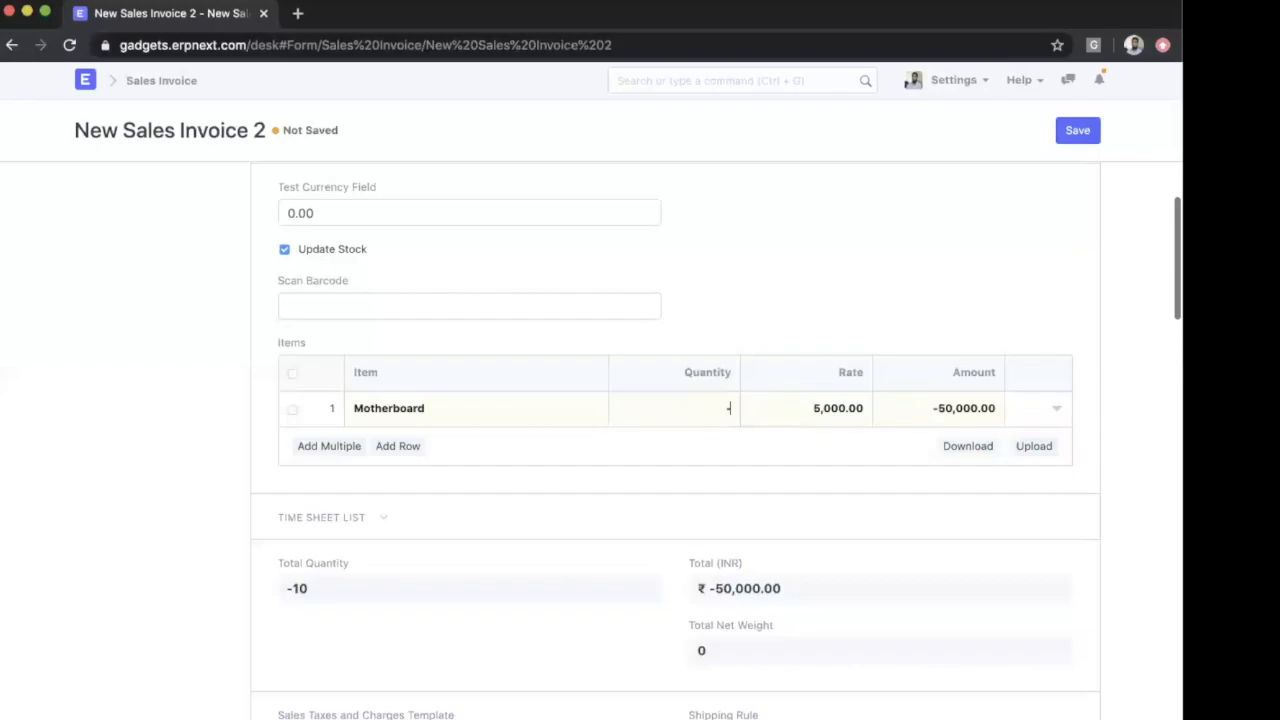
click(852, 297)
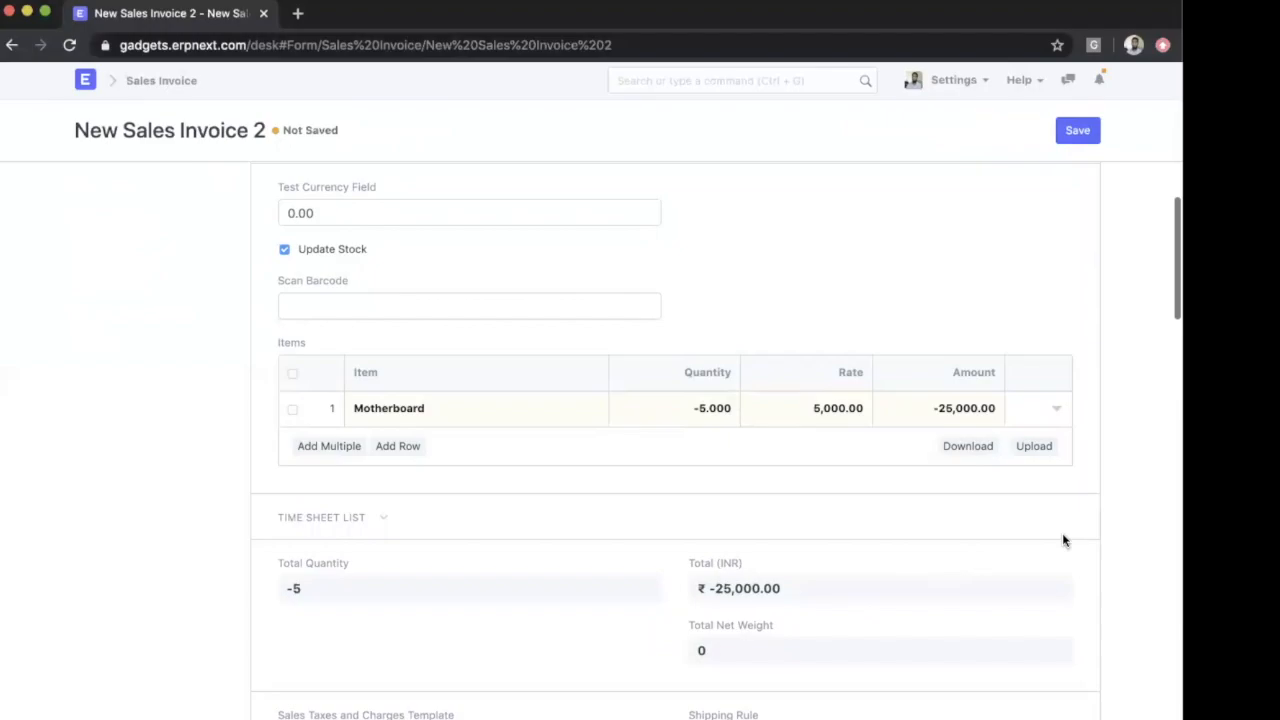
- Save and submit the credit note with confirmation, and dismiss the resulting notifications
scroll(1148, 584, down, 3)
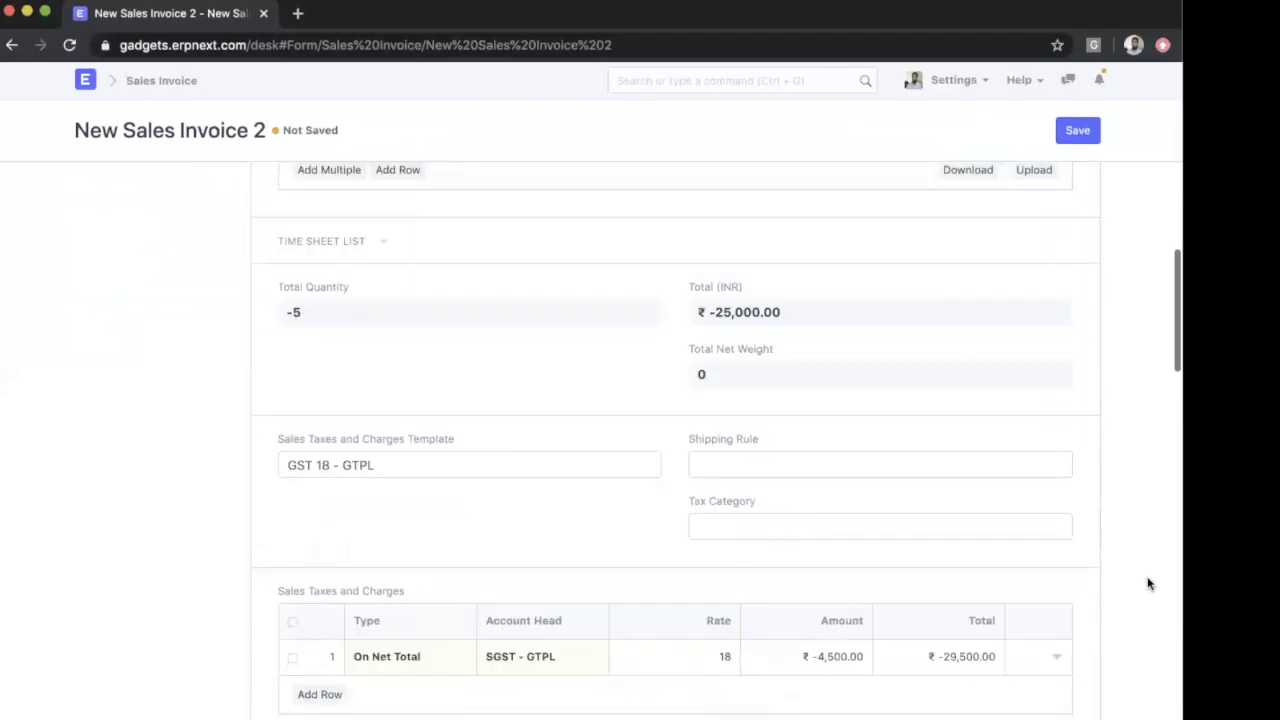
scroll(1148, 584, down, 5)
key(ctrl+s)
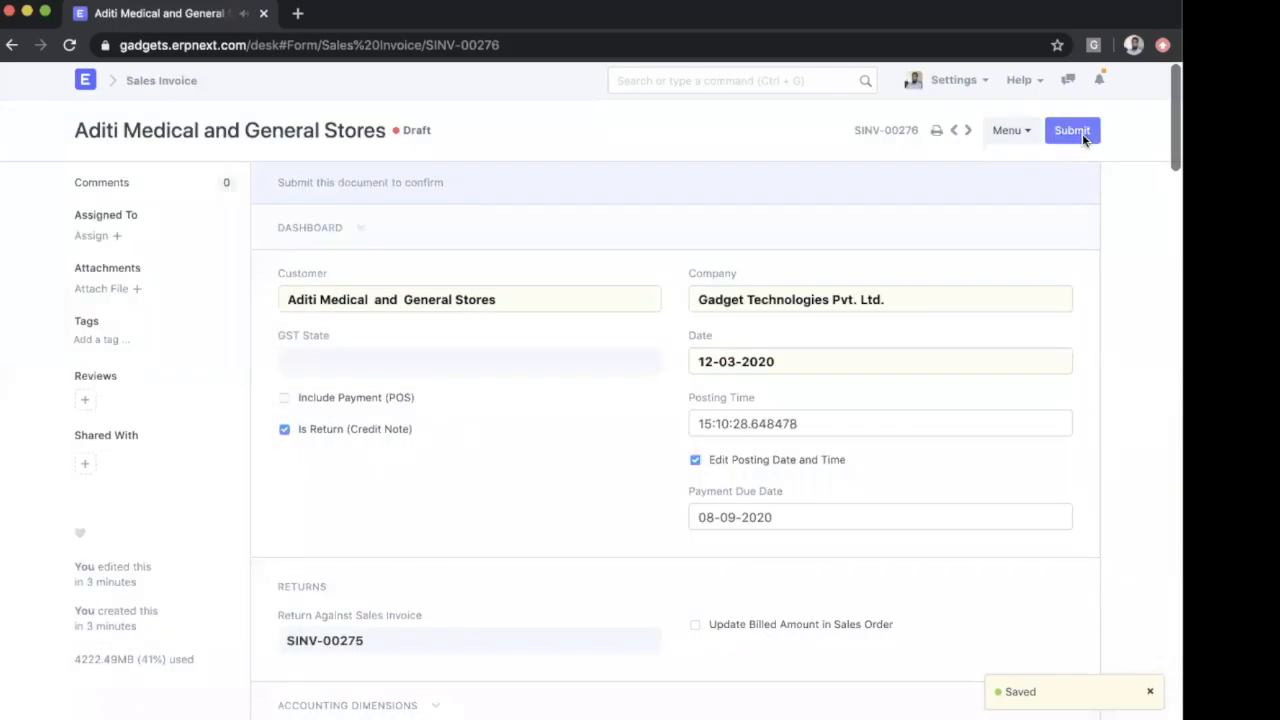
click(1080, 133)
click(823, 112)
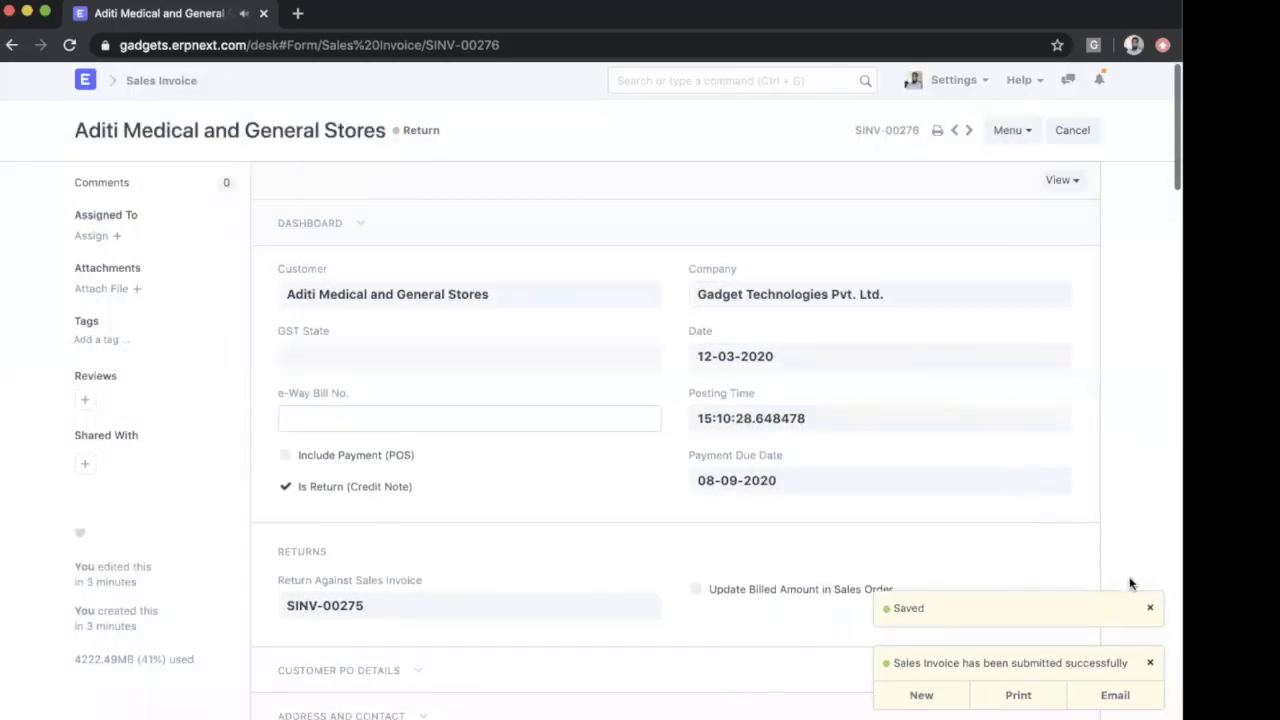
click(1152, 610)
click(1151, 665)
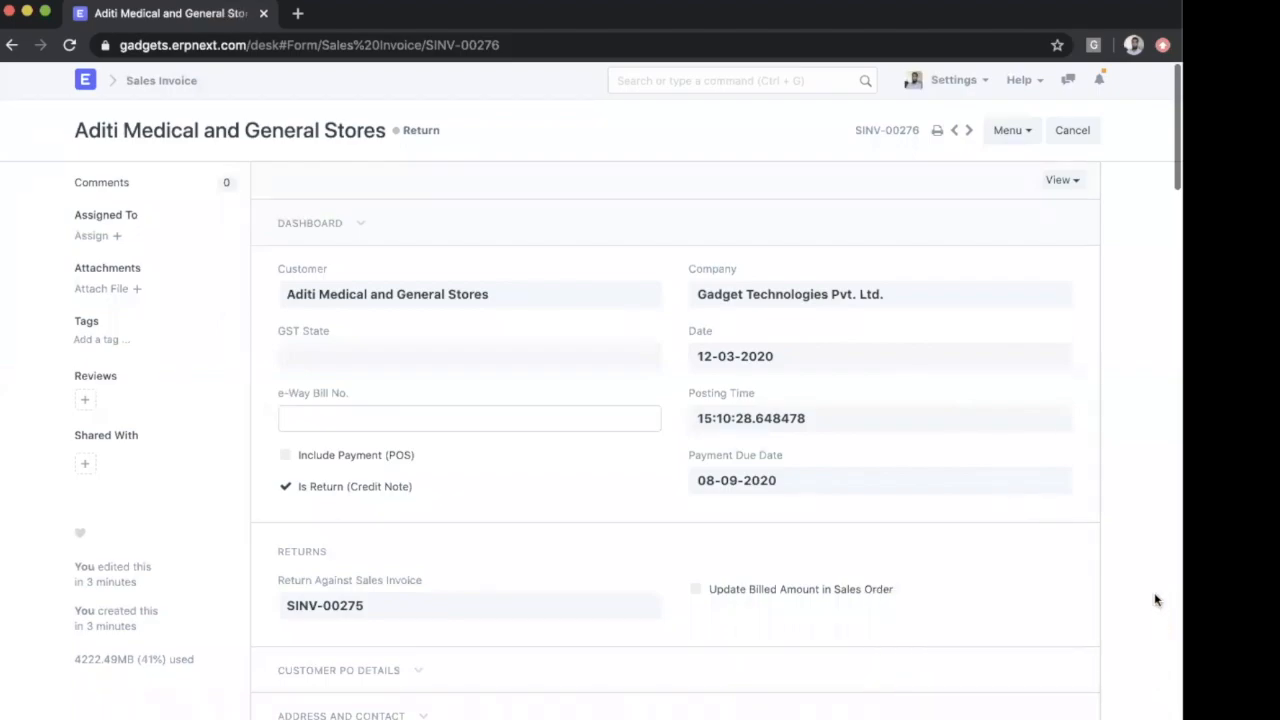
- Review the submitted credit note's taxes, grand total and outstanding amount
scroll(1034, 443, down, 15)
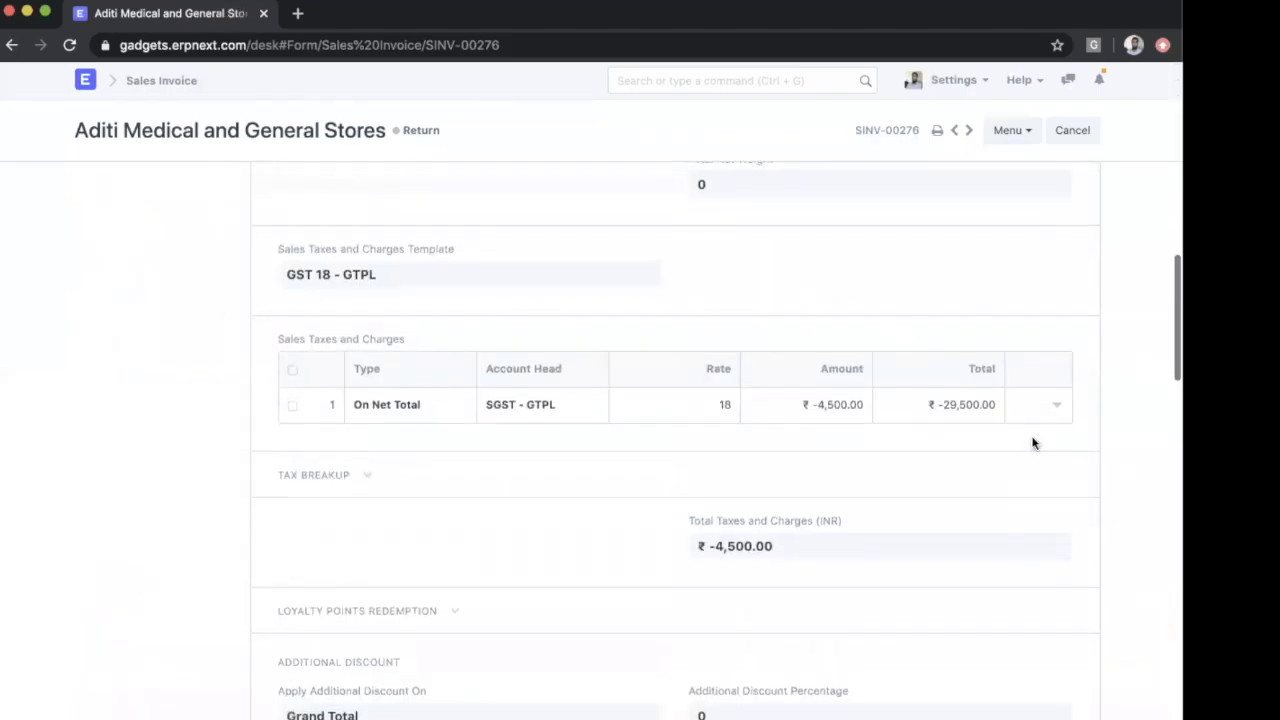
scroll(940, 377, up, 3)
scroll(810, 370, down, 5)
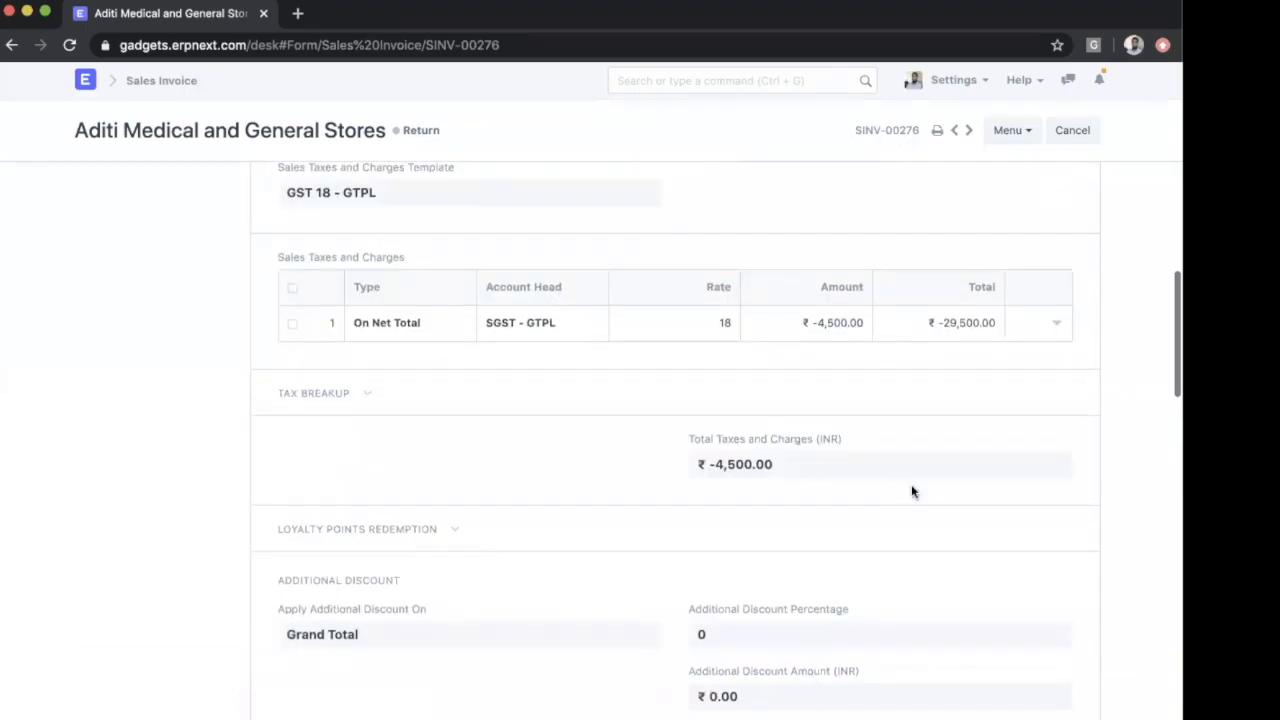
scroll(846, 427, down, 2)
scroll(780, 578, down, 3)
triple_click(786, 548)
click(815, 569)
scroll(934, 617, down, 3)
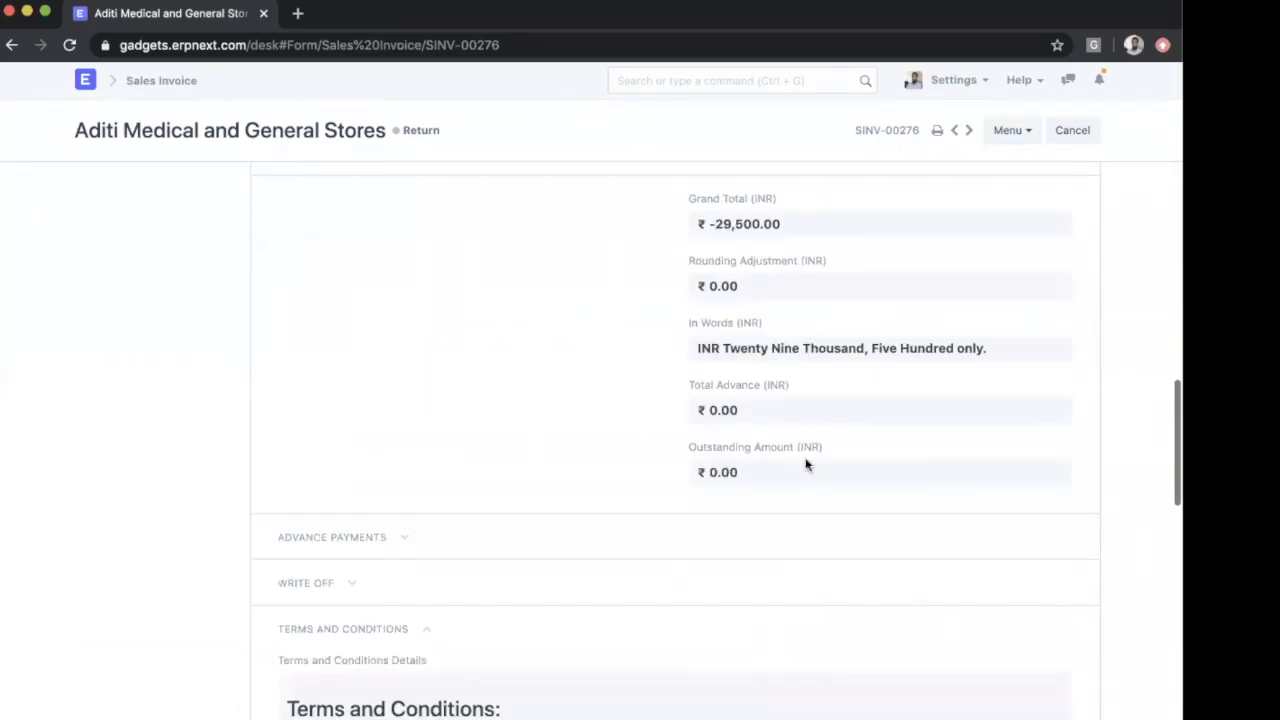
triple_click(737, 474)
click(766, 477)
scroll(1119, 466, up, 15)
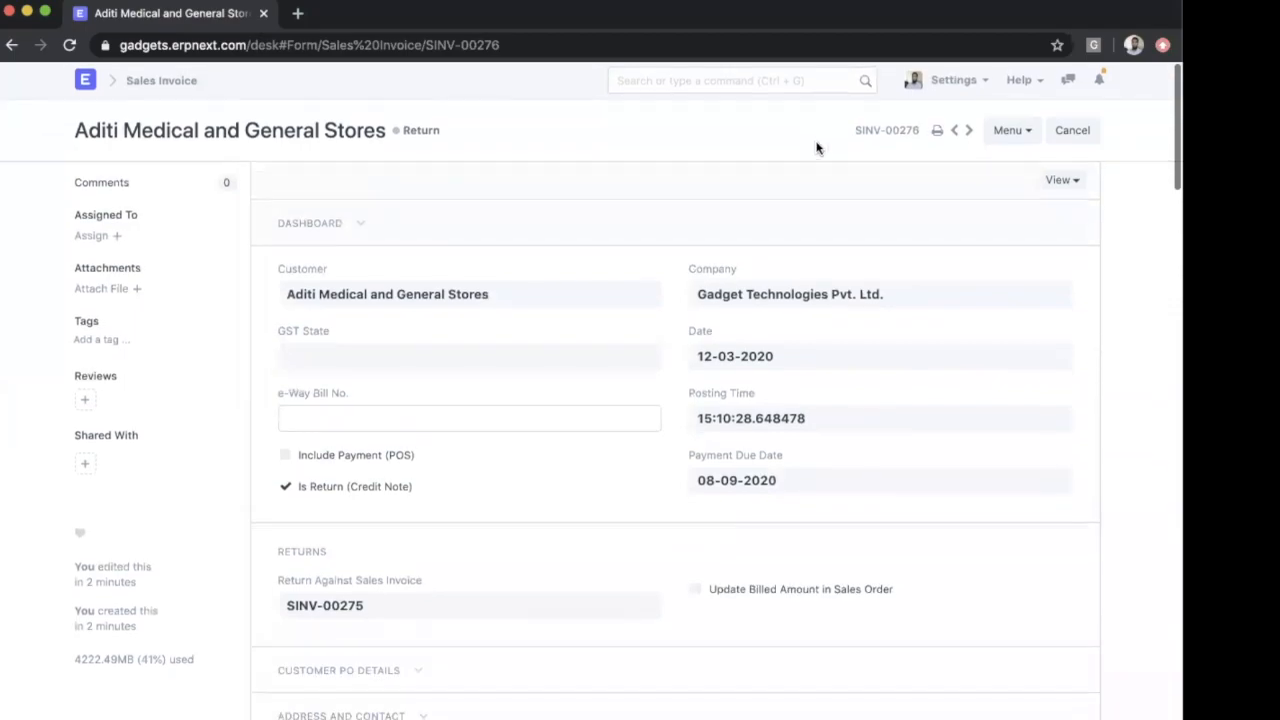
- Create a new Sales Invoice and turn off its Include Payment (POS) option
click(797, 85)
text(new sales in)
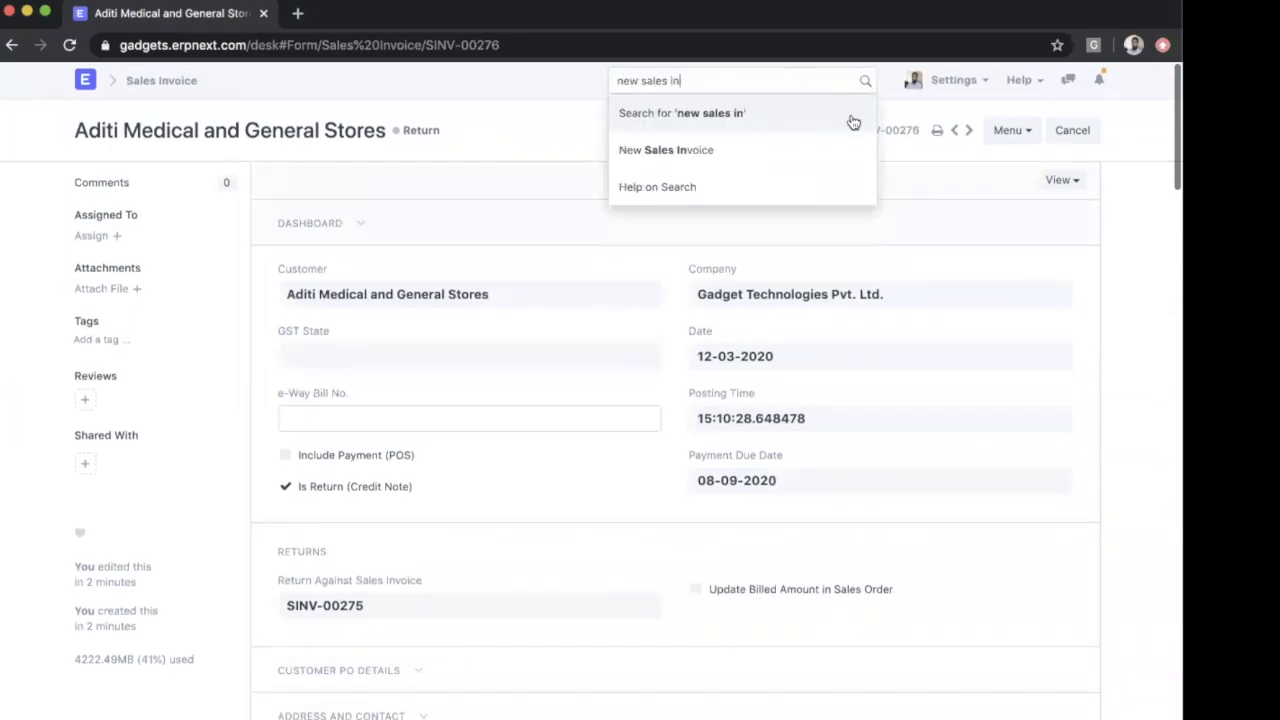
click(771, 153)
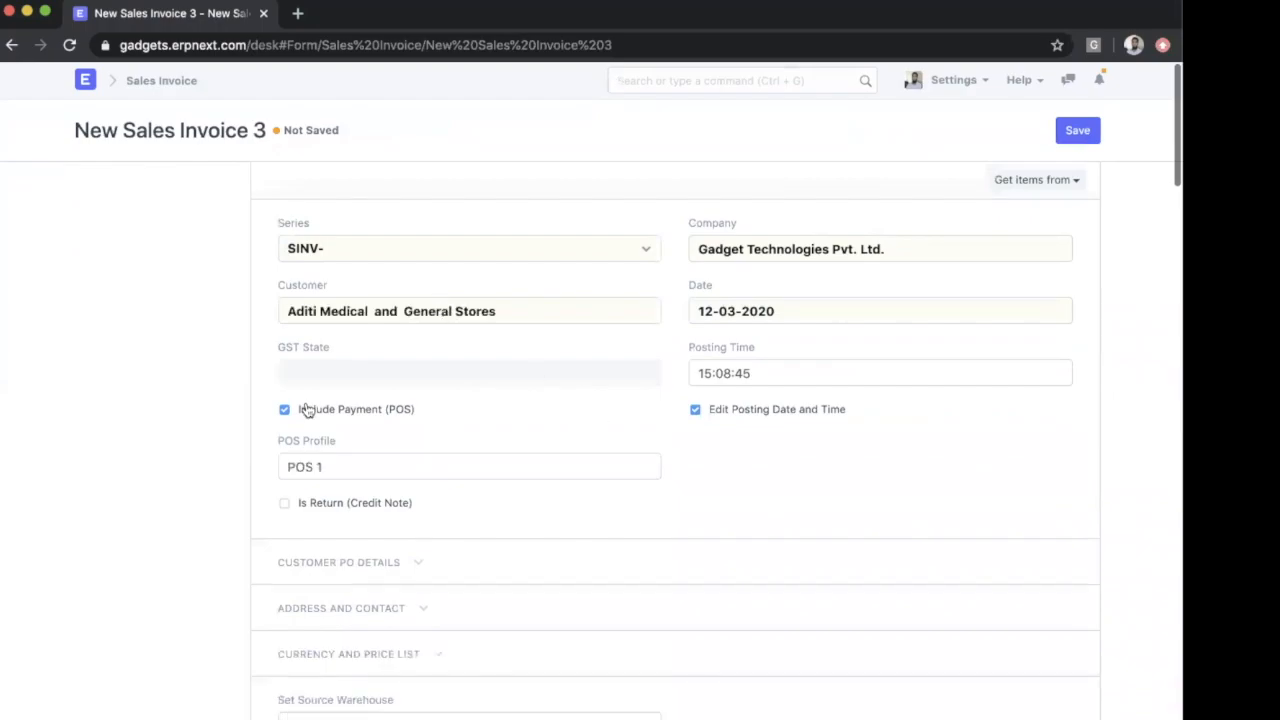
click(370, 418)
- Add the Motherboard item to the new invoice's items table with a quantity of 10
scroll(737, 612, down, 5)
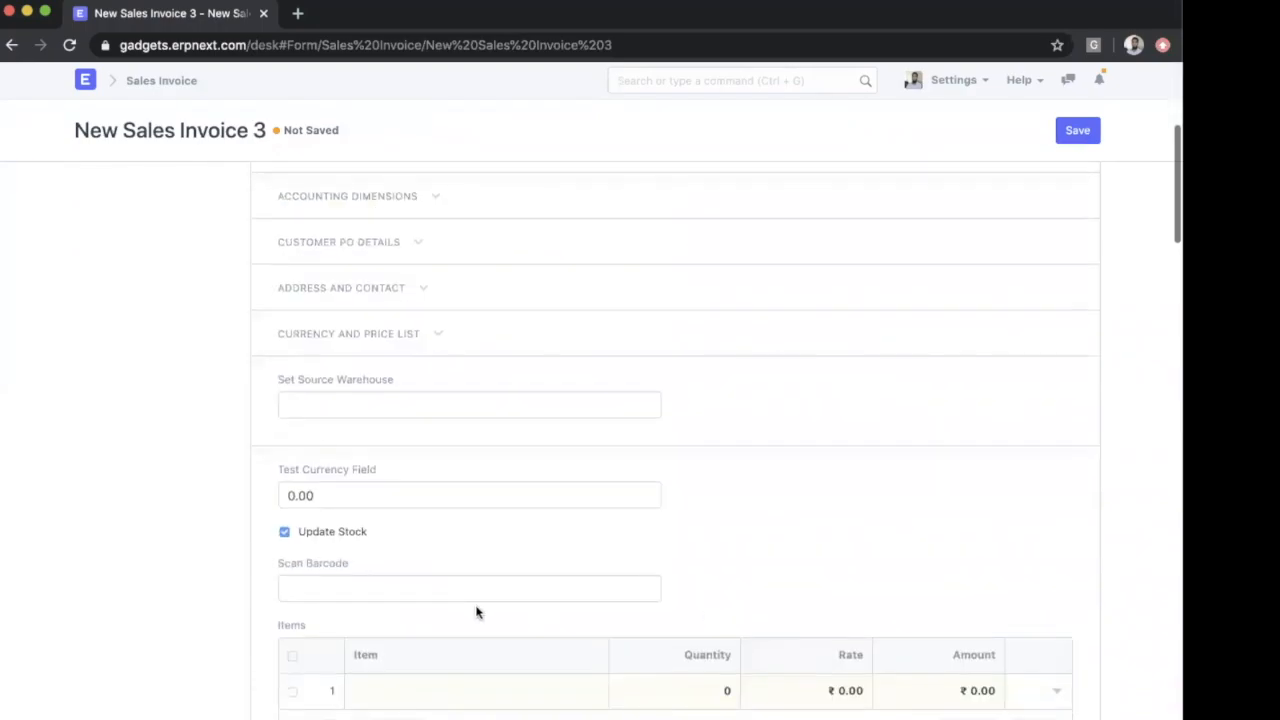
click(556, 472)
text(mothe)
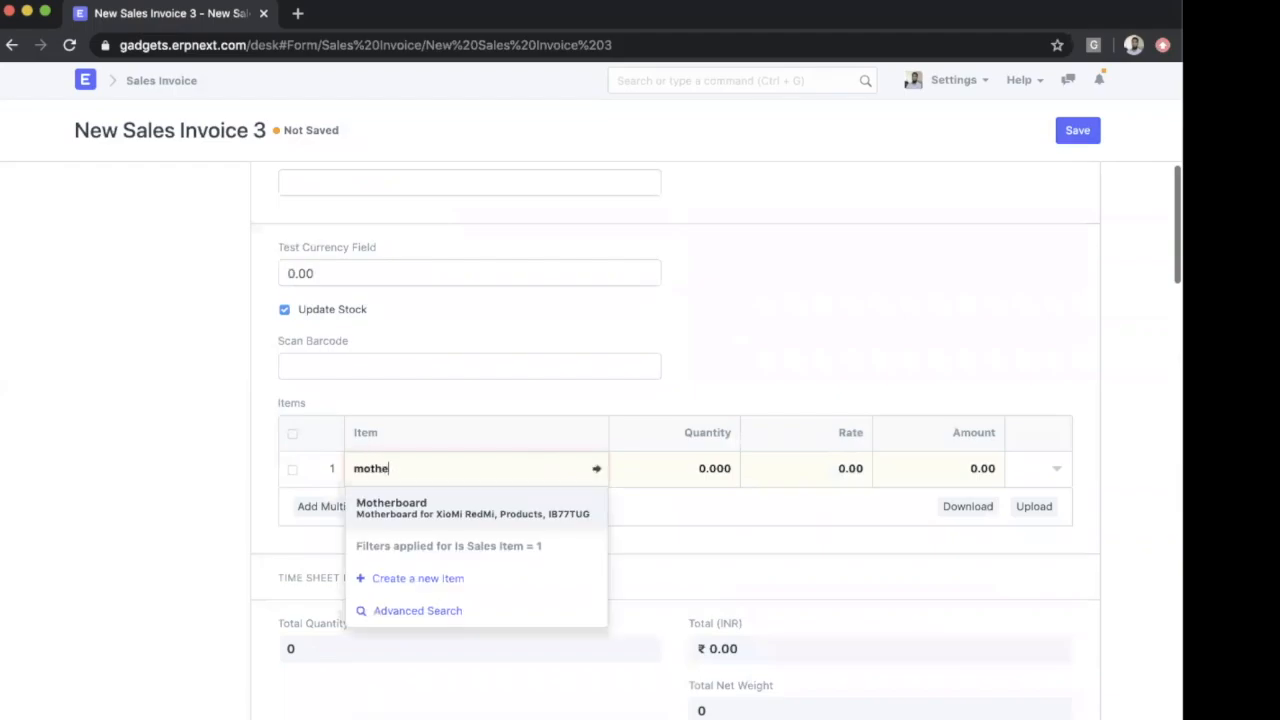
click(482, 509)
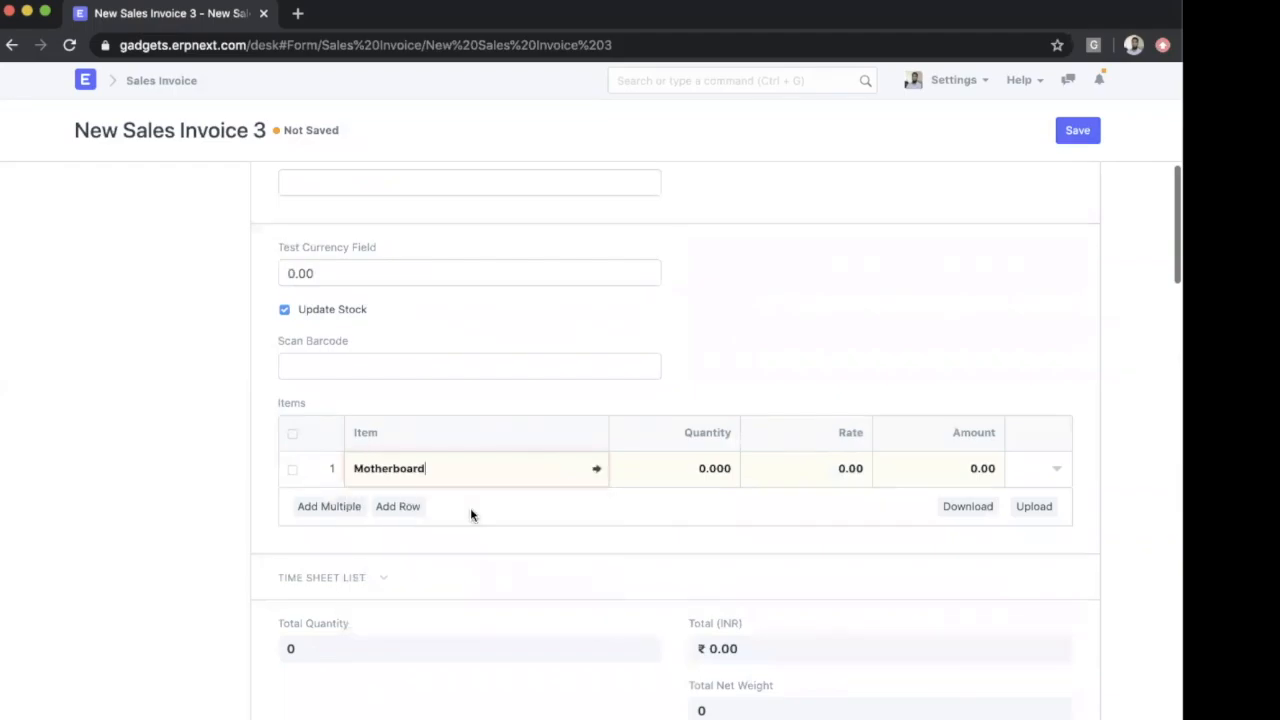
click(702, 468)
text(10)
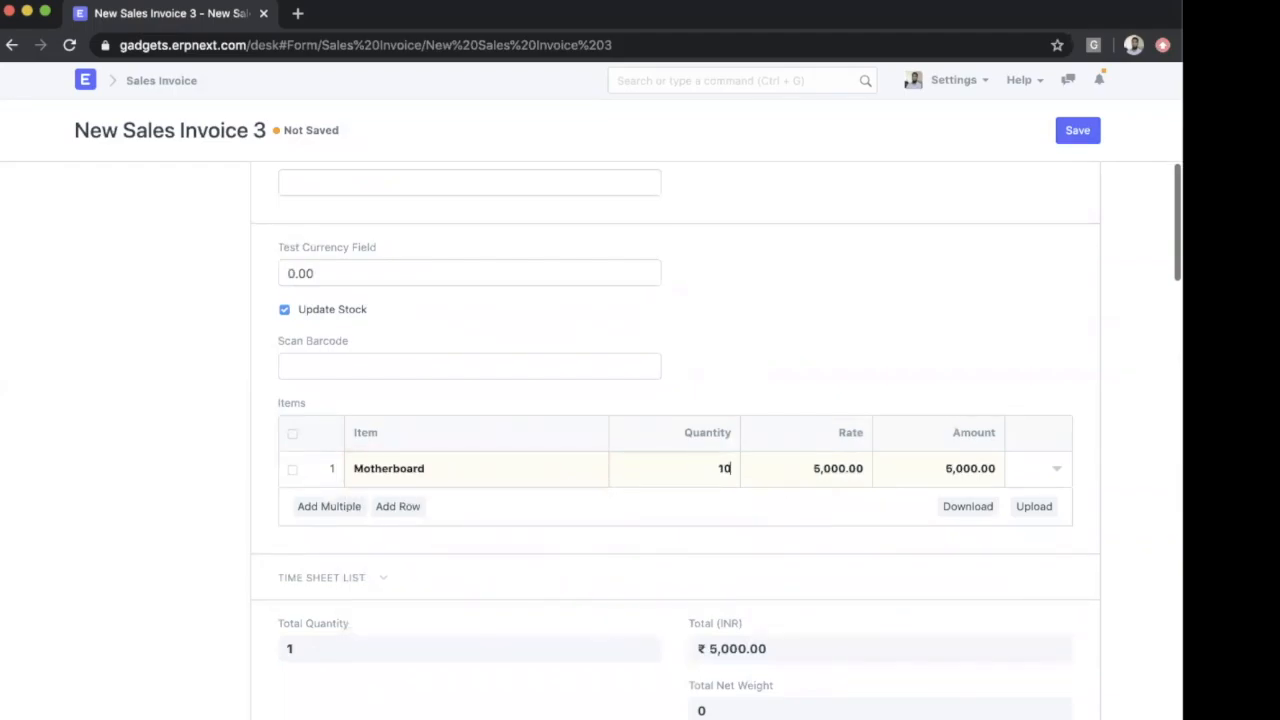
click(900, 582)
- Save the new sales invoice, submit it with confirmation, and dismiss the message and notifications
scroll(1000, 400, up, 10)
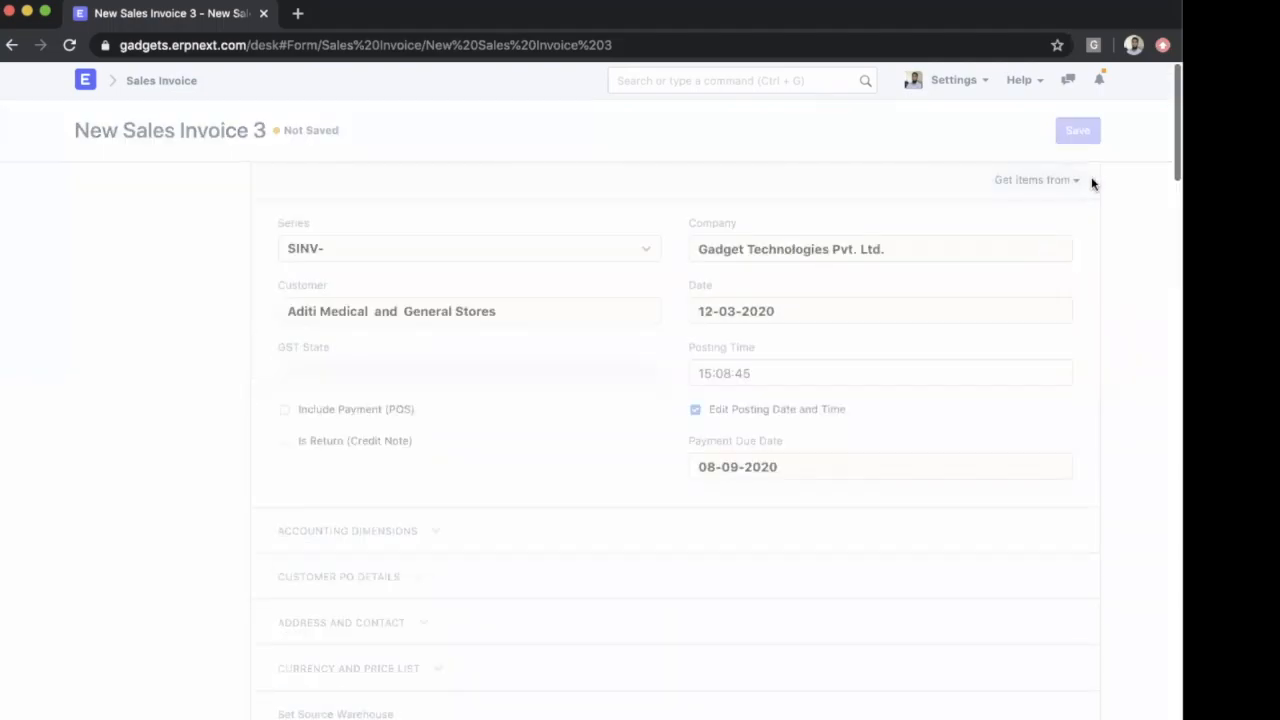
click(1078, 131)
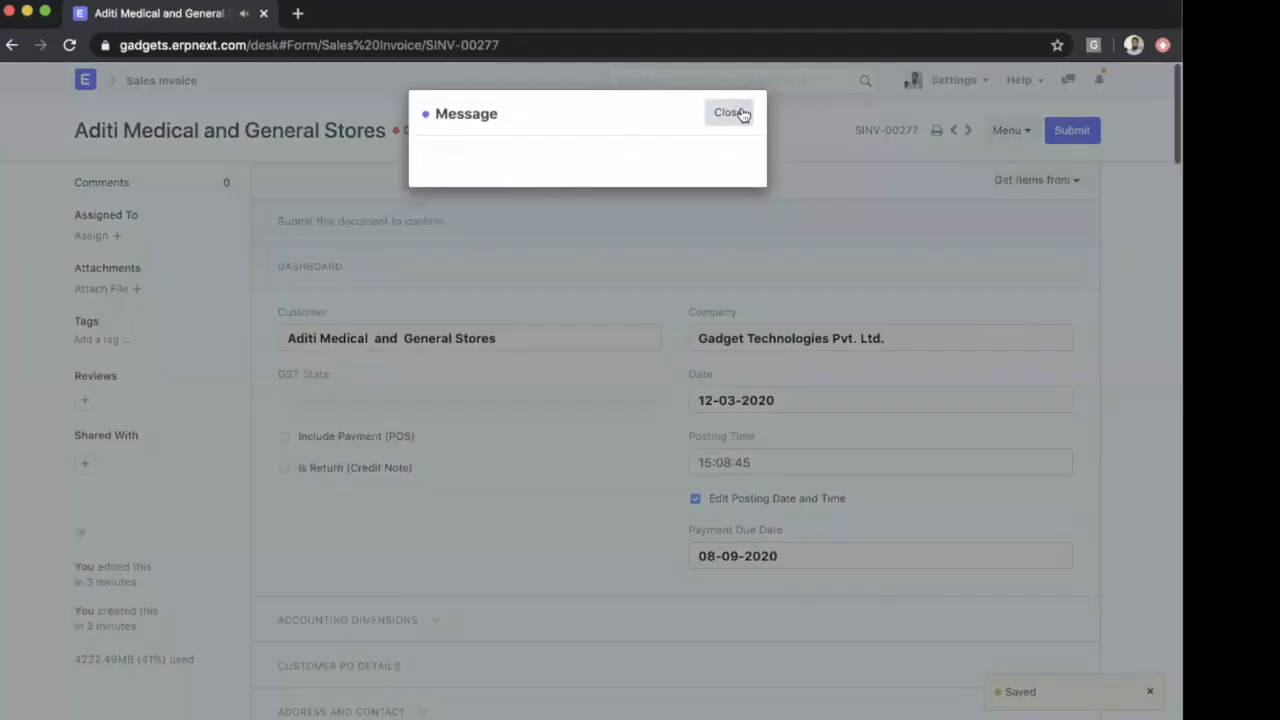
click(728, 112)
click(1072, 131)
click(823, 114)
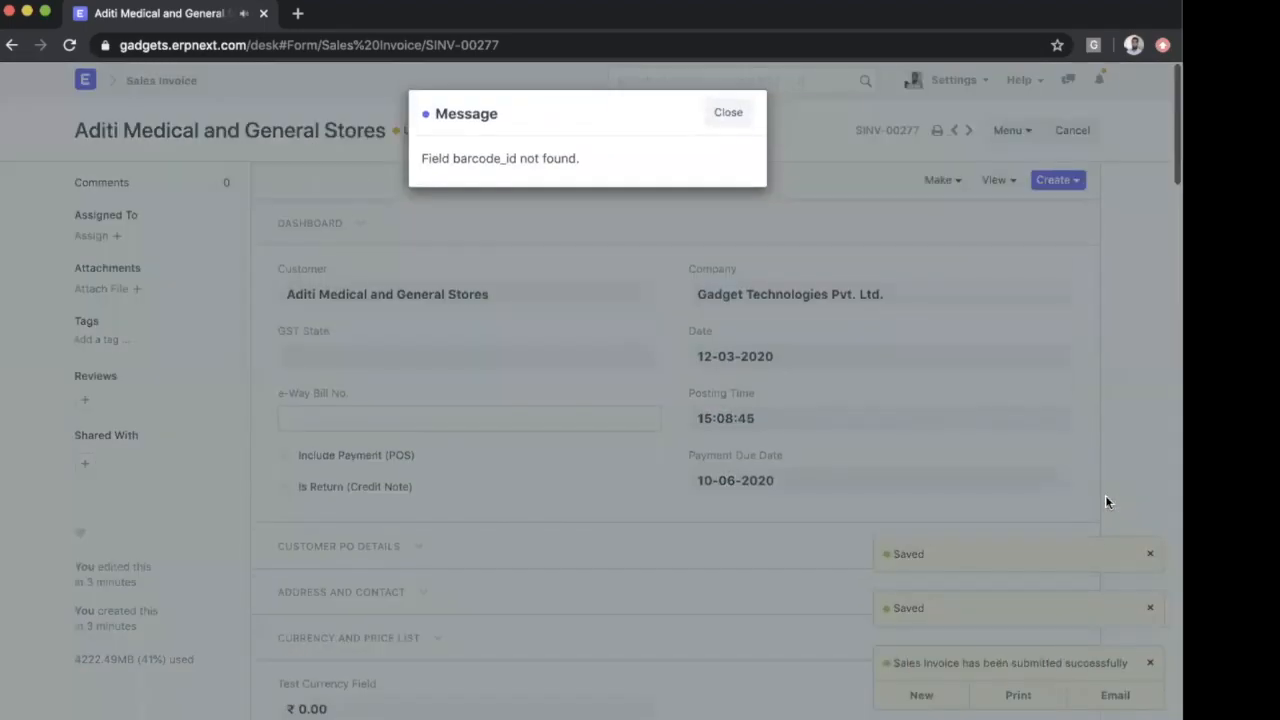
click(1107, 503)
scroll(1107, 503, down, 4)
scroll(1107, 503, down, 2)
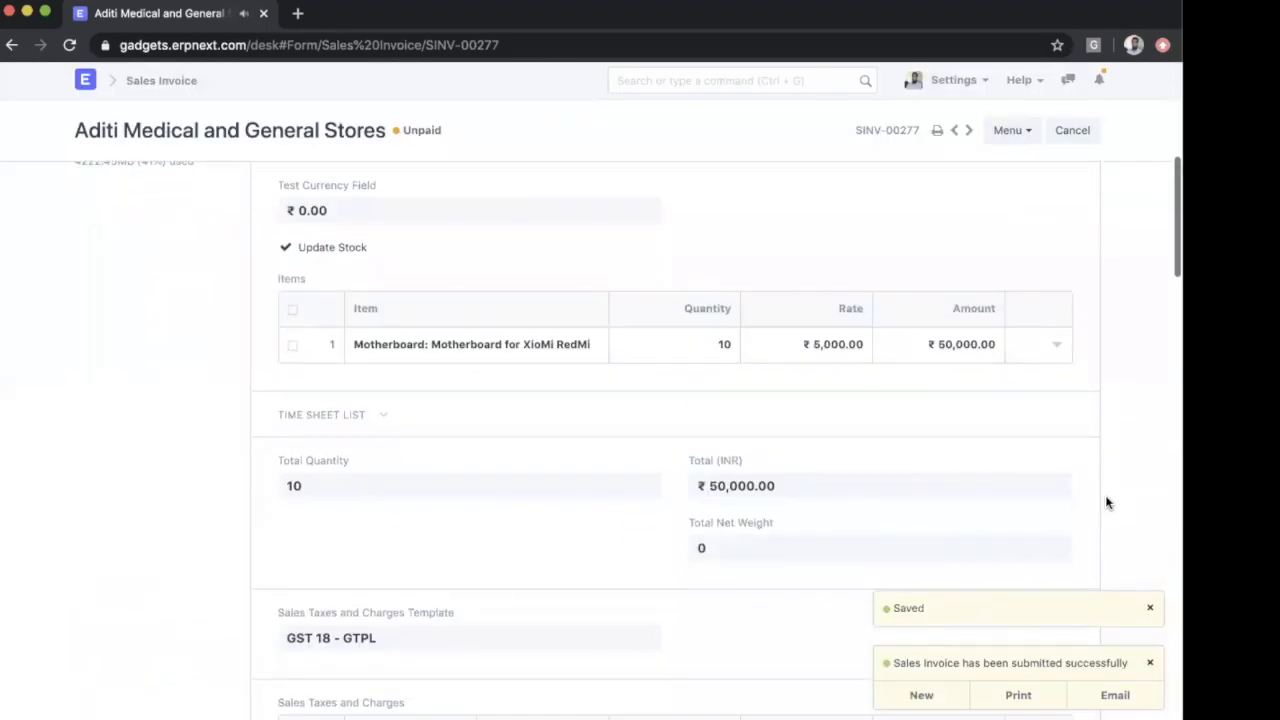
click(1149, 607)
click(1147, 663)
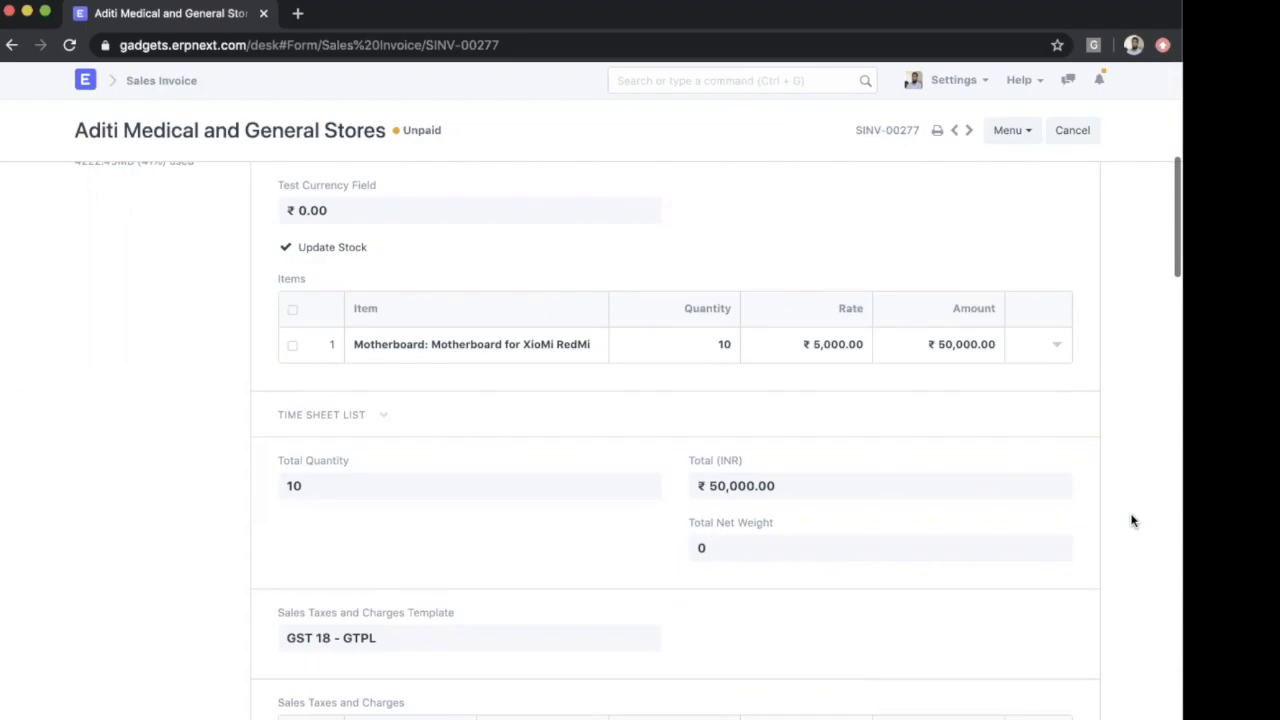
- Check the grand total and outstanding amount of the newly submitted, unpaid sales invoice
scroll(1133, 520, down, 10)
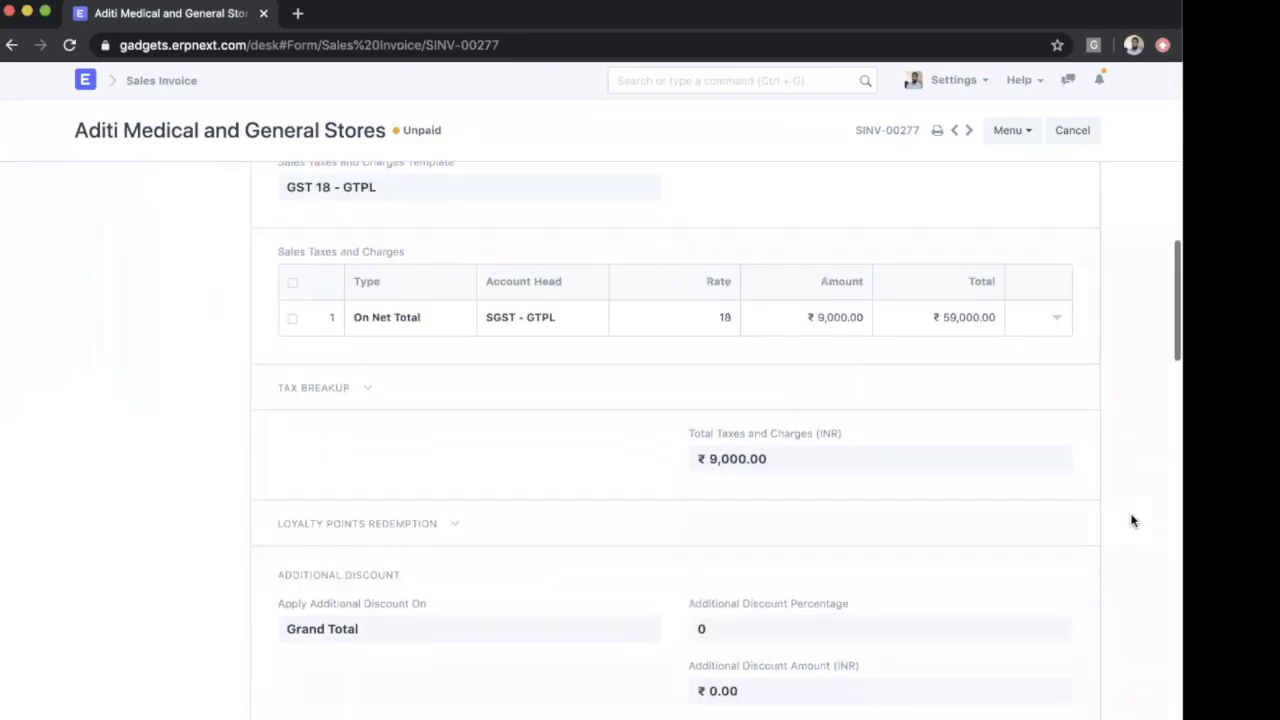
double_click(726, 263)
triple_click(726, 263)
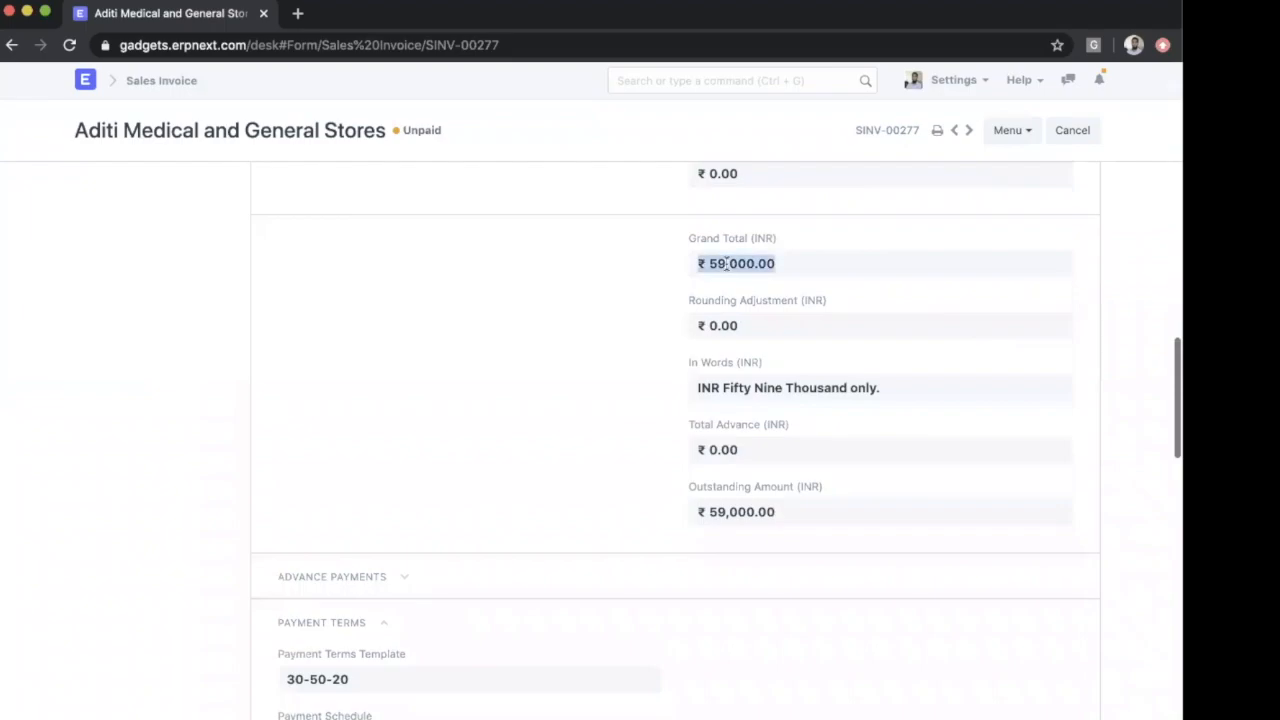
scroll(943, 303, up, 10)
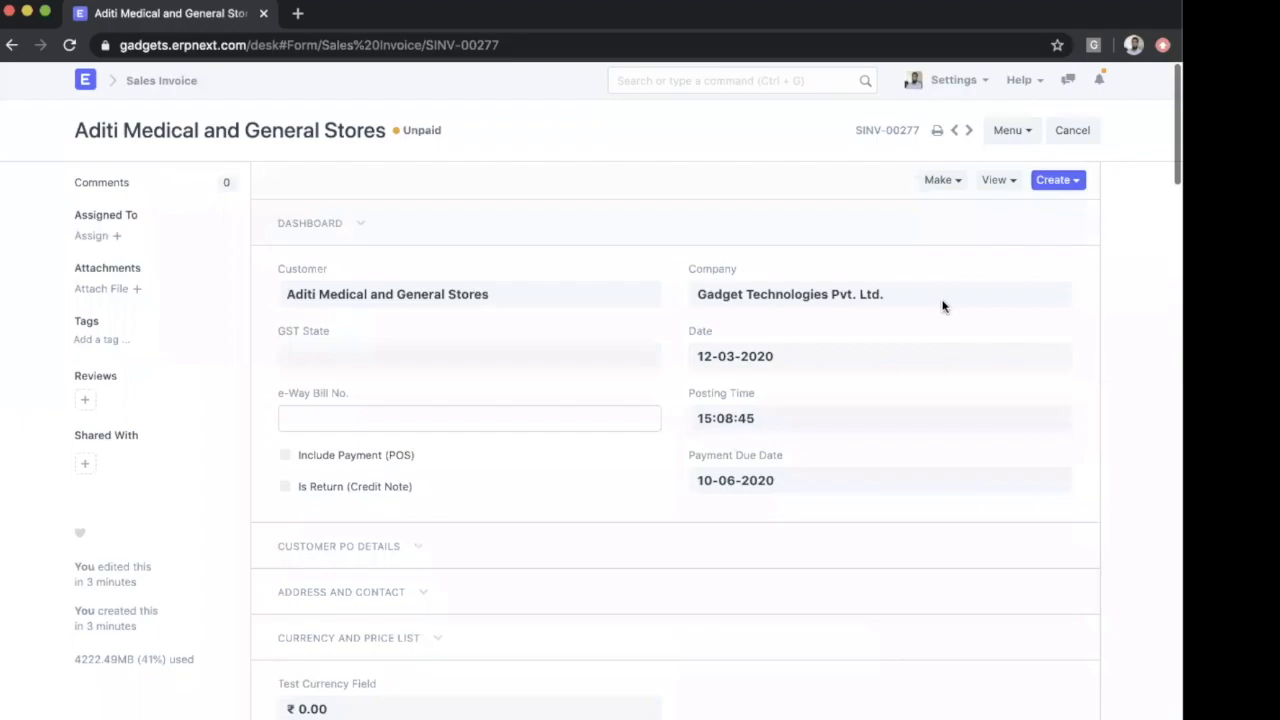
scroll(943, 306, down, 10)
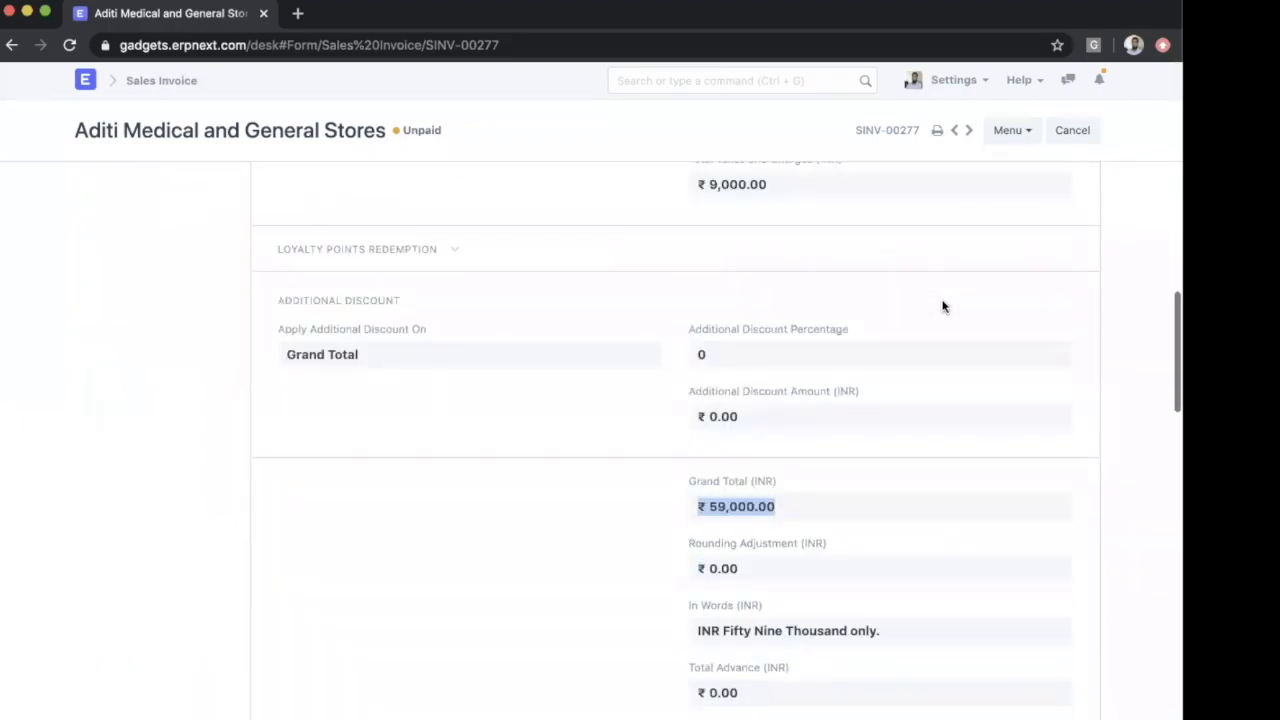
scroll(943, 306, down, 2)
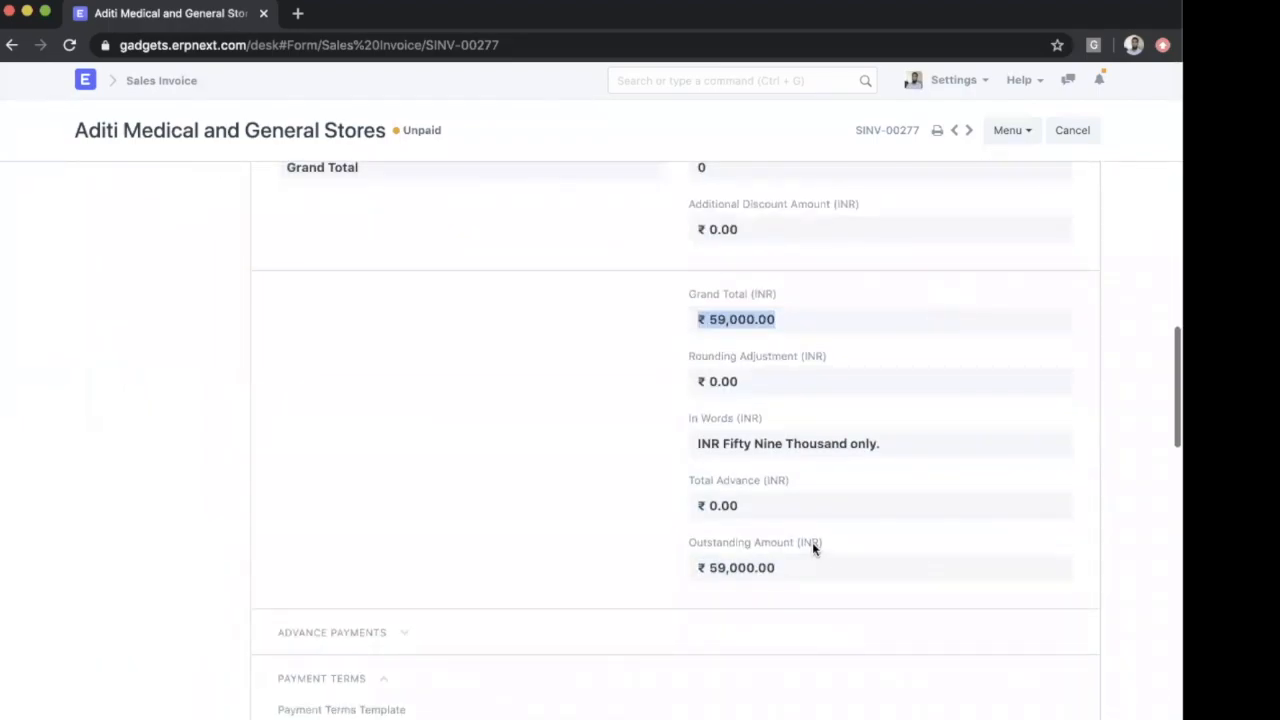
click(878, 537)
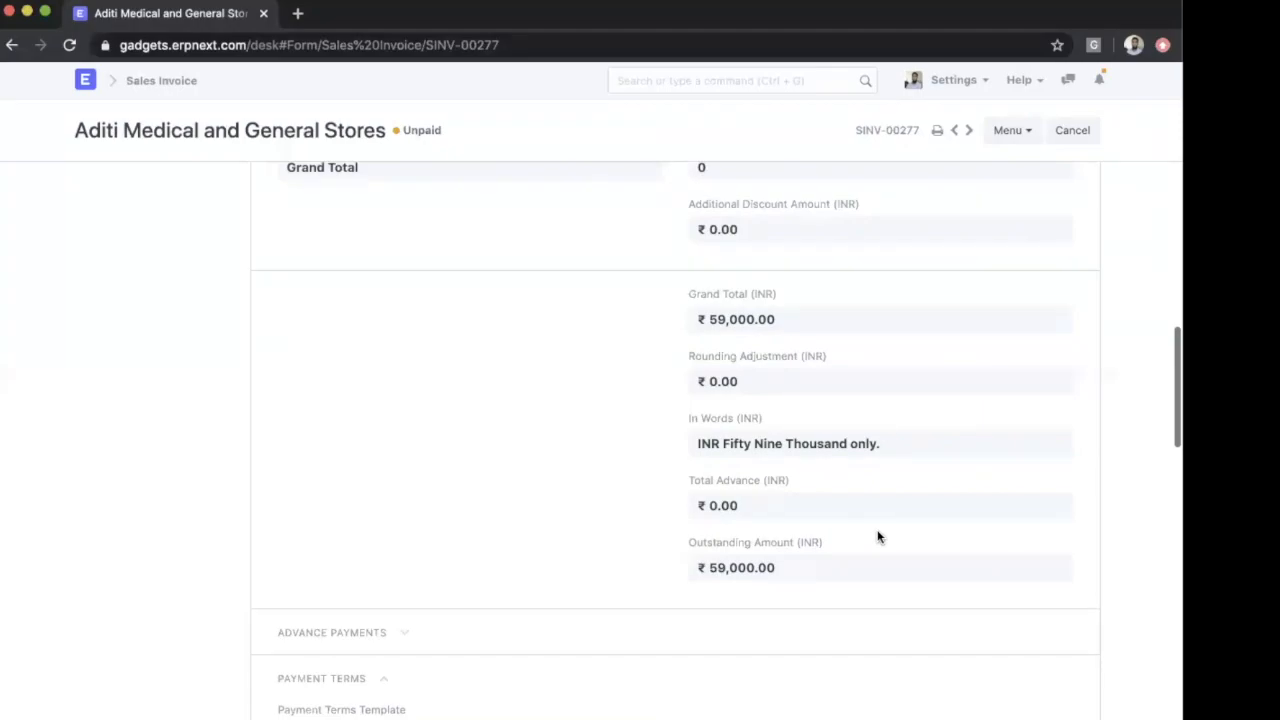
- Open the most recent Credit Note Issued invoice from the Sales Invoice list and examine its items, totals and outstanding amount
click(172, 86)
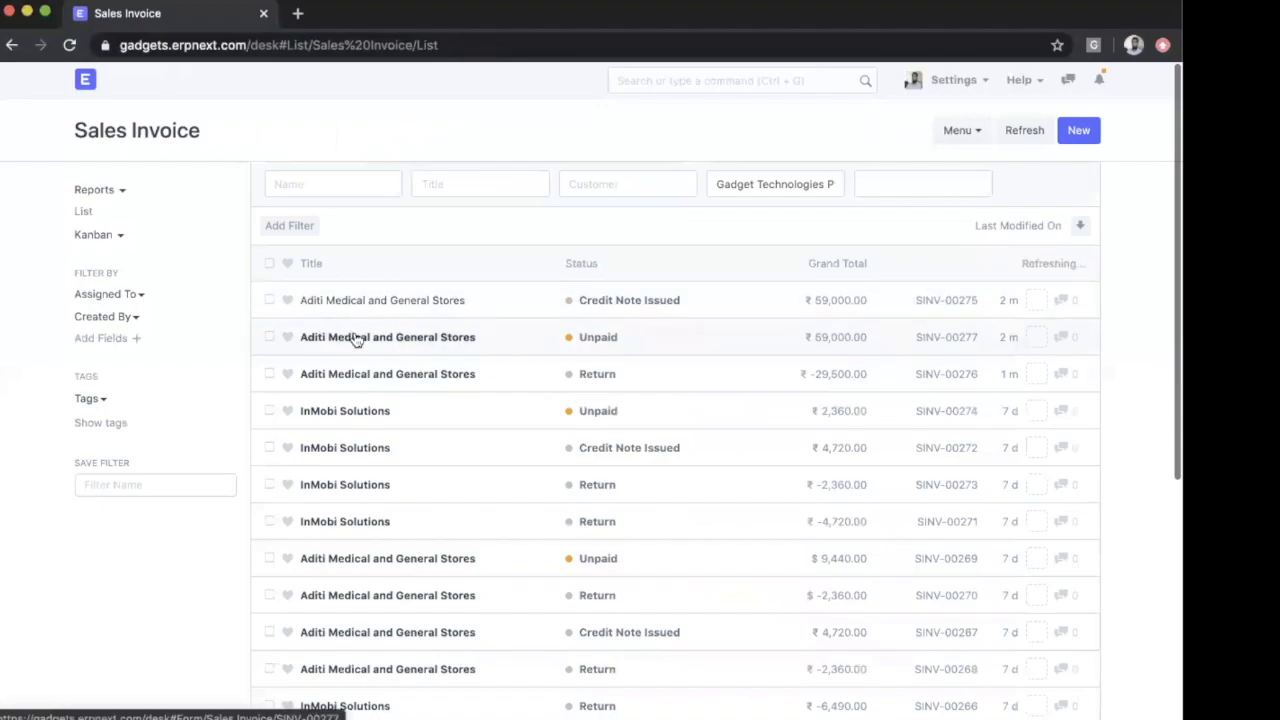
click(407, 300)
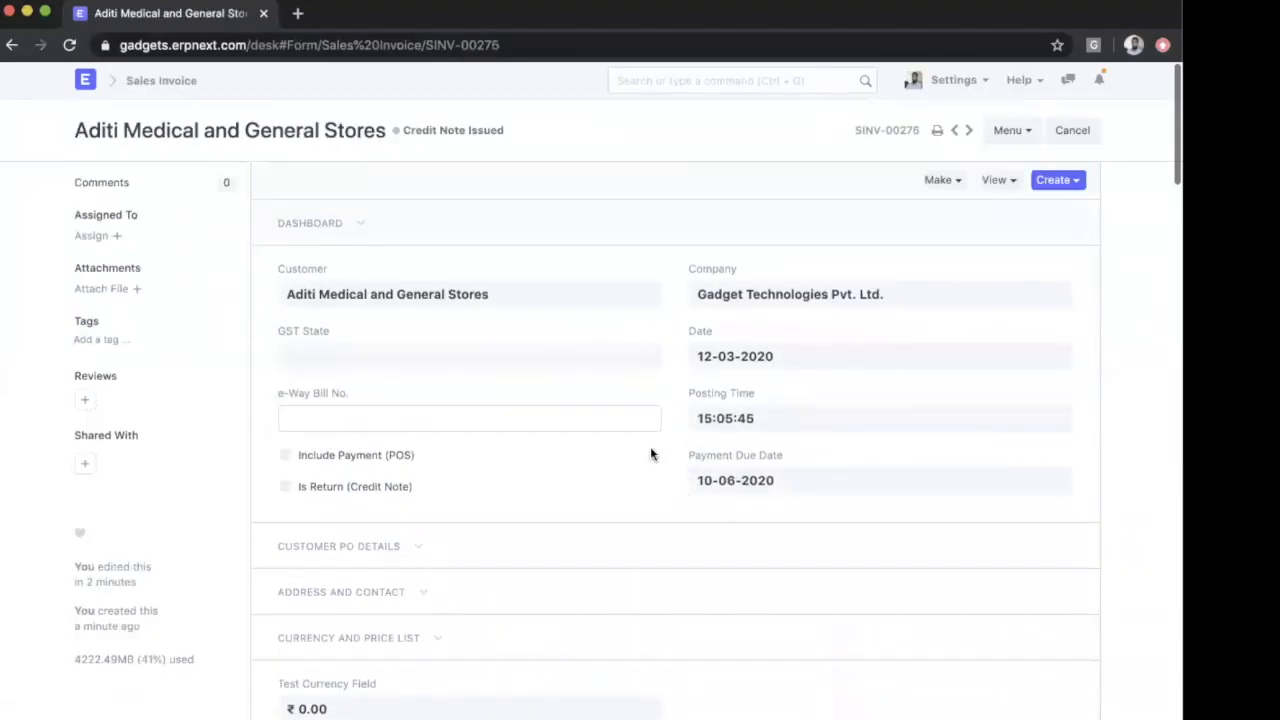
scroll(699, 398, down, 5)
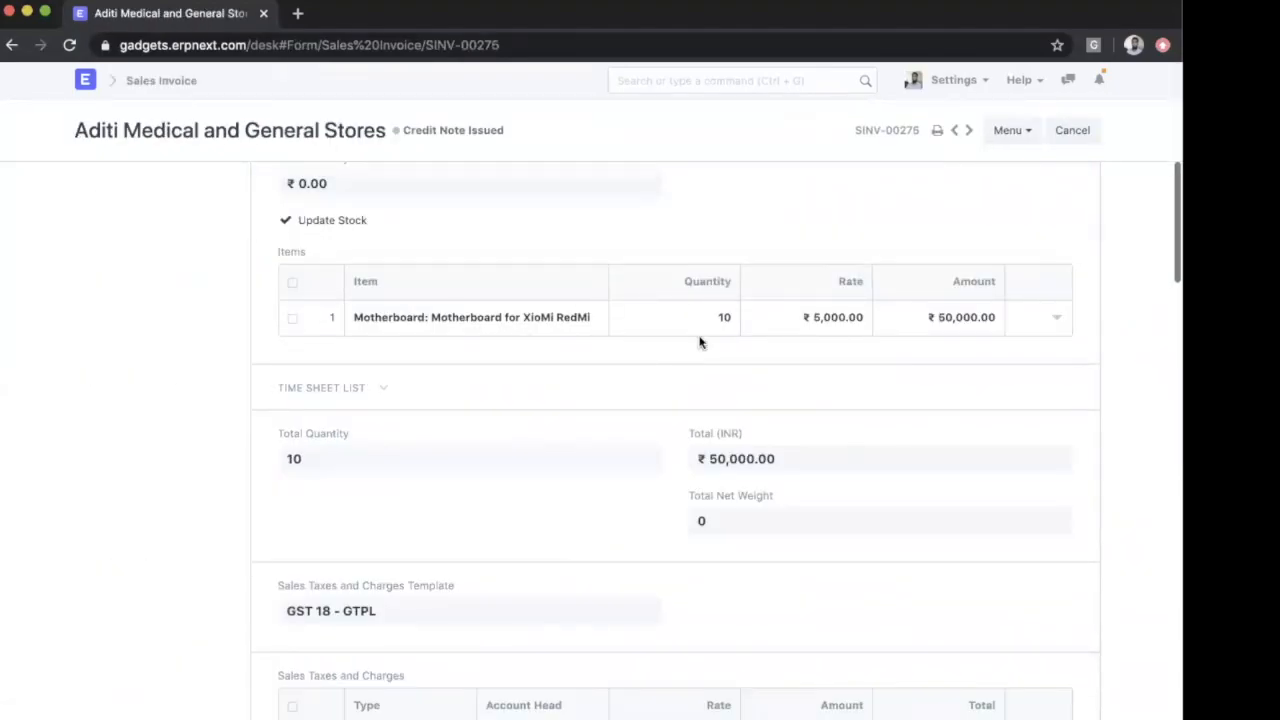
scroll(688, 380, down, 5)
scroll(686, 377, up, 3)
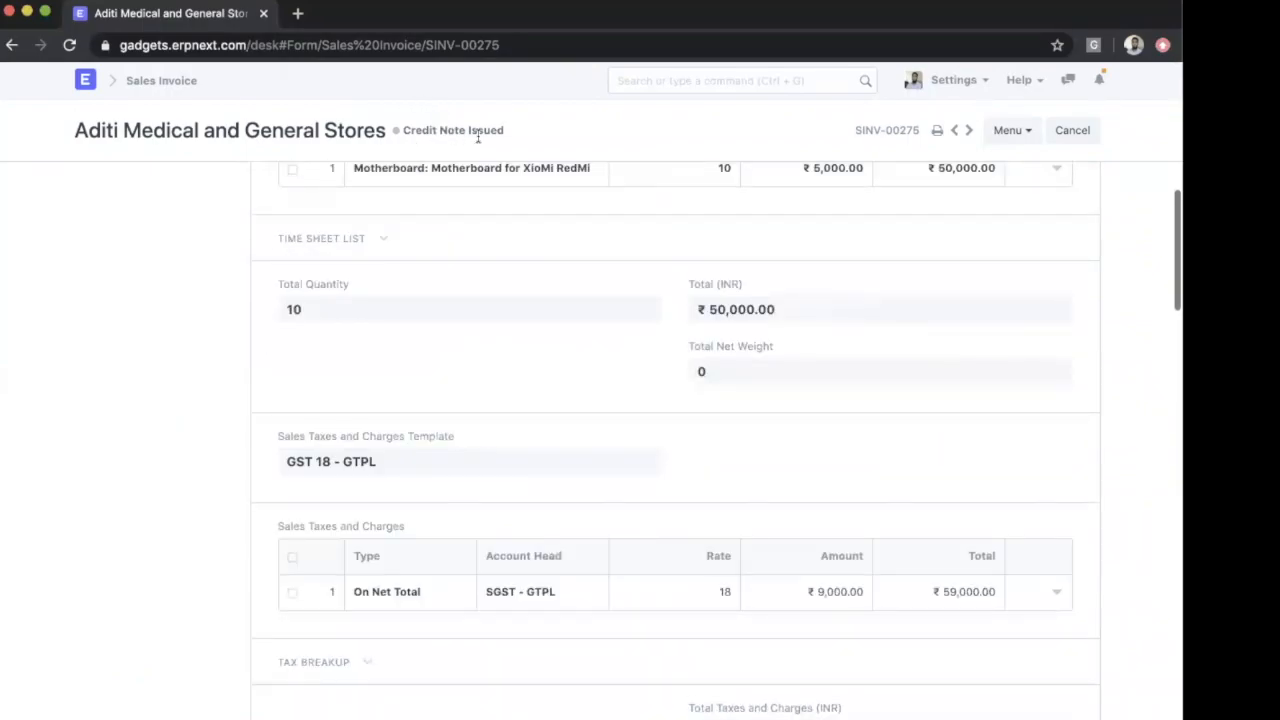
scroll(666, 418, down, 5)
scroll(666, 418, down, 3)
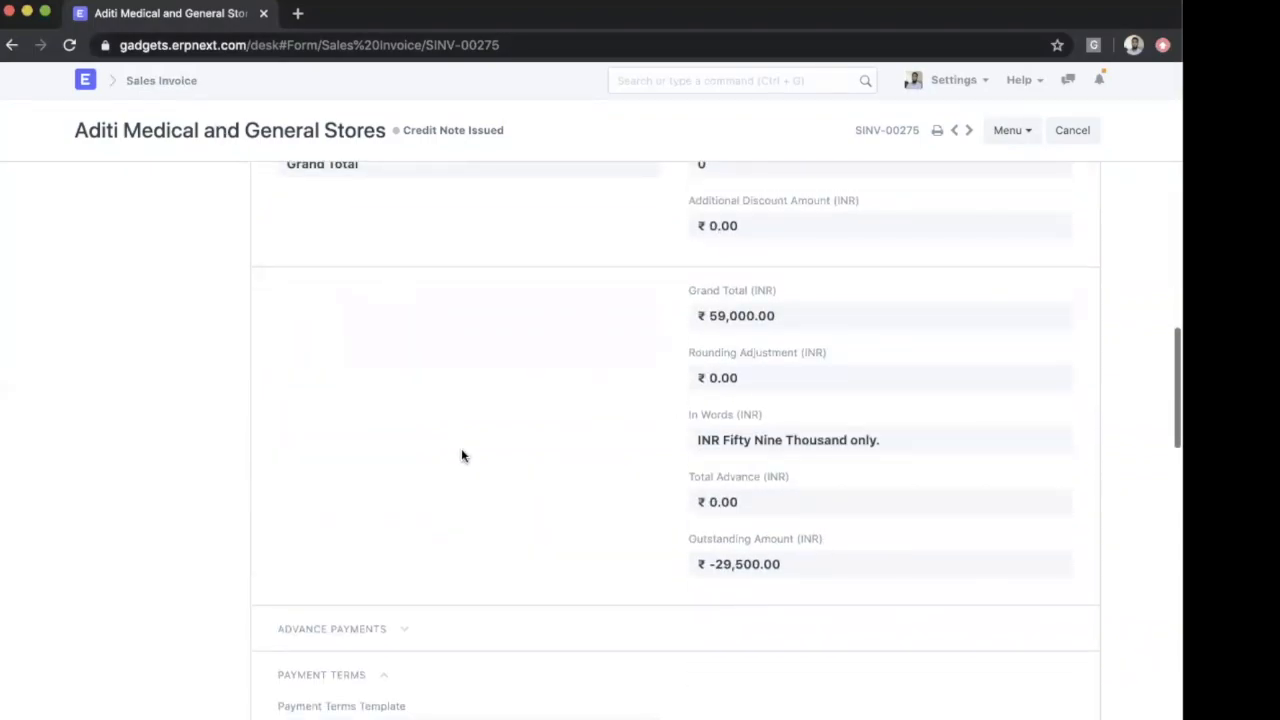
scroll(461, 448, up, 15)
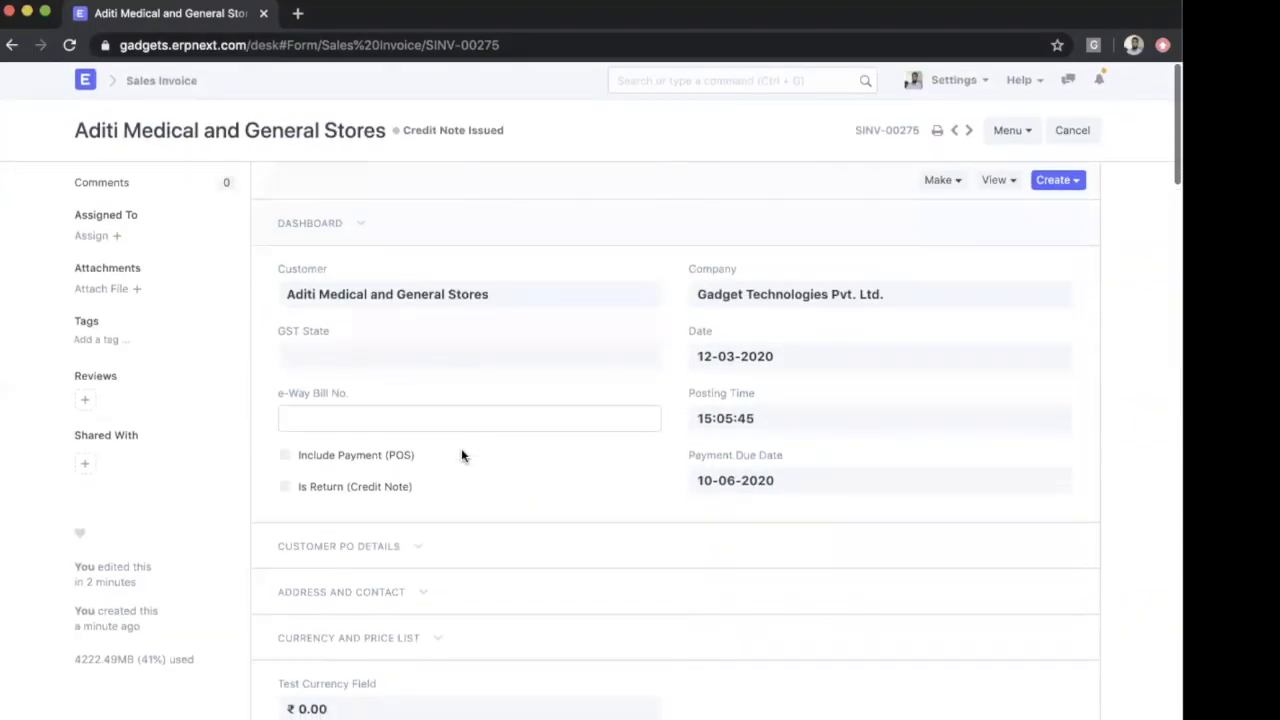
- Return to the Sales Invoice list, open the latest Return entry, and check its grand total and outstanding amount
scroll(461, 448, left, 5)
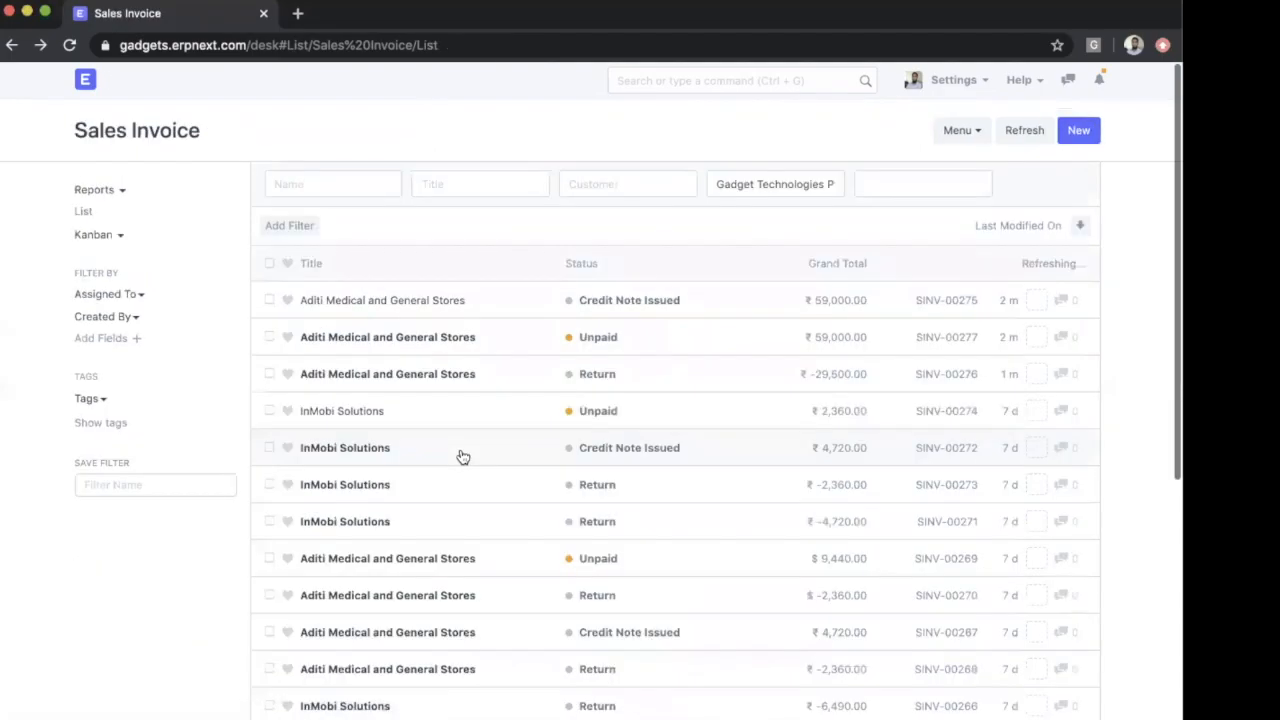
click(447, 376)
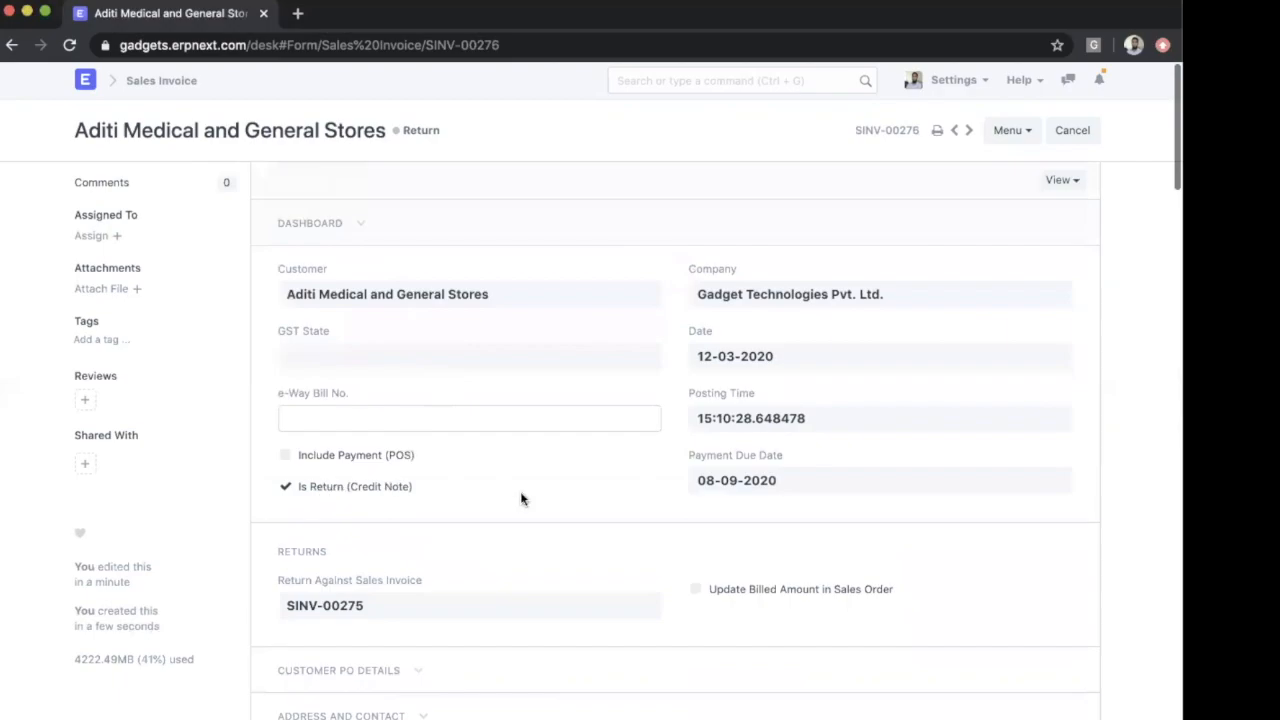
scroll(568, 505, down, 10)
scroll(568, 505, down, 10)
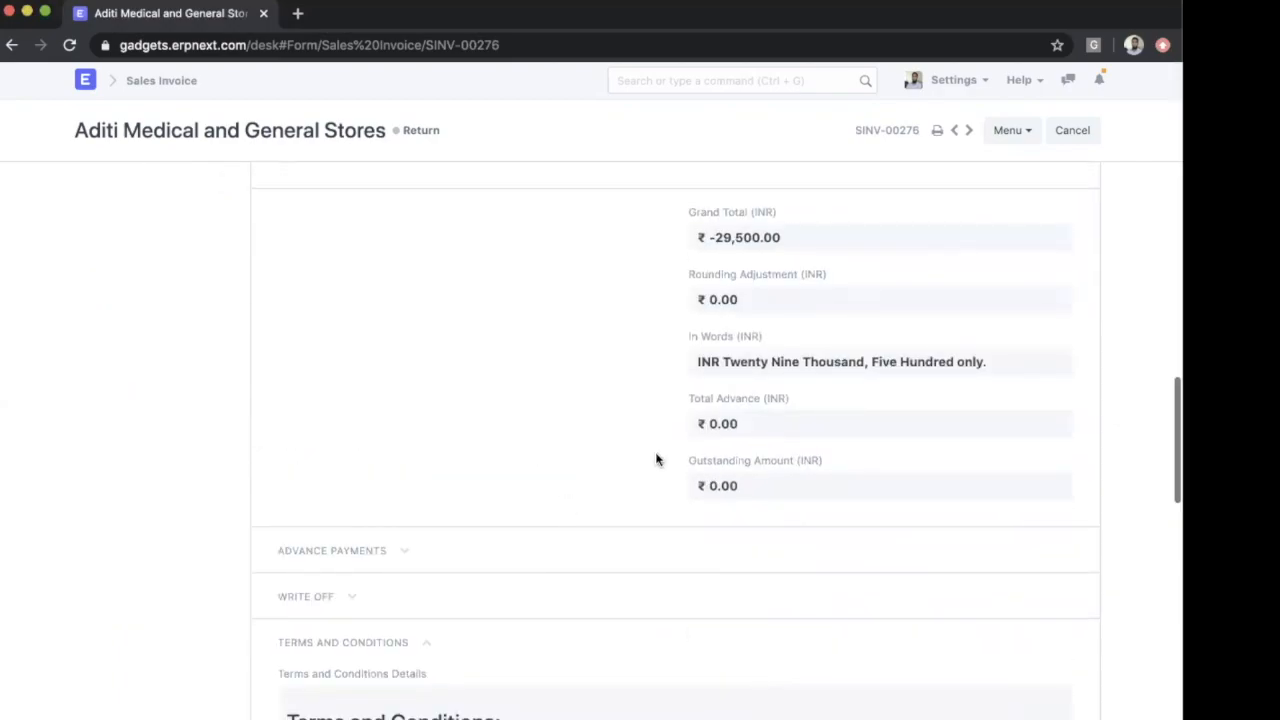
scroll(657, 460, up, 5)
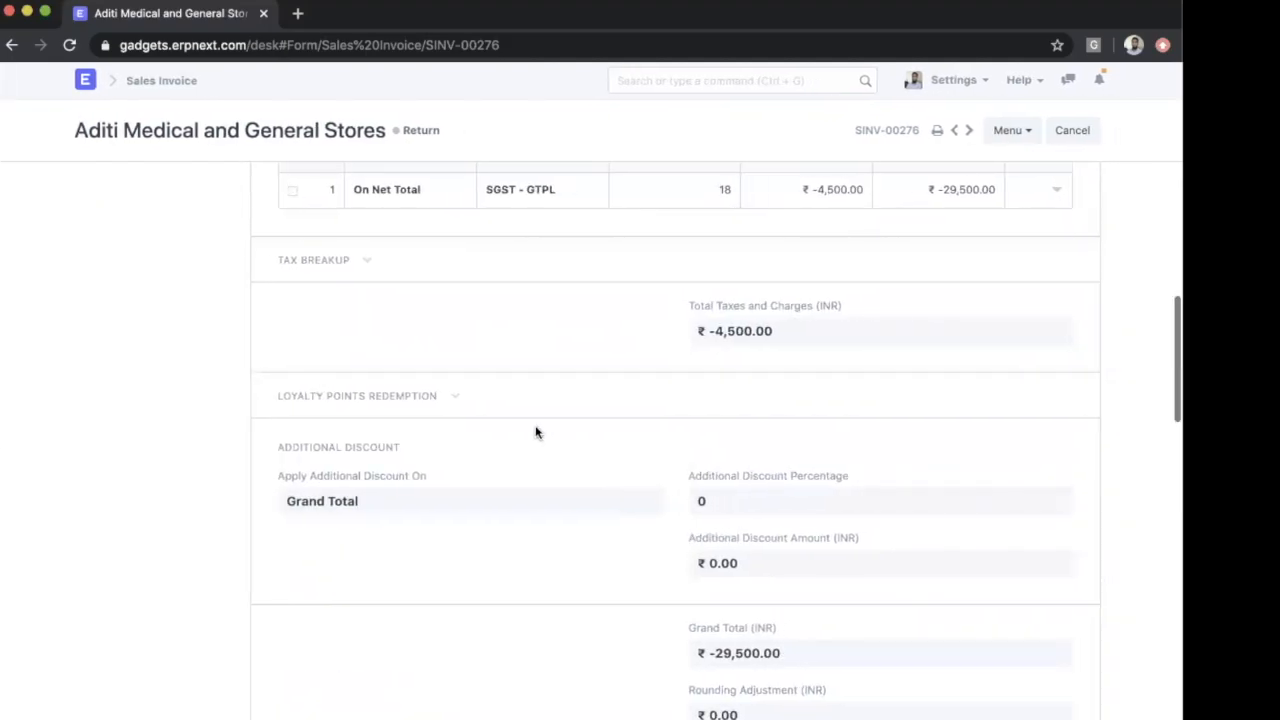
- Go back to the invoice list and reopen the latest Credit Note Issued invoice to recheck its outstanding amount
scroll(534, 431, left, 5)
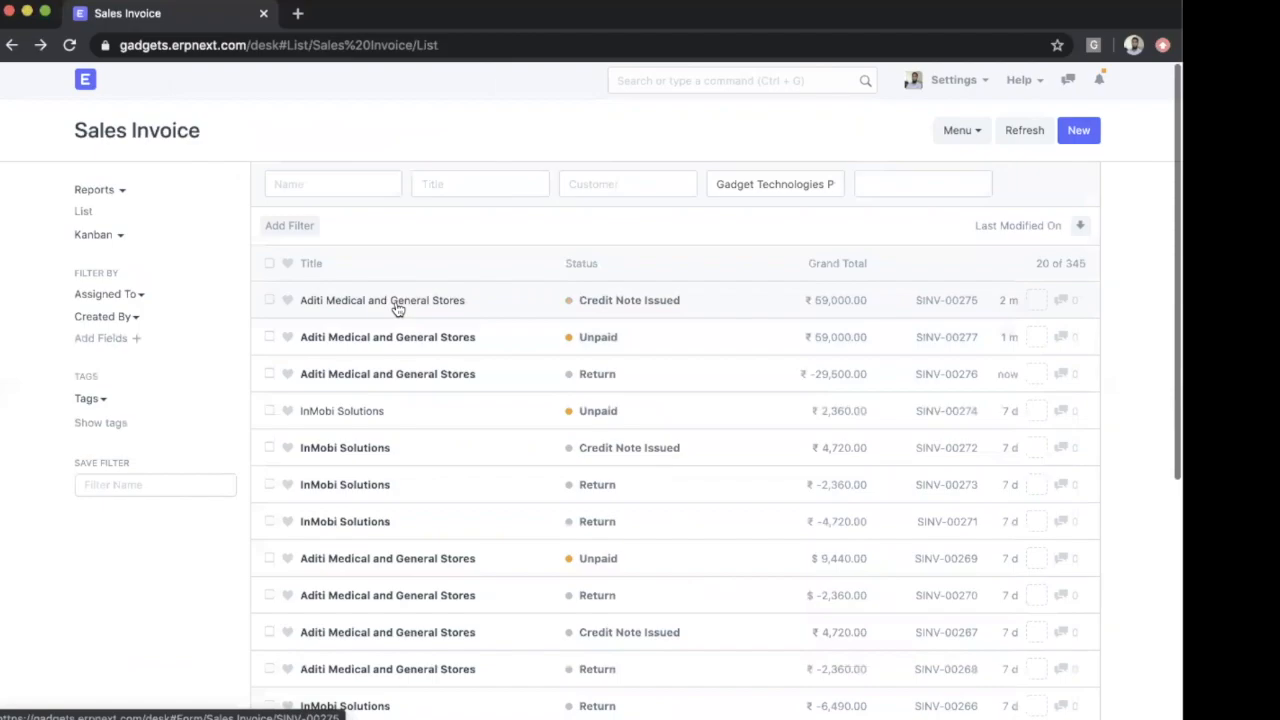
click(397, 302)
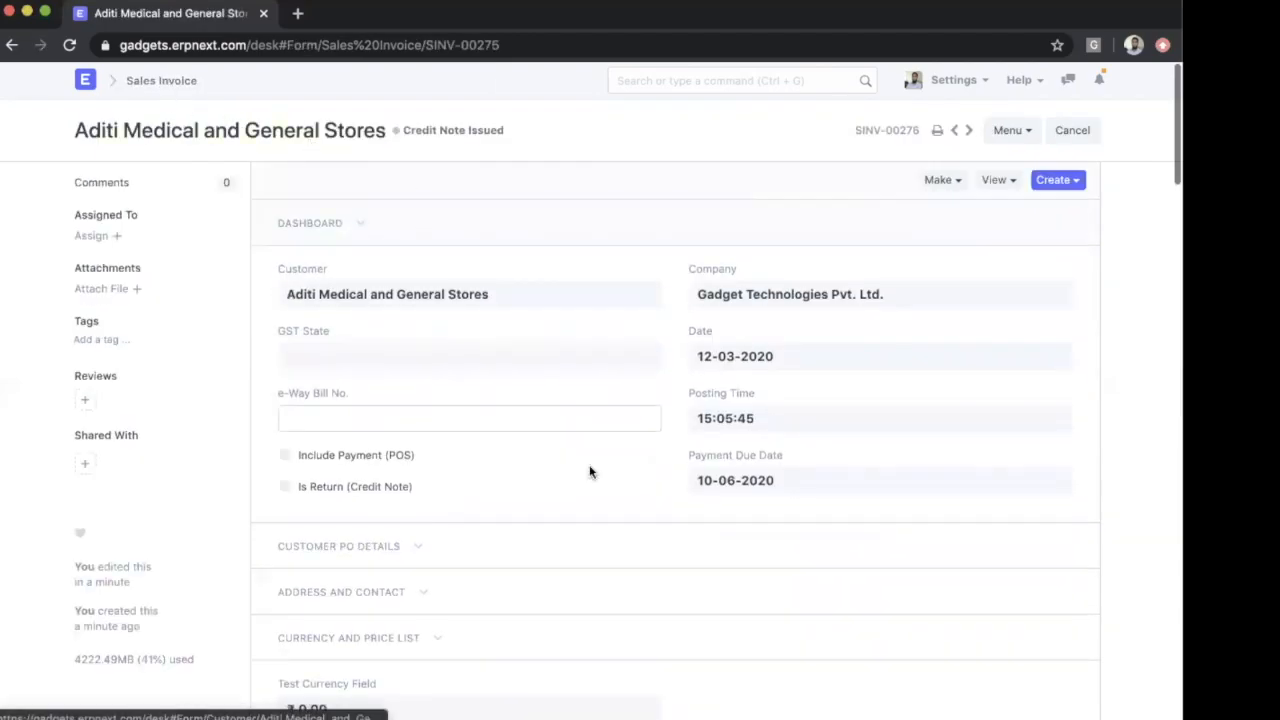
scroll(724, 590, down, 4)
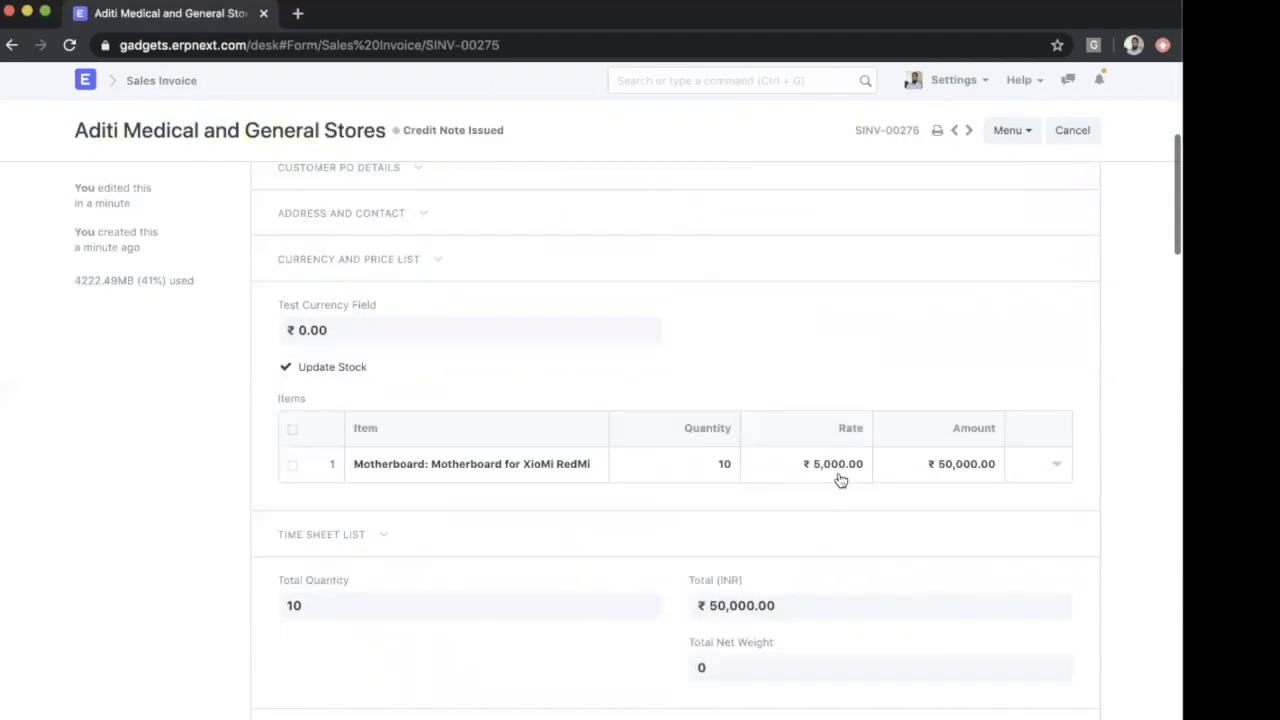
scroll(840, 480, down, 10)
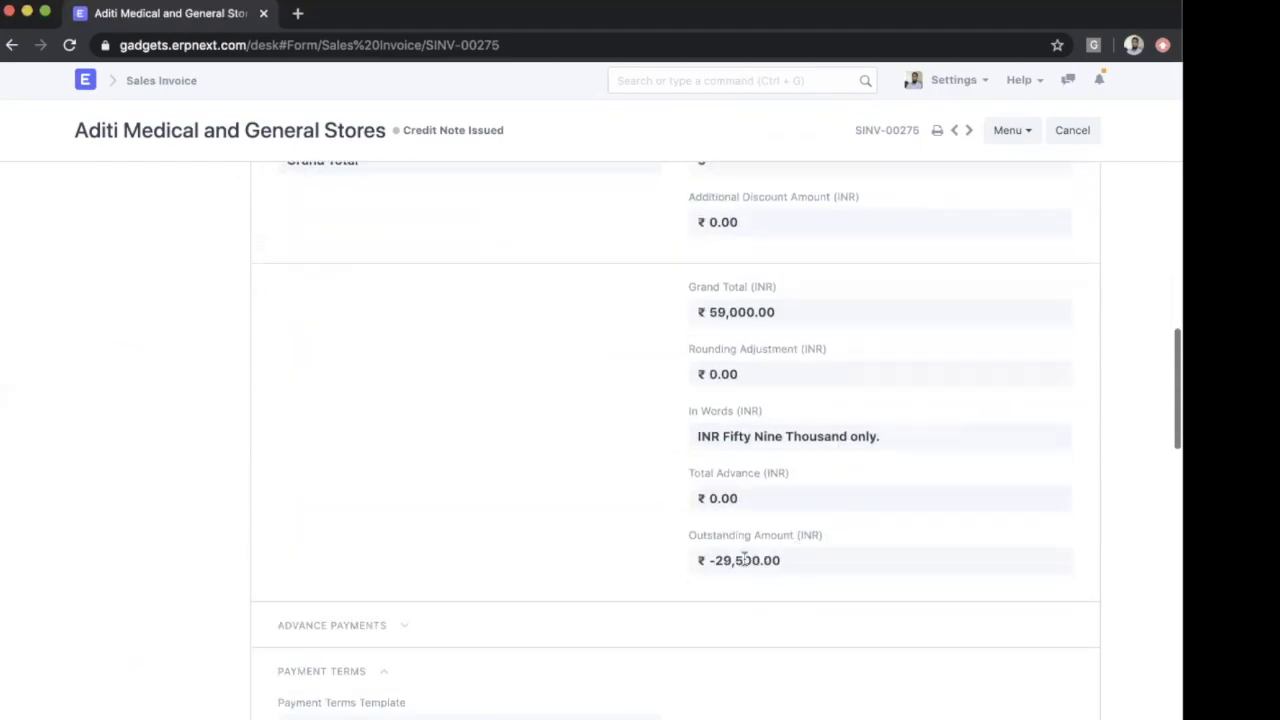
- Examine the outstanding amount of the Credit Note Issued invoice and return to the Sales Invoice list
triple_click(738, 560)
click(537, 480)
scroll(537, 480, up, 15)
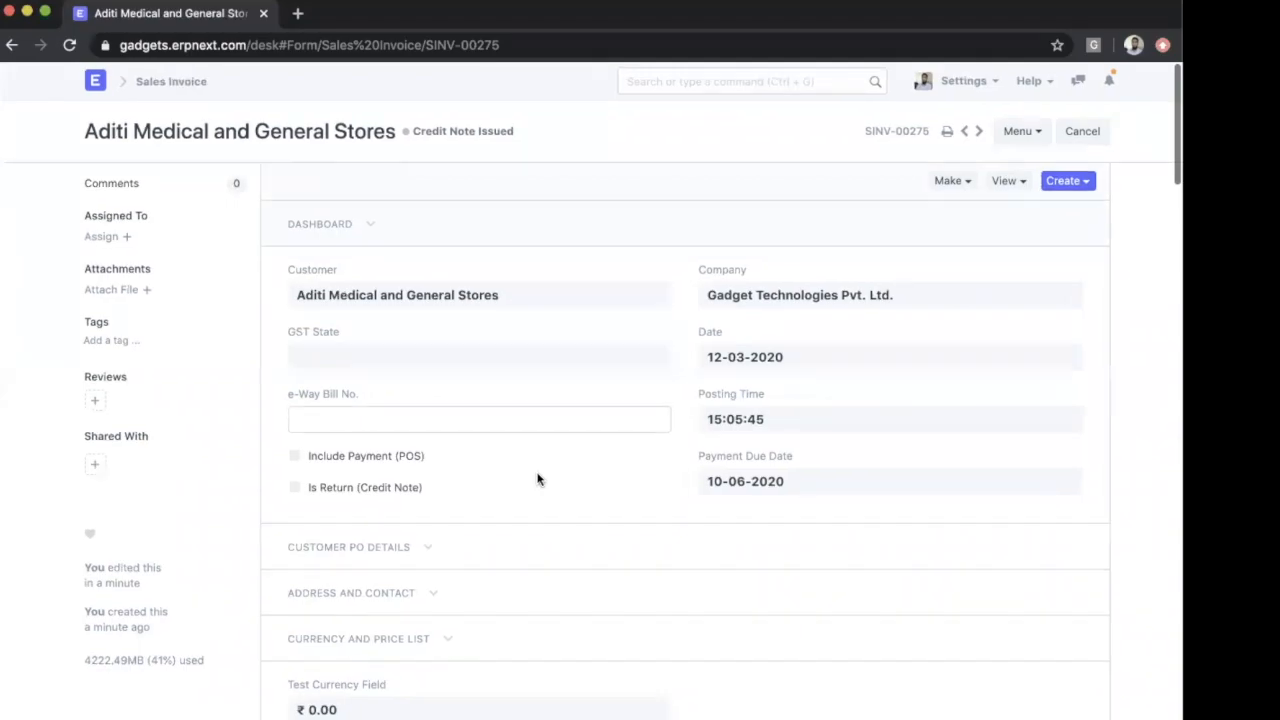
scroll(537, 480, left, 10)
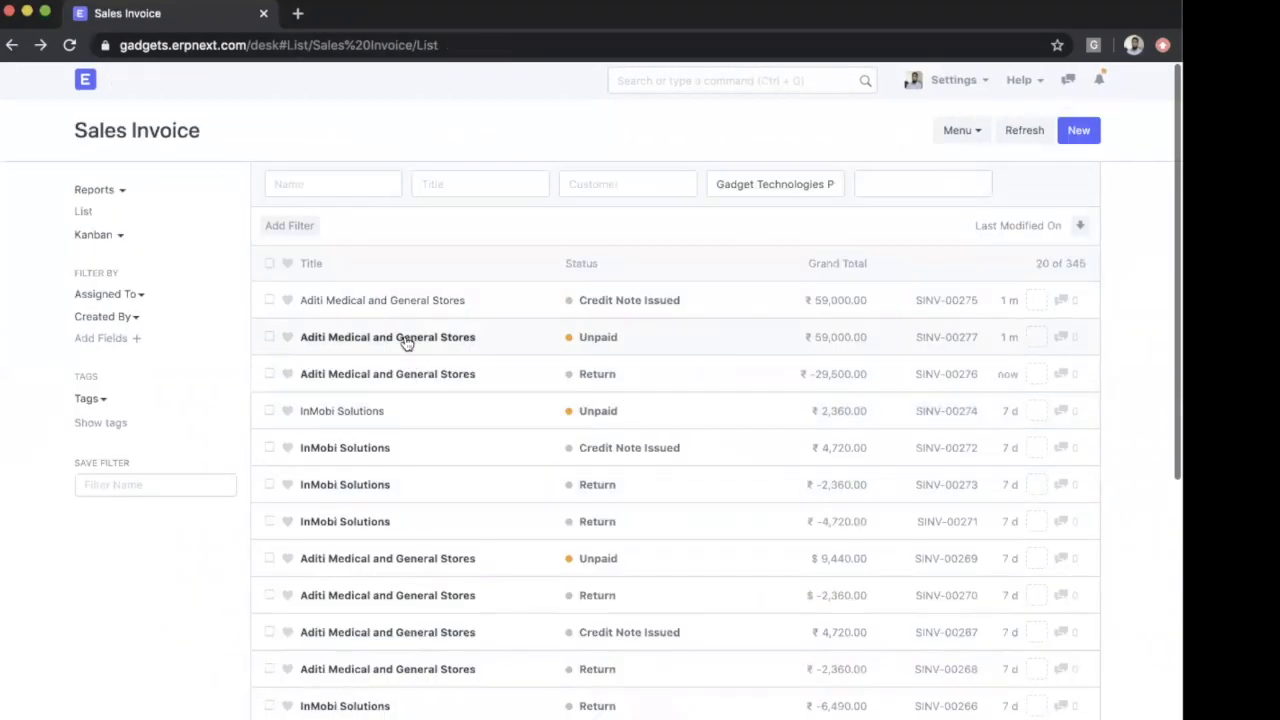
- Open the latest unpaid invoice, check its items, and create a payment entry from it
click(404, 340)
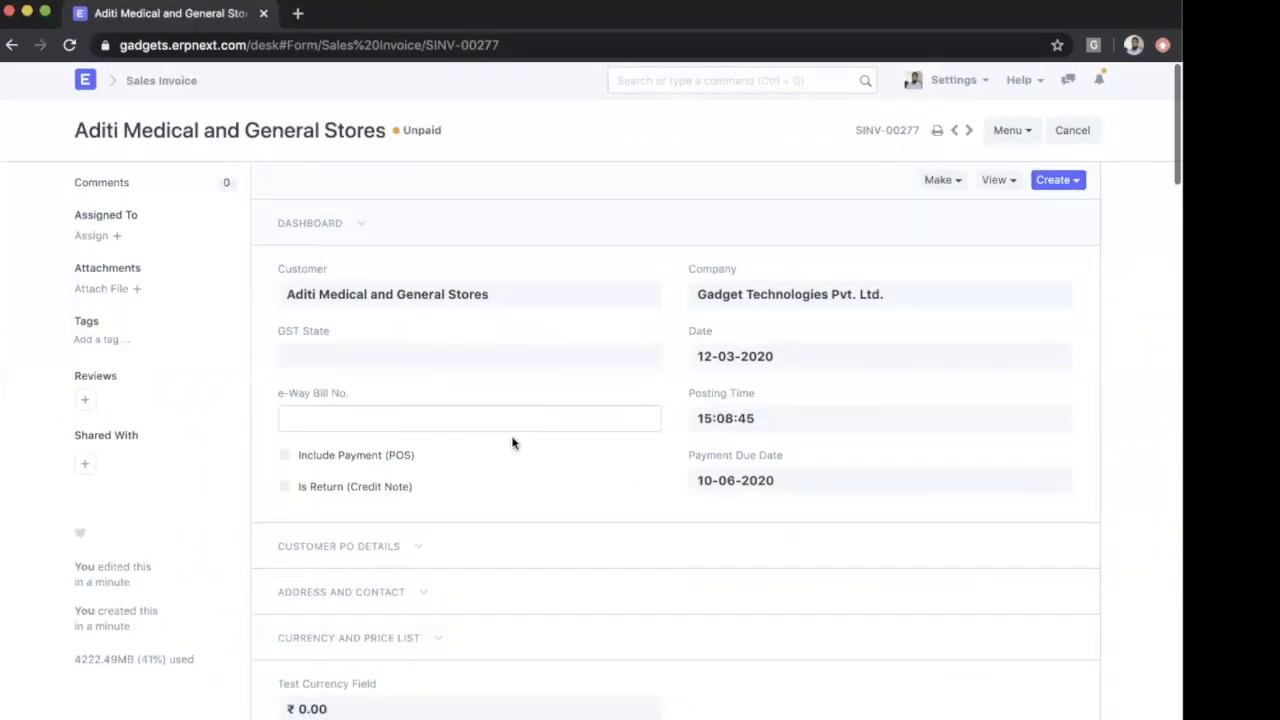
scroll(586, 537, down, 4)
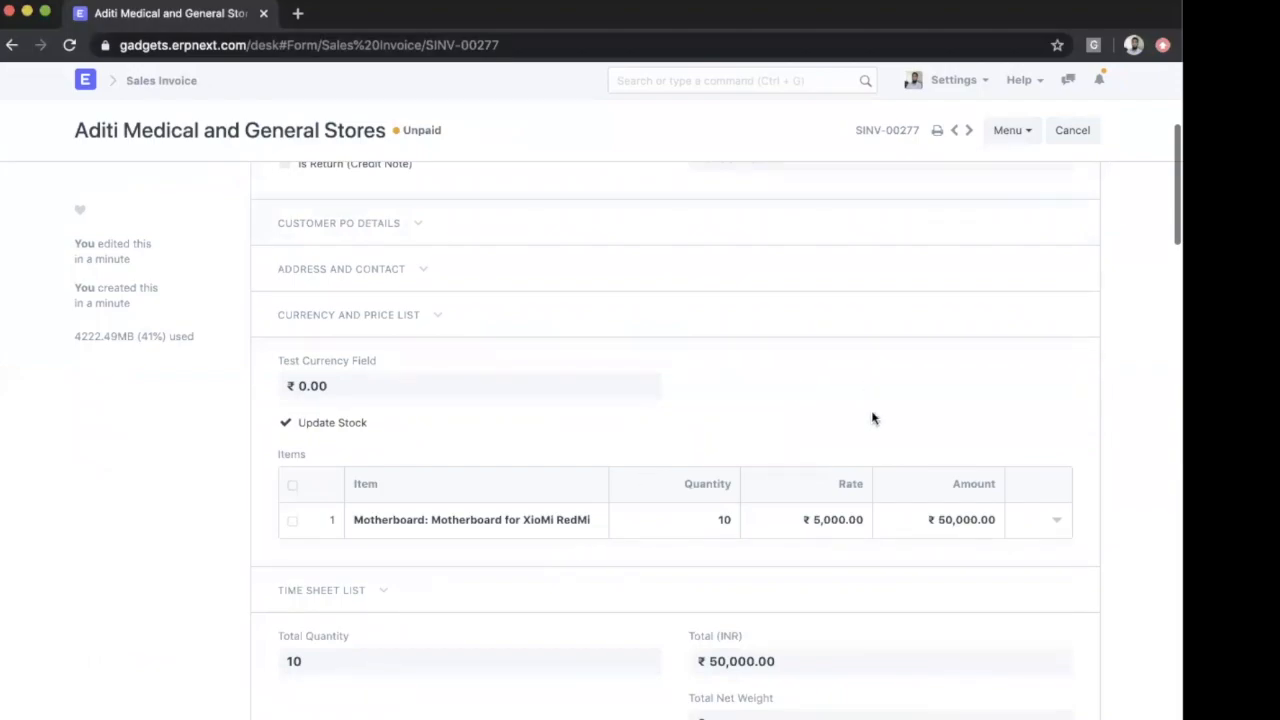
scroll(872, 418, up, 5)
click(1057, 180)
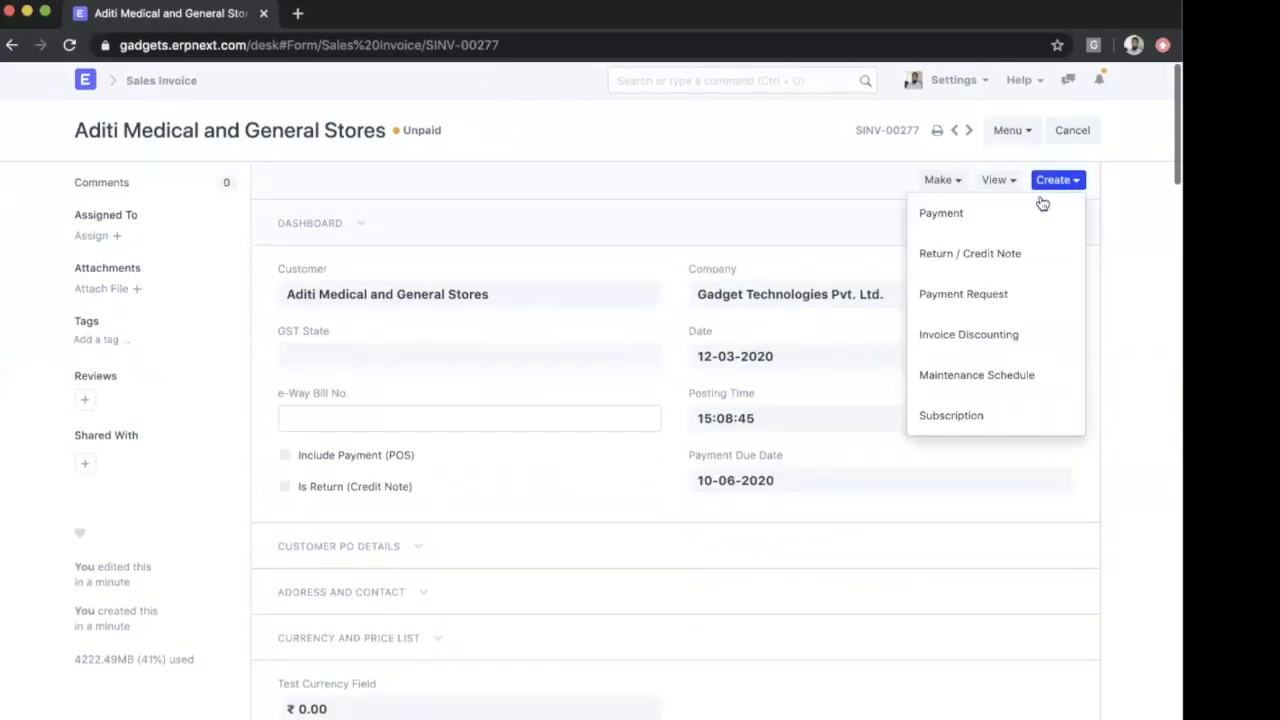
click(992, 213)
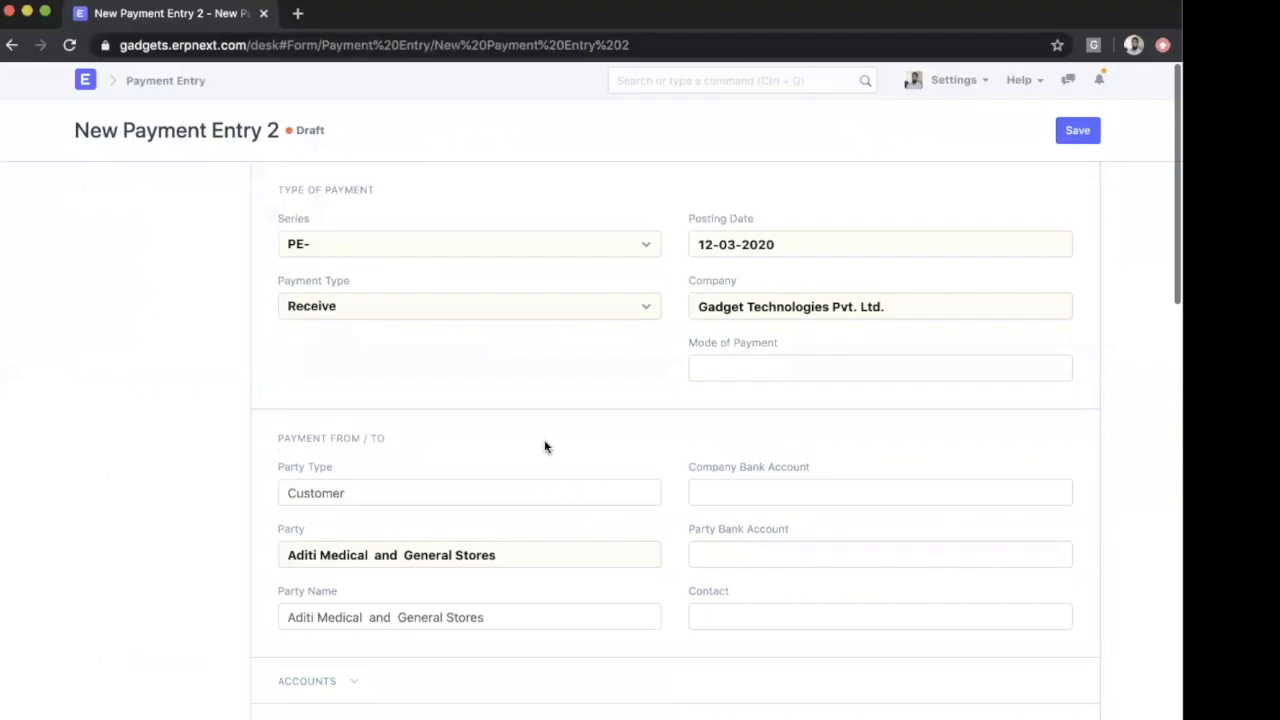
- Set the paid amount of the new payment entry to 29,500 INR
scroll(545, 447, down, 5)
scroll(545, 447, down, 2)
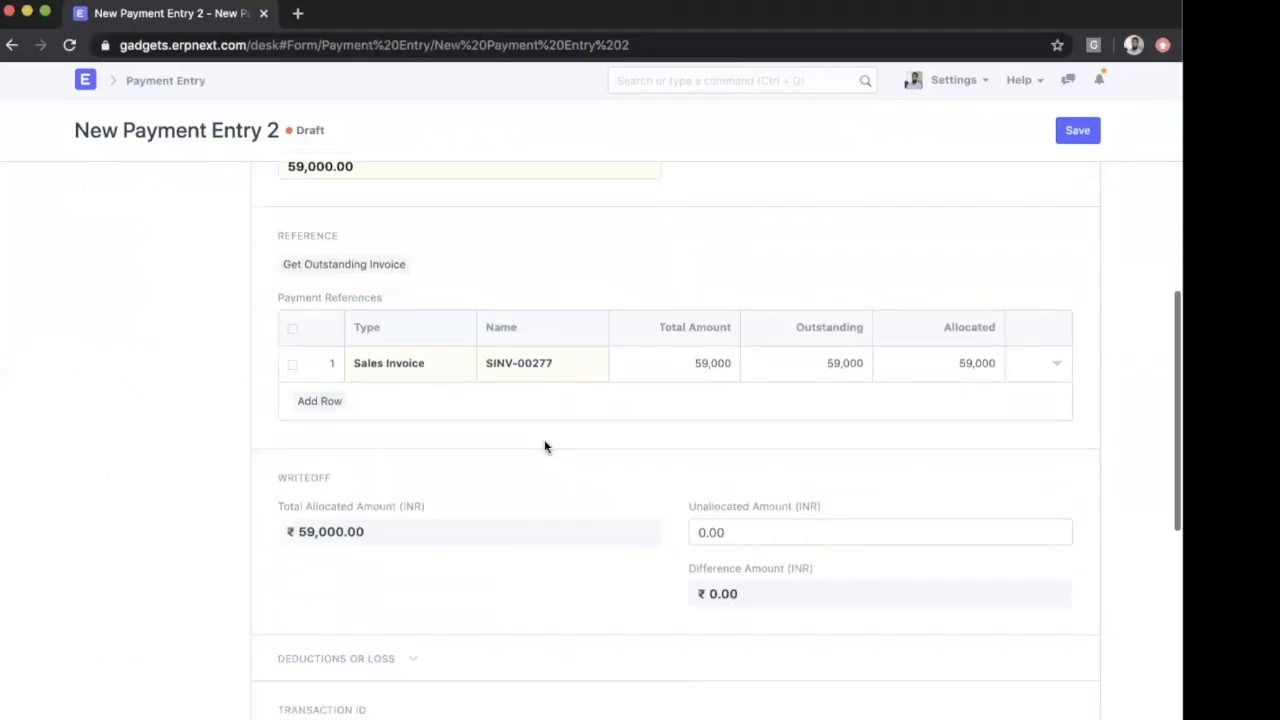
scroll(545, 447, up, 2)
click(388, 377)
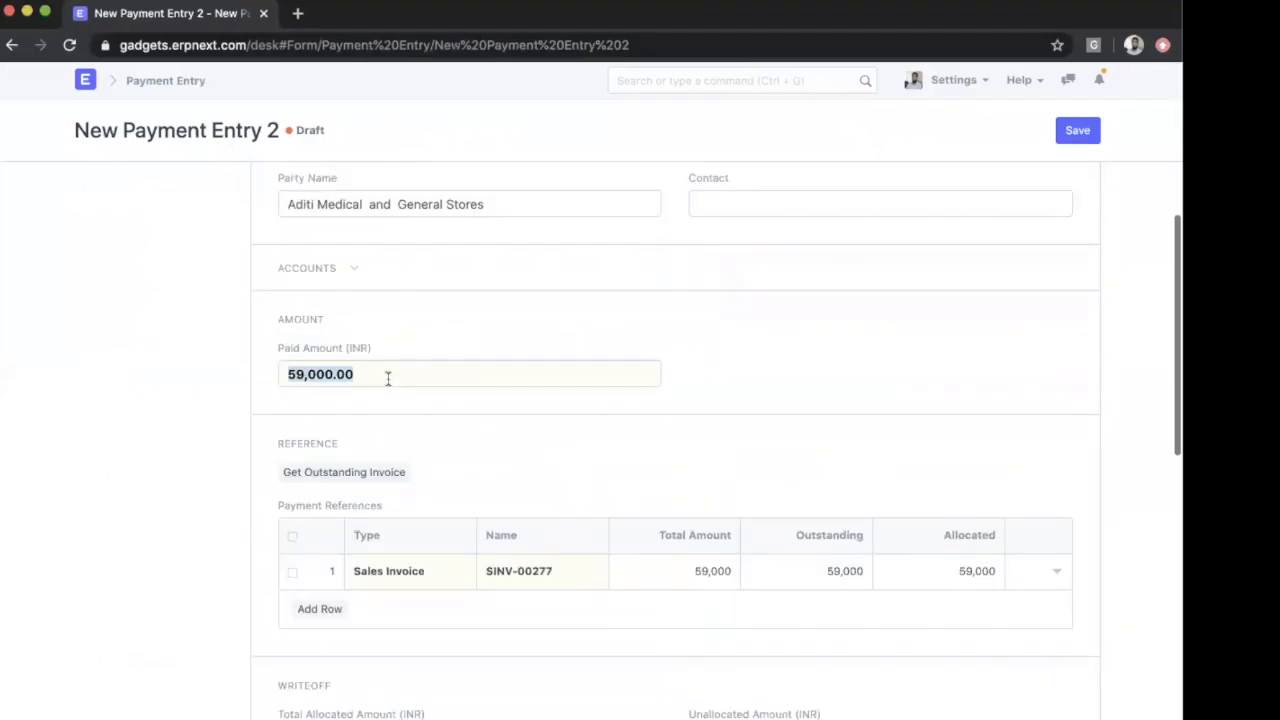
text(29,500)
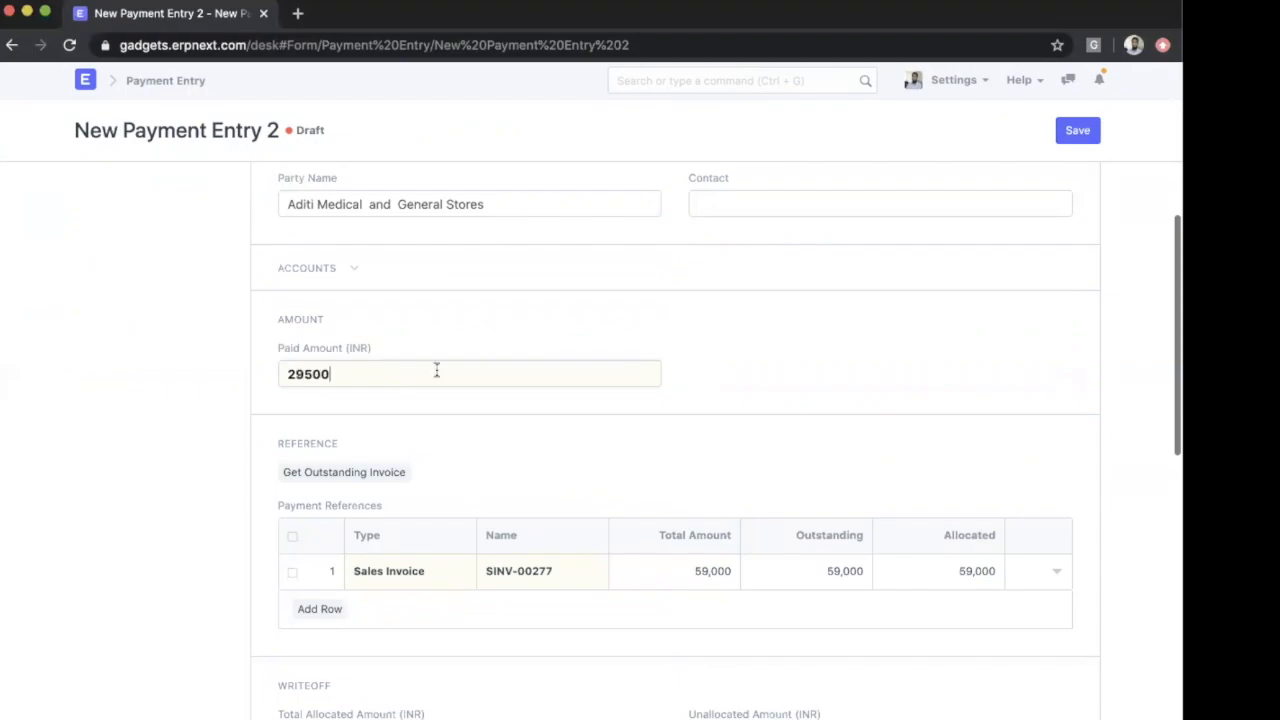
click(846, 449)
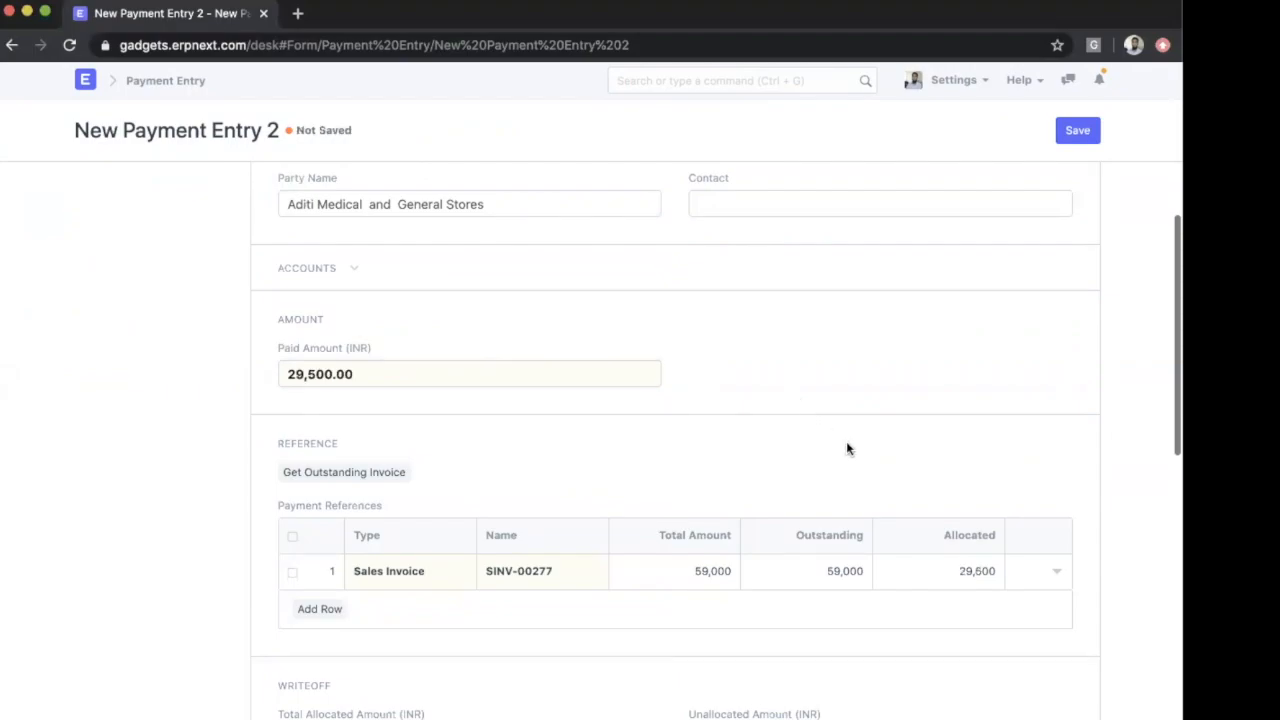
- Set the allocated amount of the existing invoice reference to 59,000 and check the write-off difference amount
click(980, 583)
text(59000)
click(1019, 621)
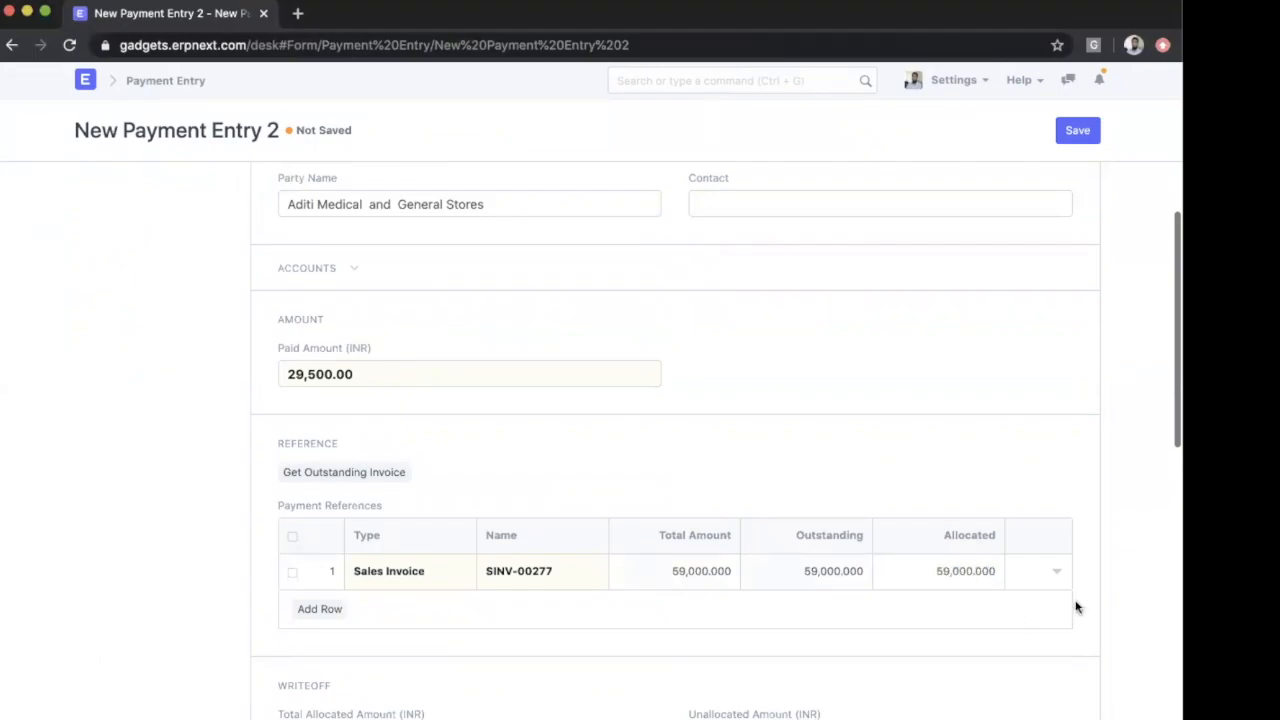
scroll(1106, 600, down, 3)
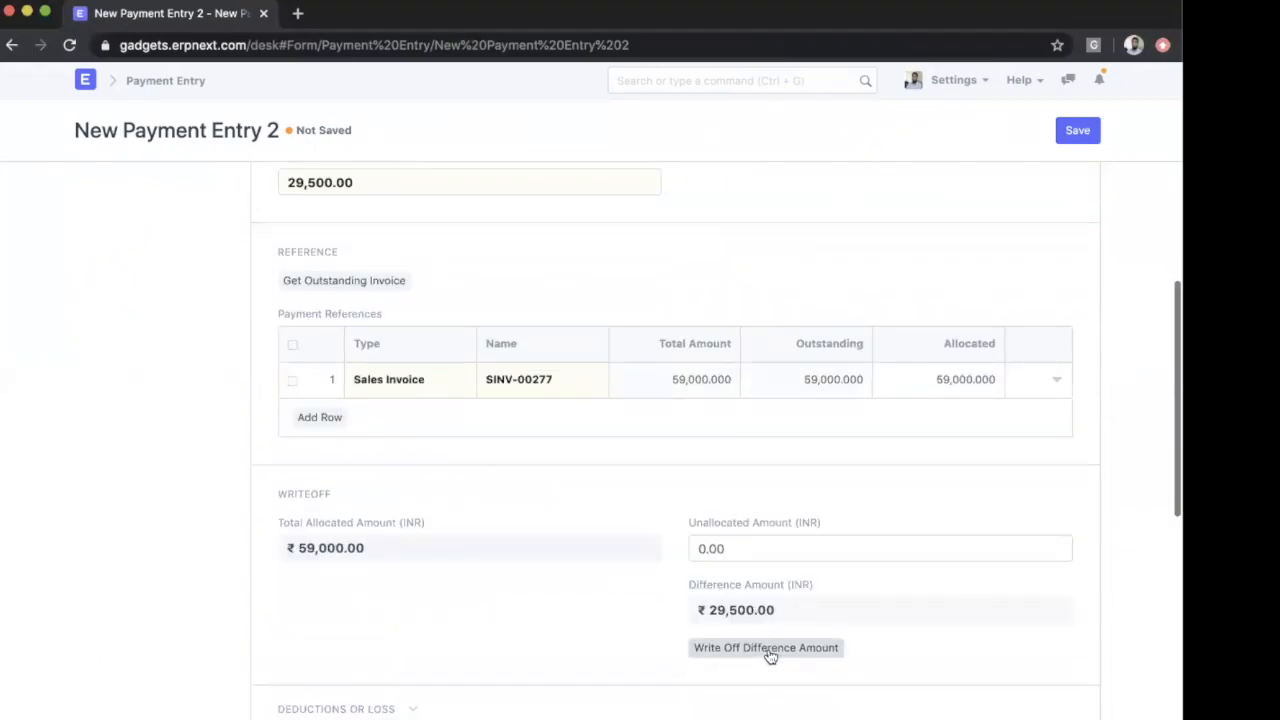
- Add a second payment reference of type Sales Invoice for the credit-noted invoice SINV-00275
click(322, 418)
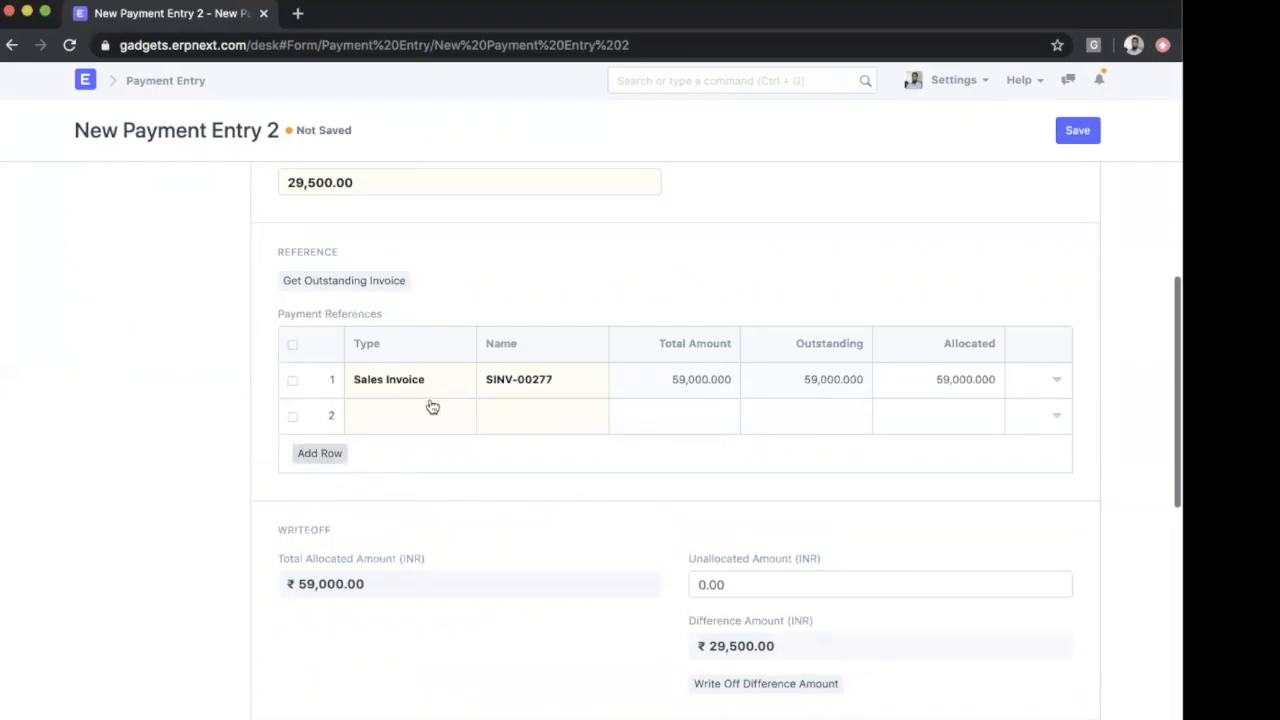
text(sales)
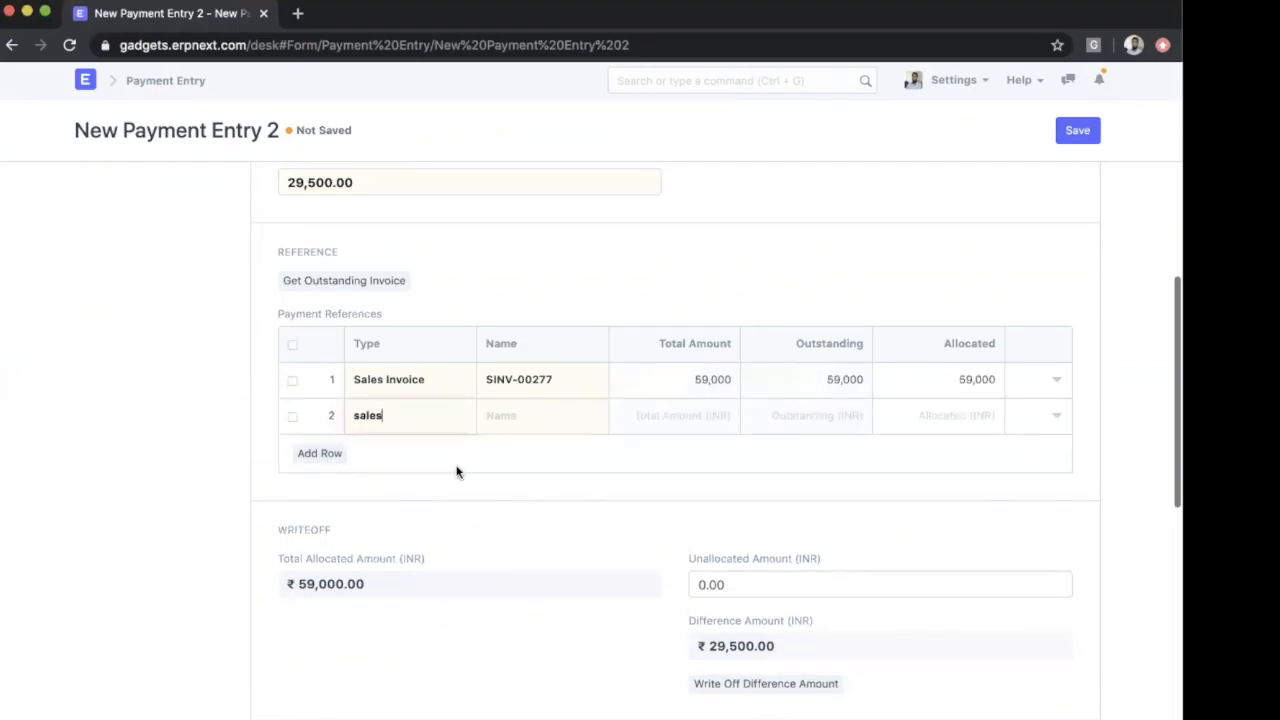
click(390, 455)
click(500, 418)
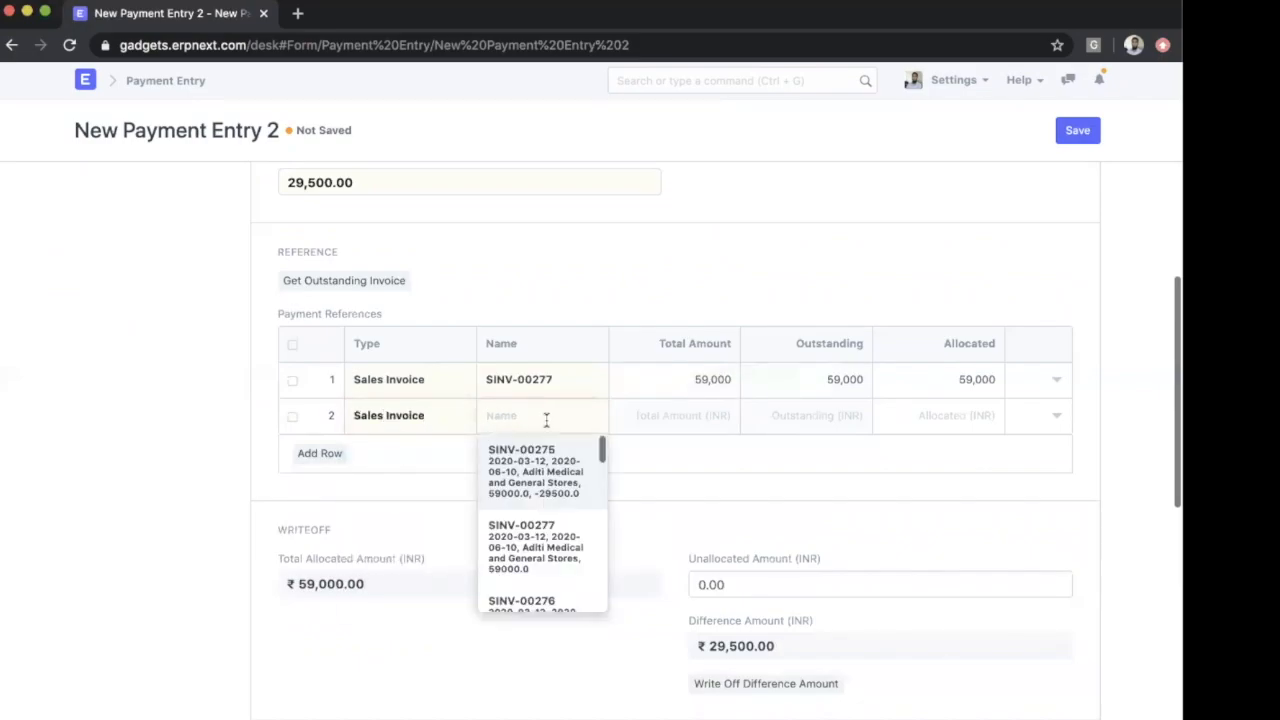
click(553, 465)
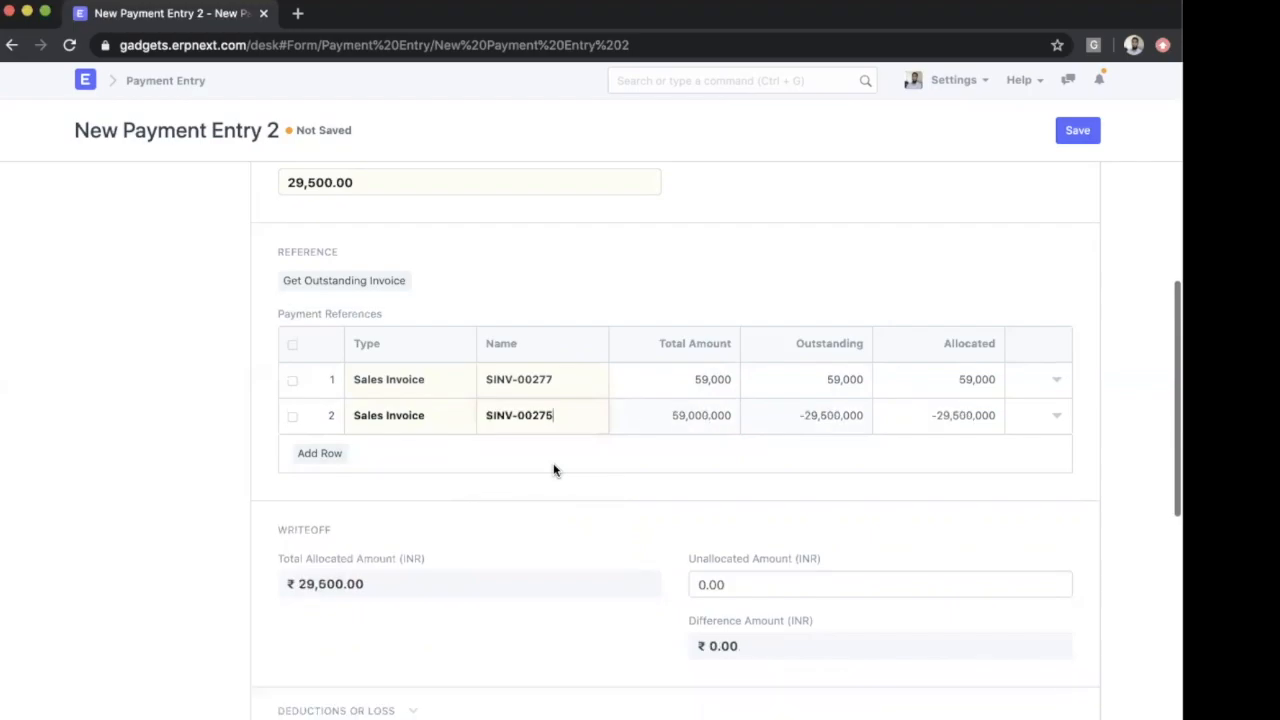
- Compare the allocated and outstanding amounts of both payment references with the total allocated amount
click(952, 418)
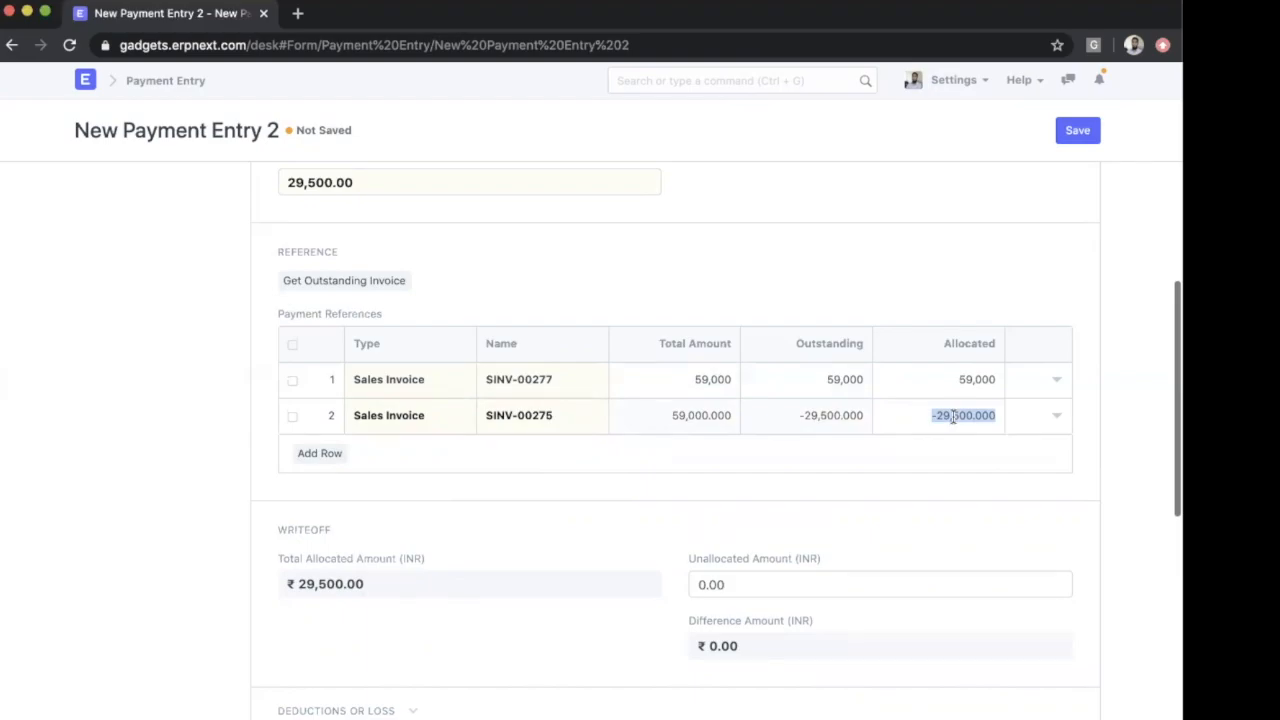
click(949, 479)
click(955, 381)
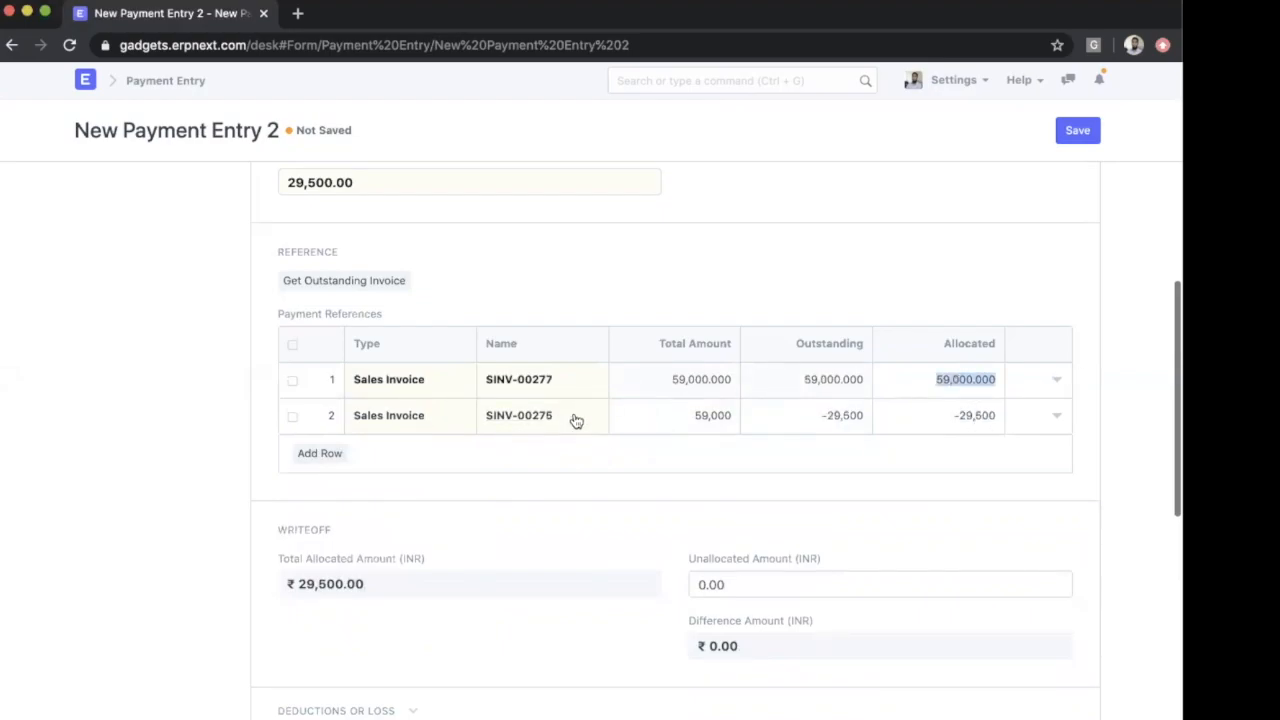
click(910, 414)
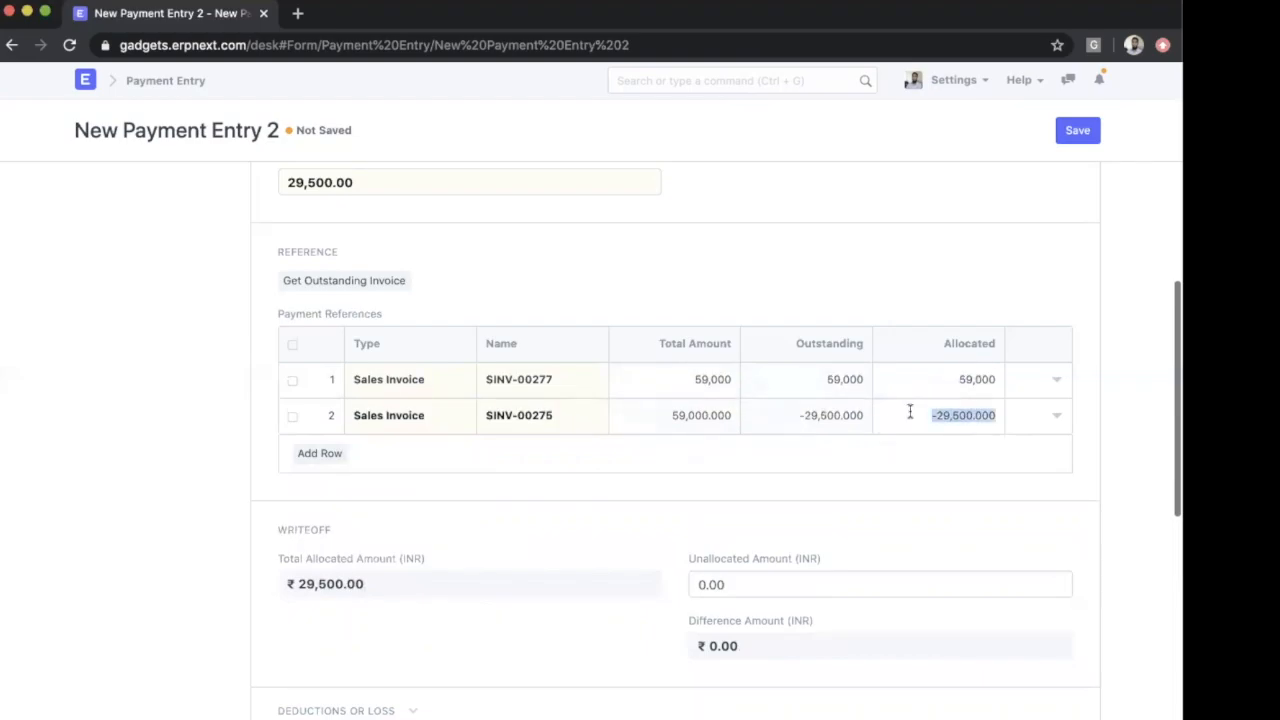
double_click(818, 414)
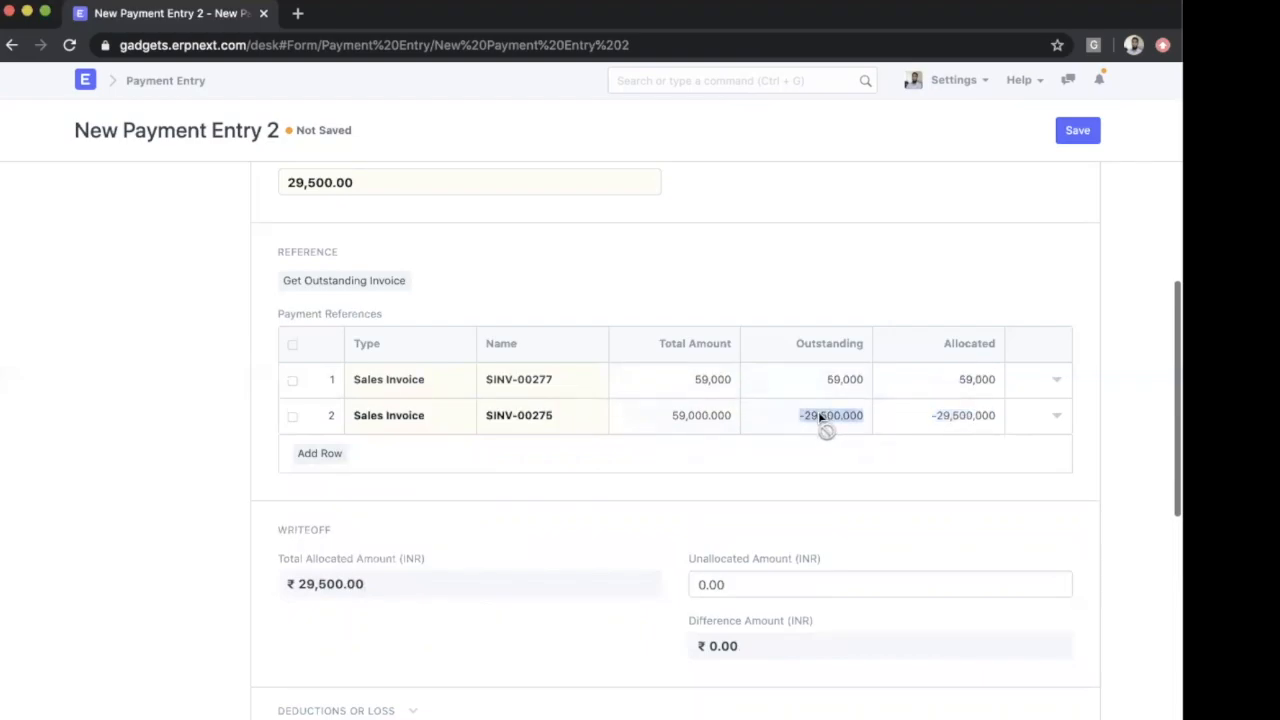
click(948, 490)
double_click(392, 580)
click(486, 599)
double_click(942, 425)
click(962, 455)
- Enter check/reference number 23352354 with reference date 12-03-2020 and save the payment entry
click(1078, 130)
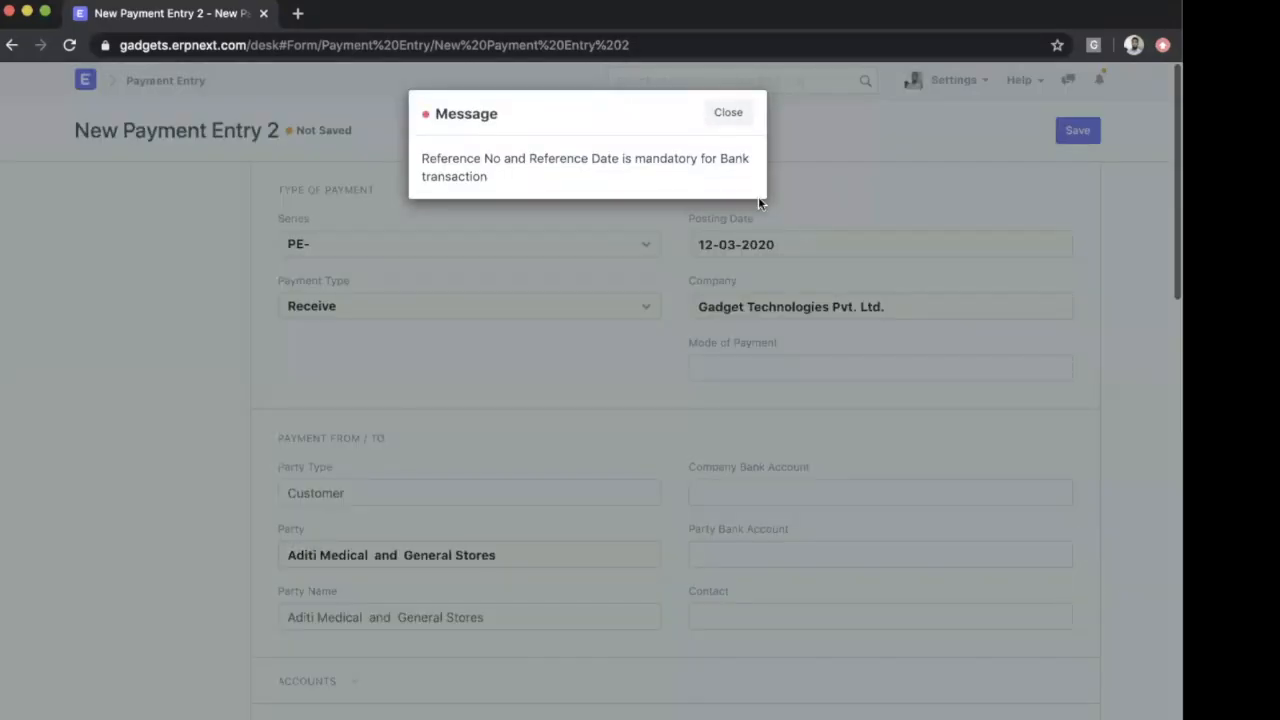
click(580, 316)
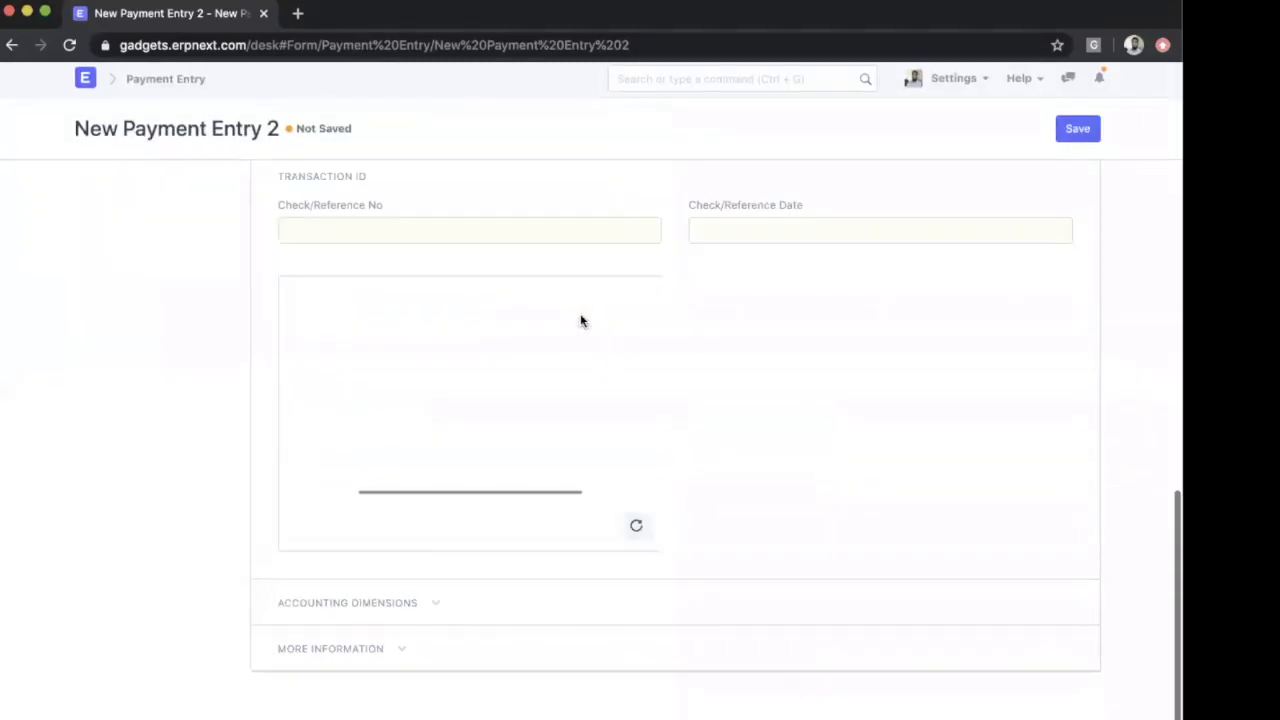
click(460, 224)
text(23352354)
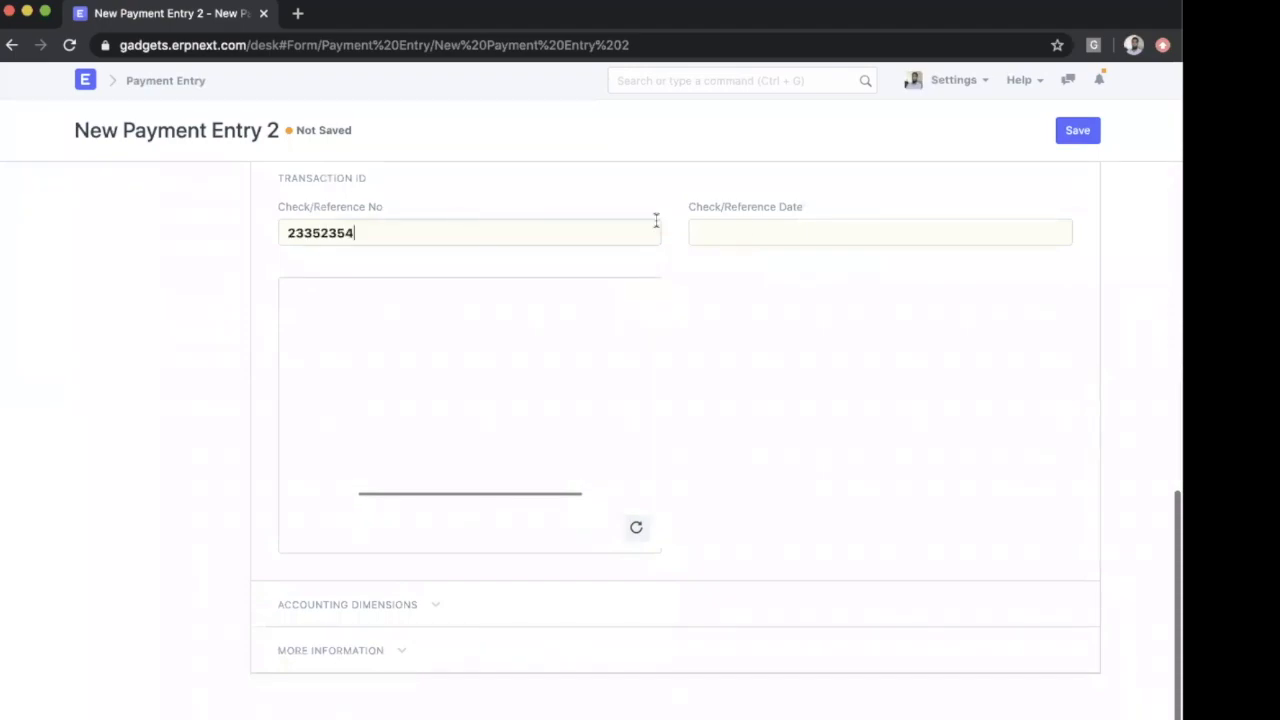
click(800, 237)
click(833, 366)
key(ctrl+s)
- Review the paid and allocated amounts of the draft payment entry and submit it
scroll(1046, 516, down, 10)
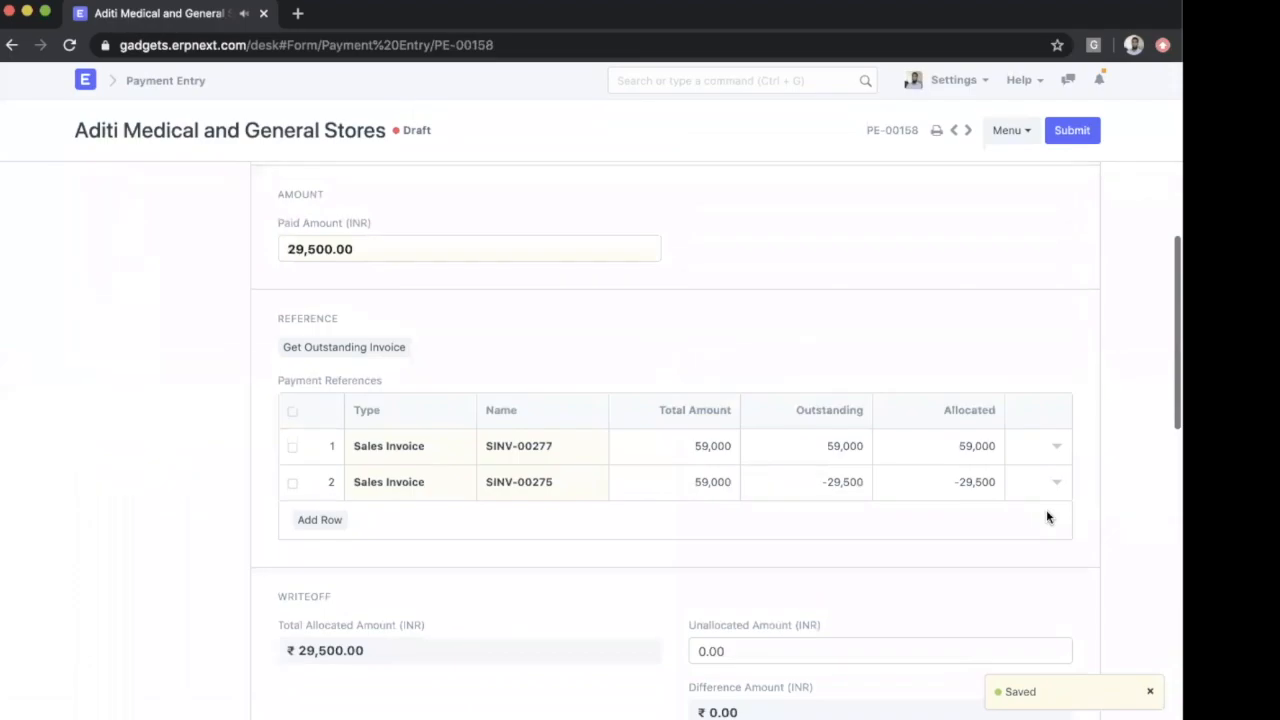
scroll(1048, 516, down, 2)
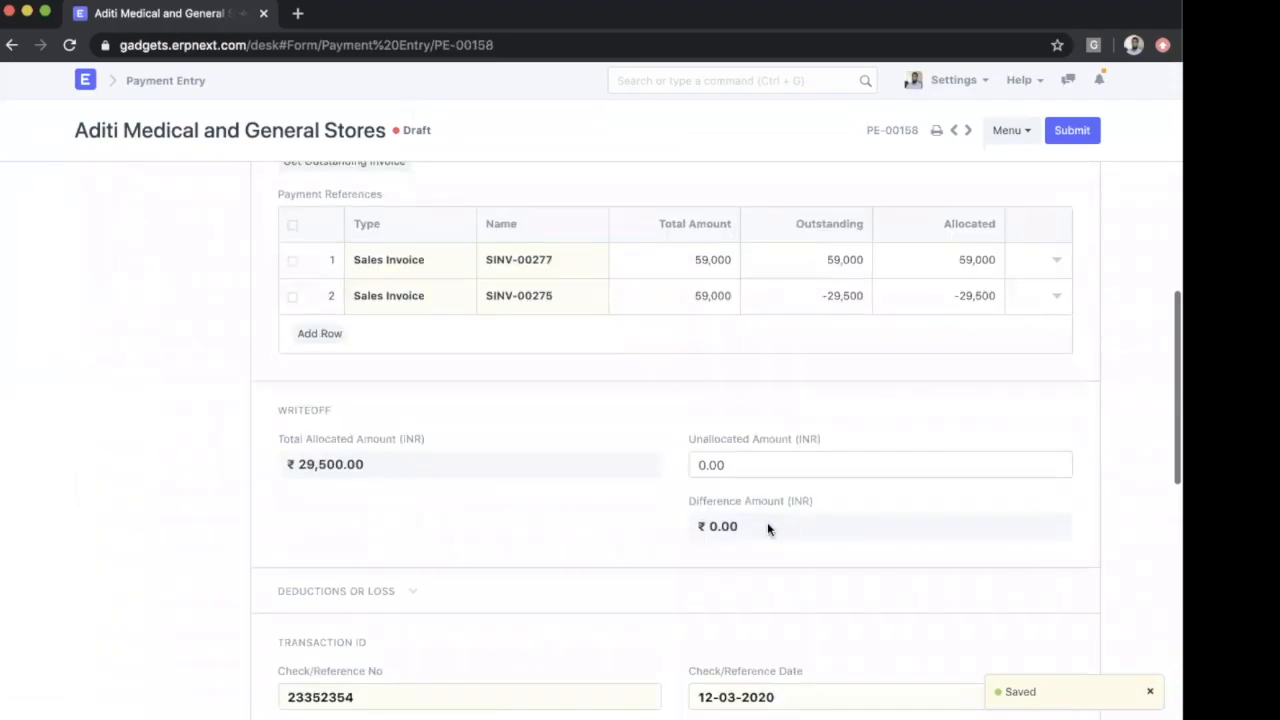
scroll(767, 522, up, 2)
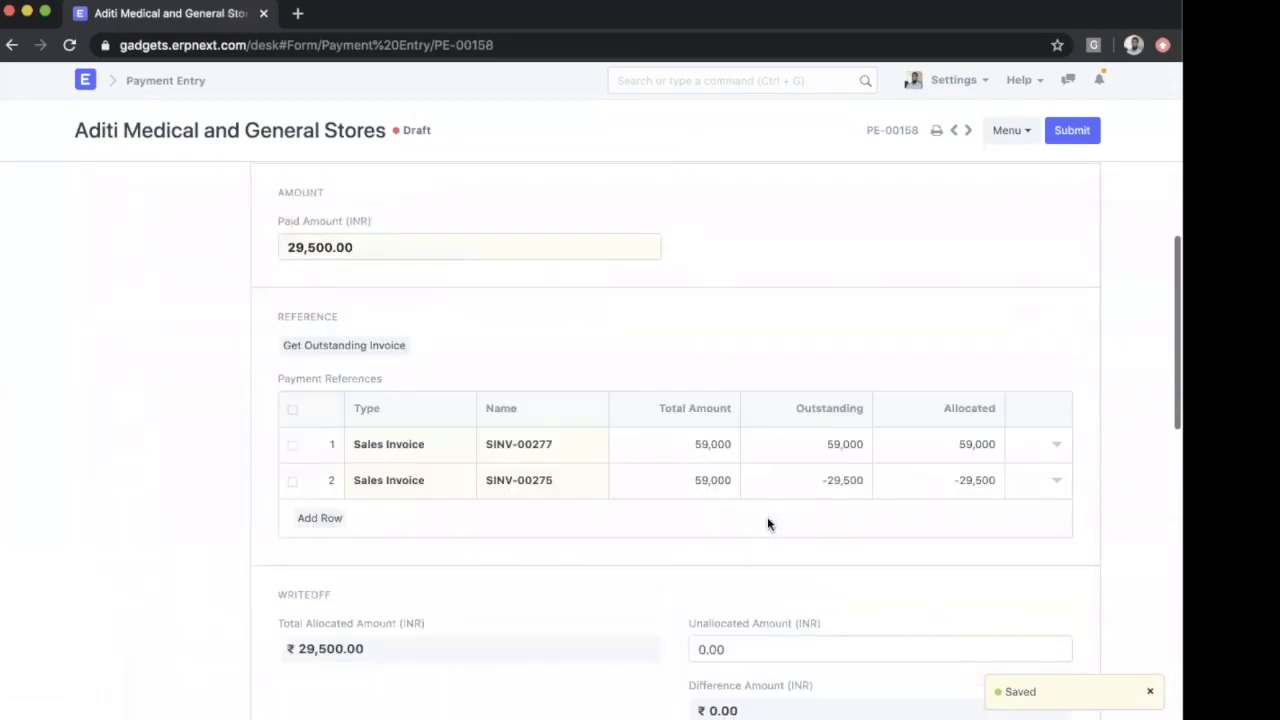
click(391, 245)
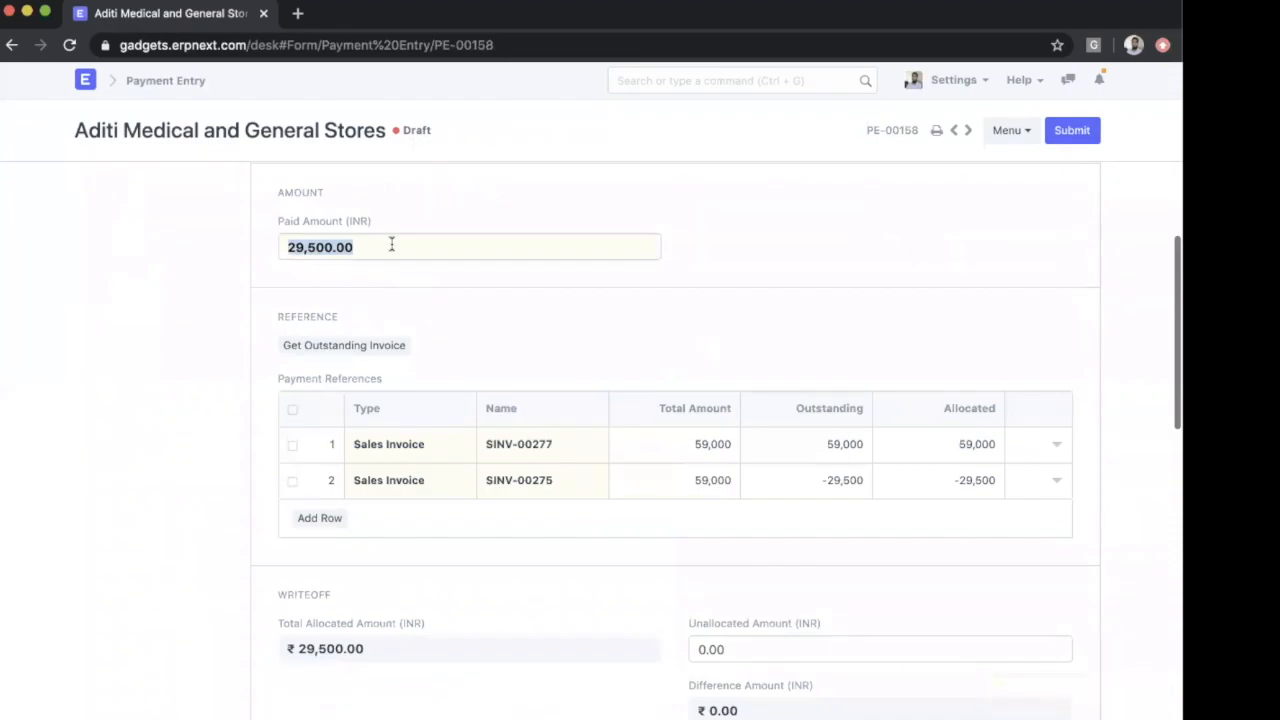
click(952, 456)
double_click(952, 456)
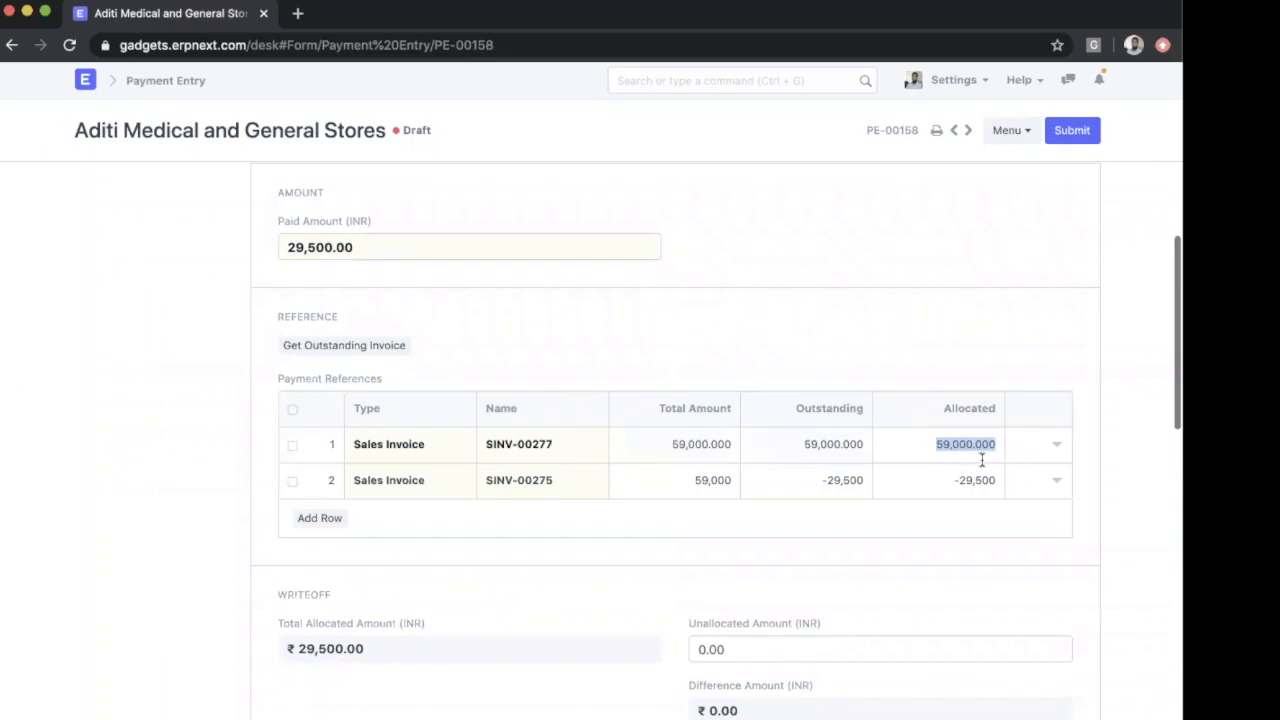
click(921, 458)
click(1069, 128)
click(820, 113)
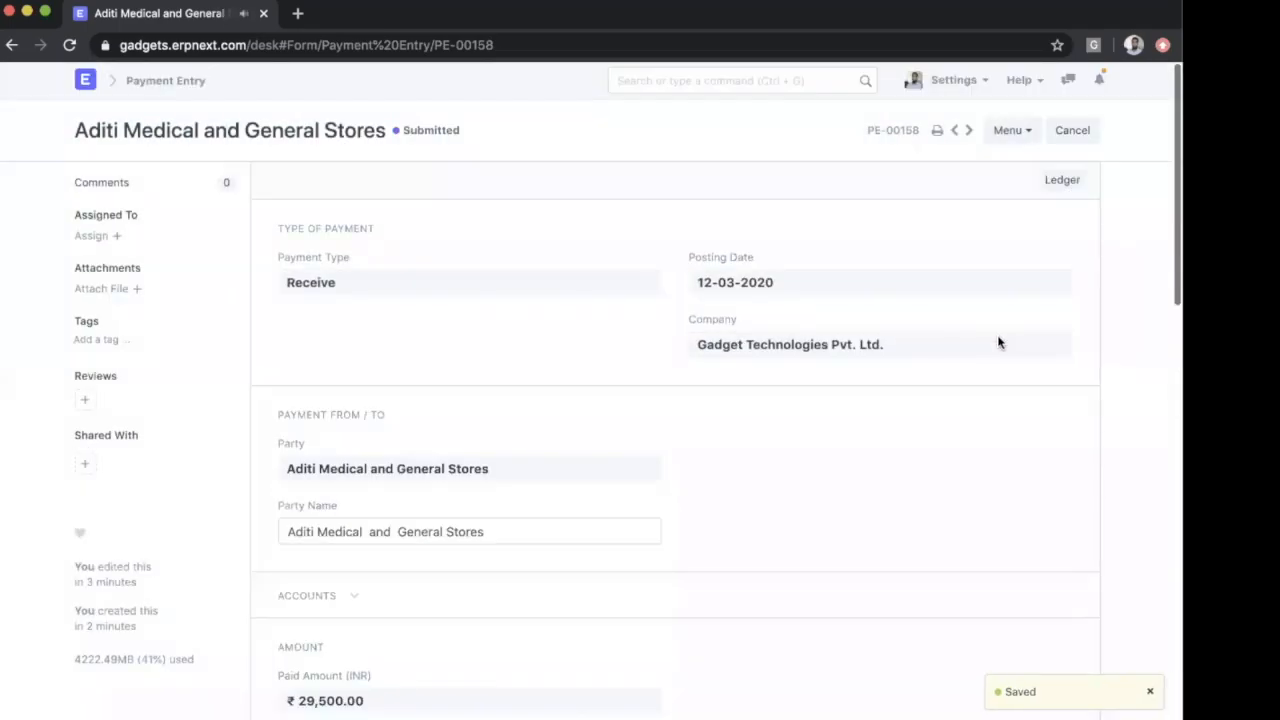
- Open the invoice from the submitted payment's first reference row and reload it to check its updated status and totals
scroll(998, 343, down, 5)
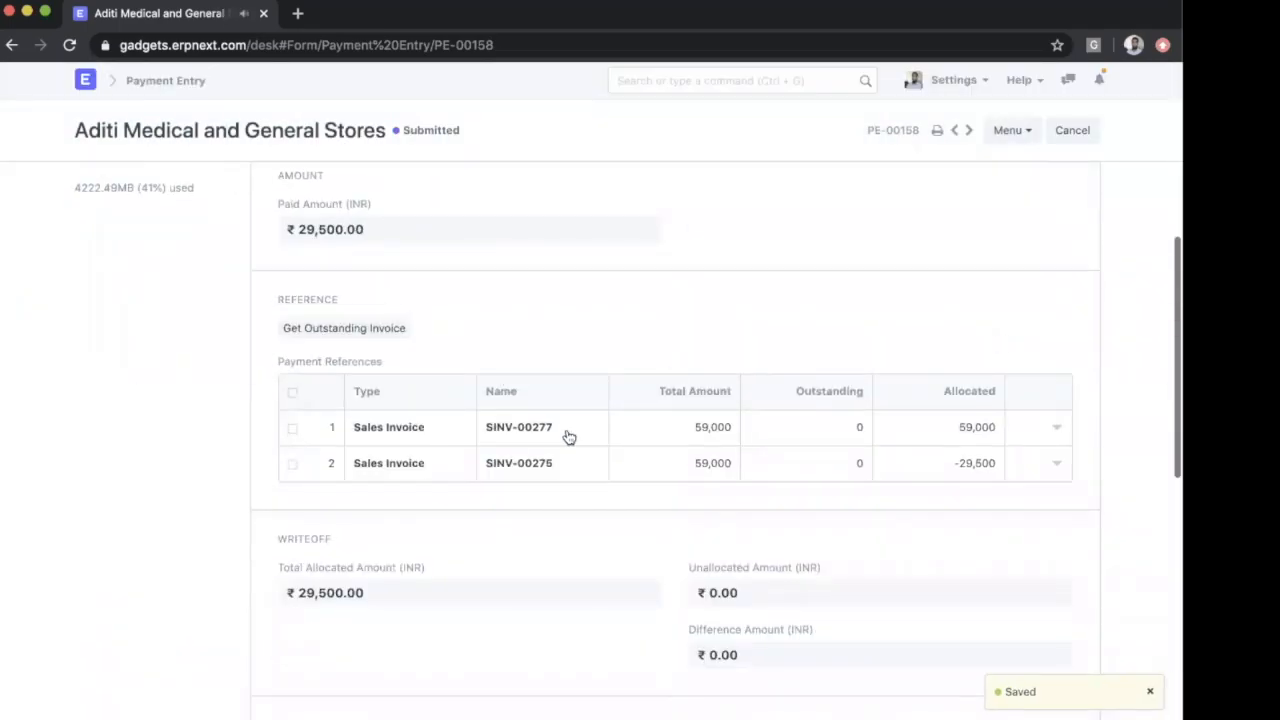
click(538, 432)
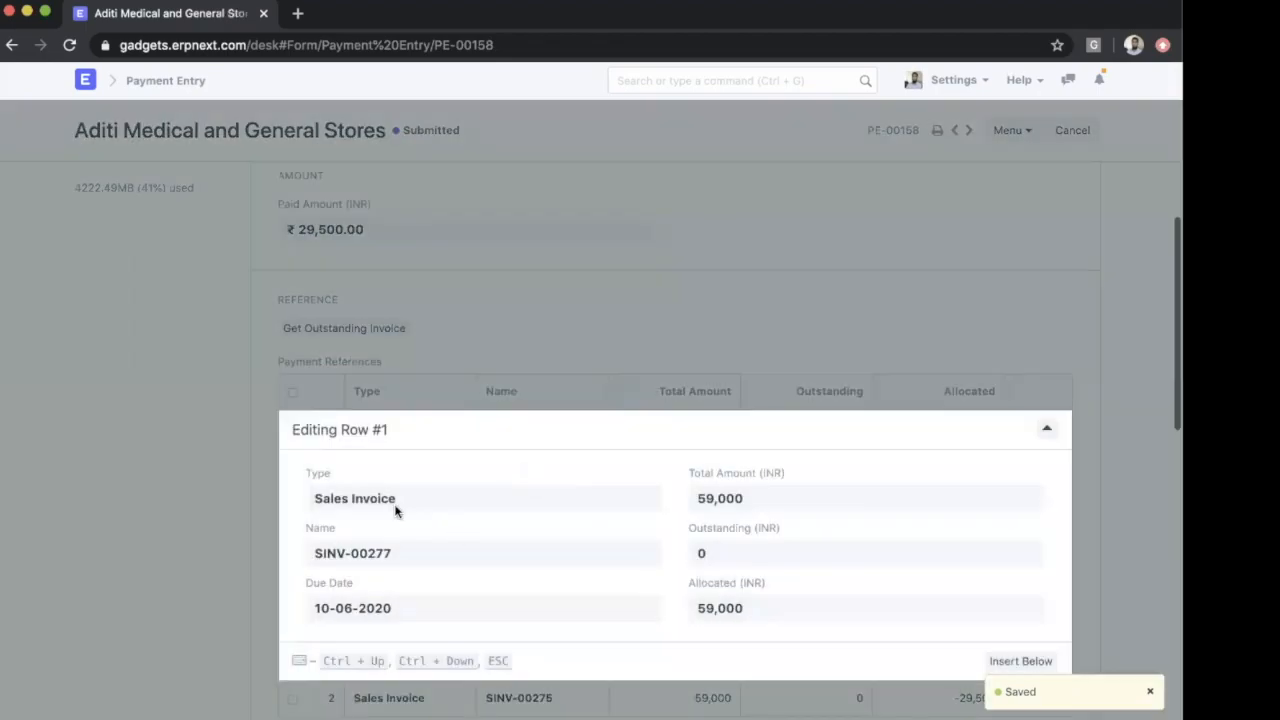
click(350, 555)
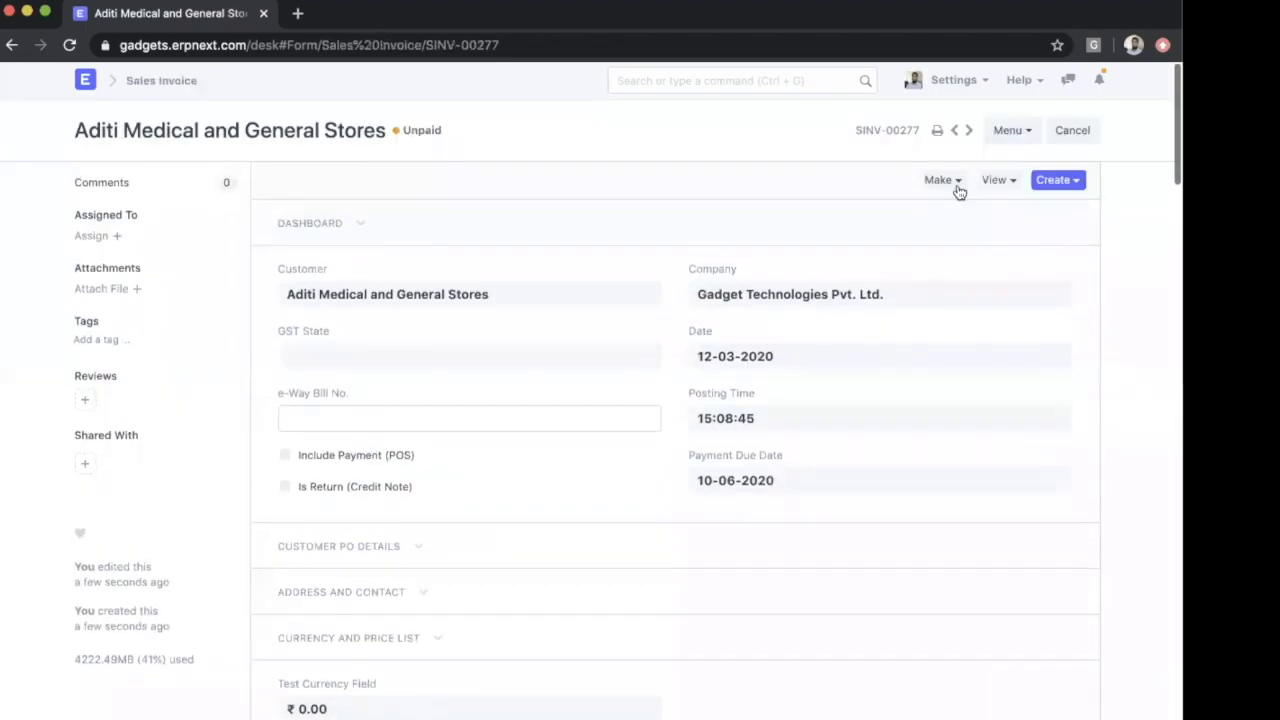
double_click(424, 133)
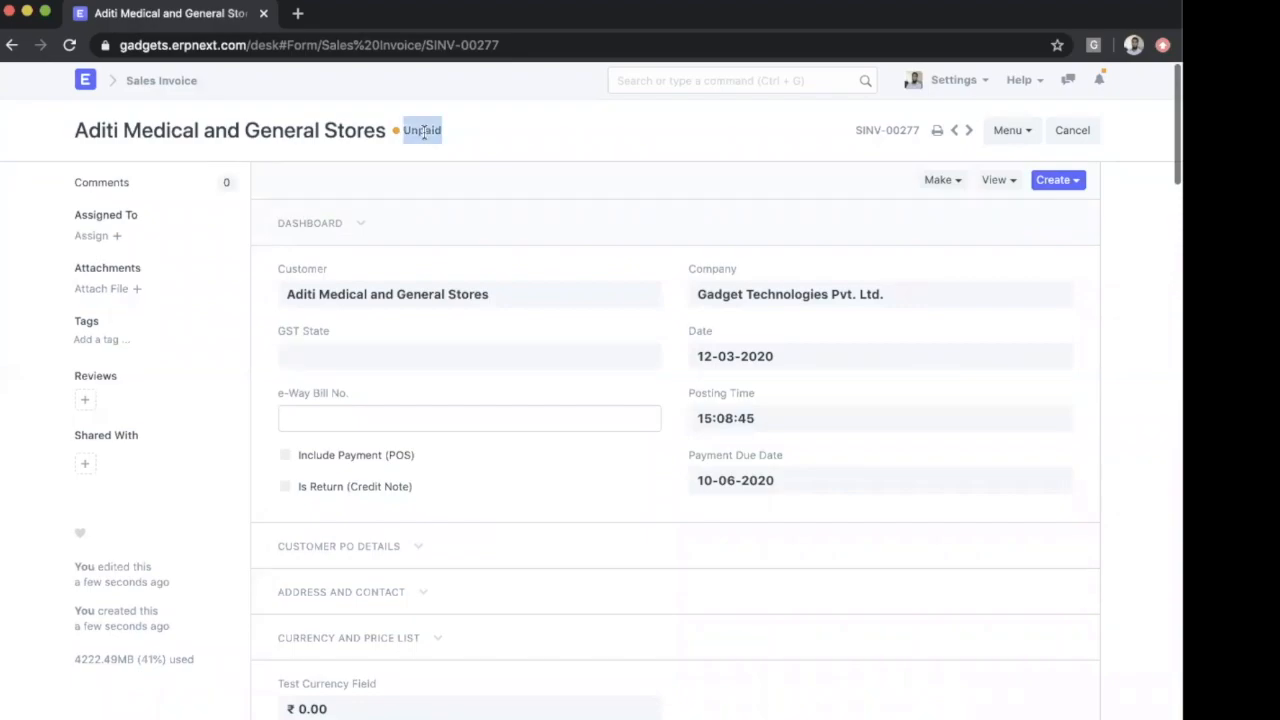
click(1005, 133)
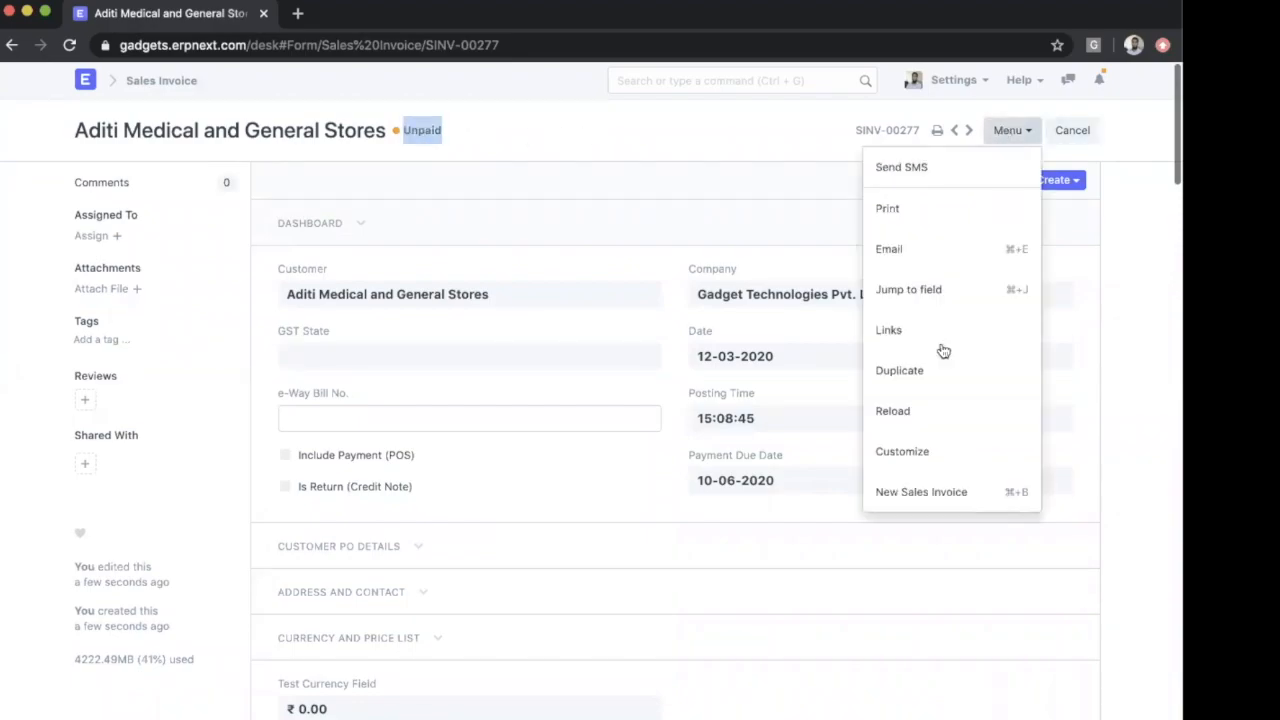
click(914, 412)
scroll(740, 410, down, 20)
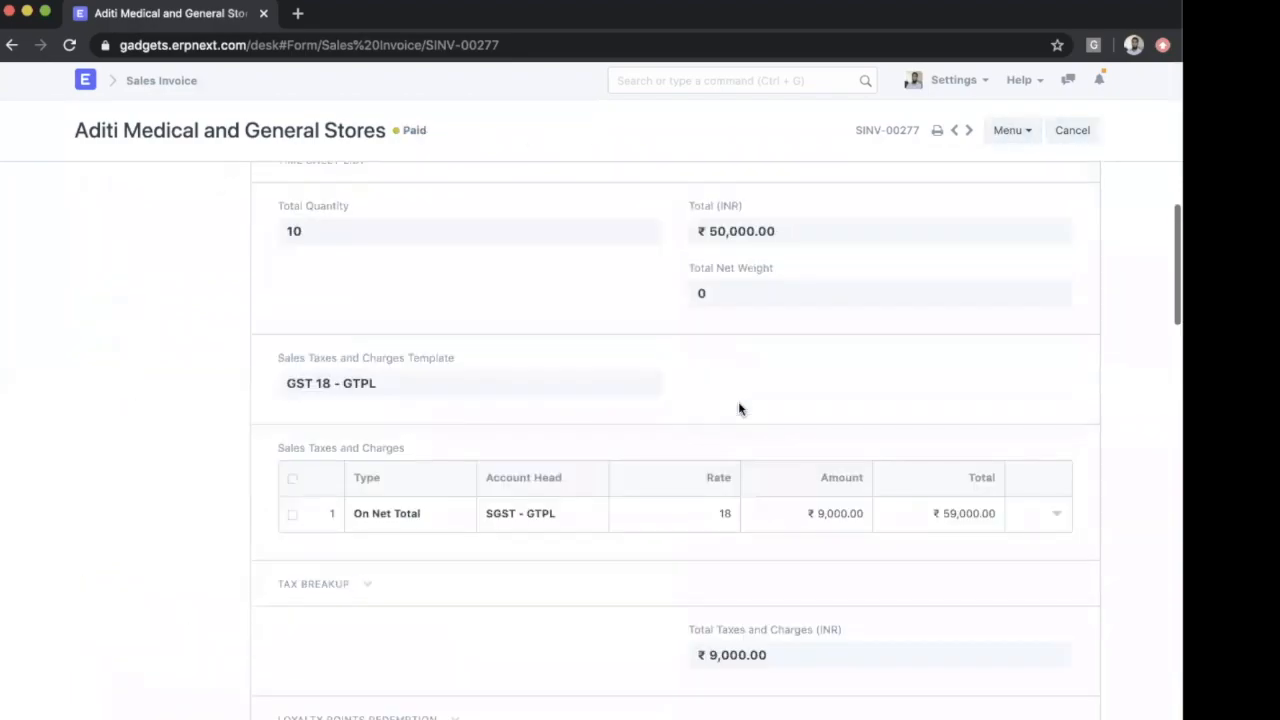
- Check the outstanding amount of the newly paid invoice and return to the submitted payment entry
triple_click(714, 528)
click(595, 498)
scroll(594, 493, left, 5)
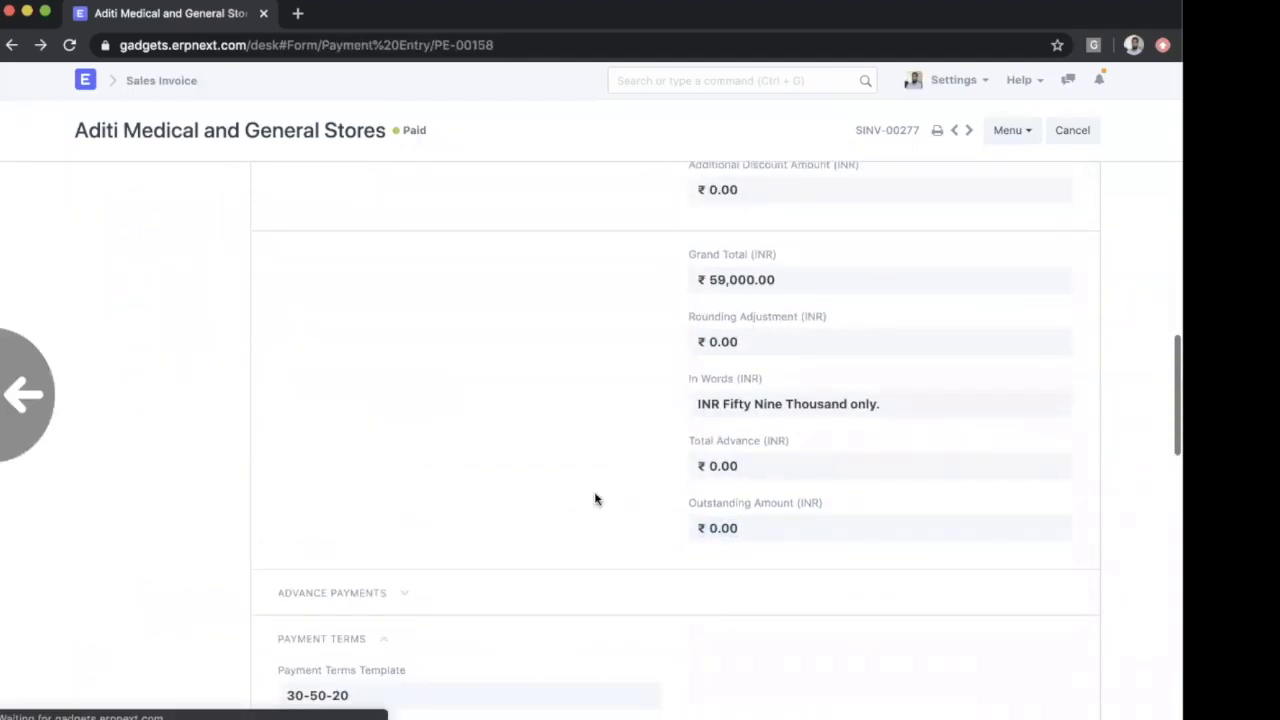
scroll(596, 498, left, 5)
scroll(596, 498, right, 5)
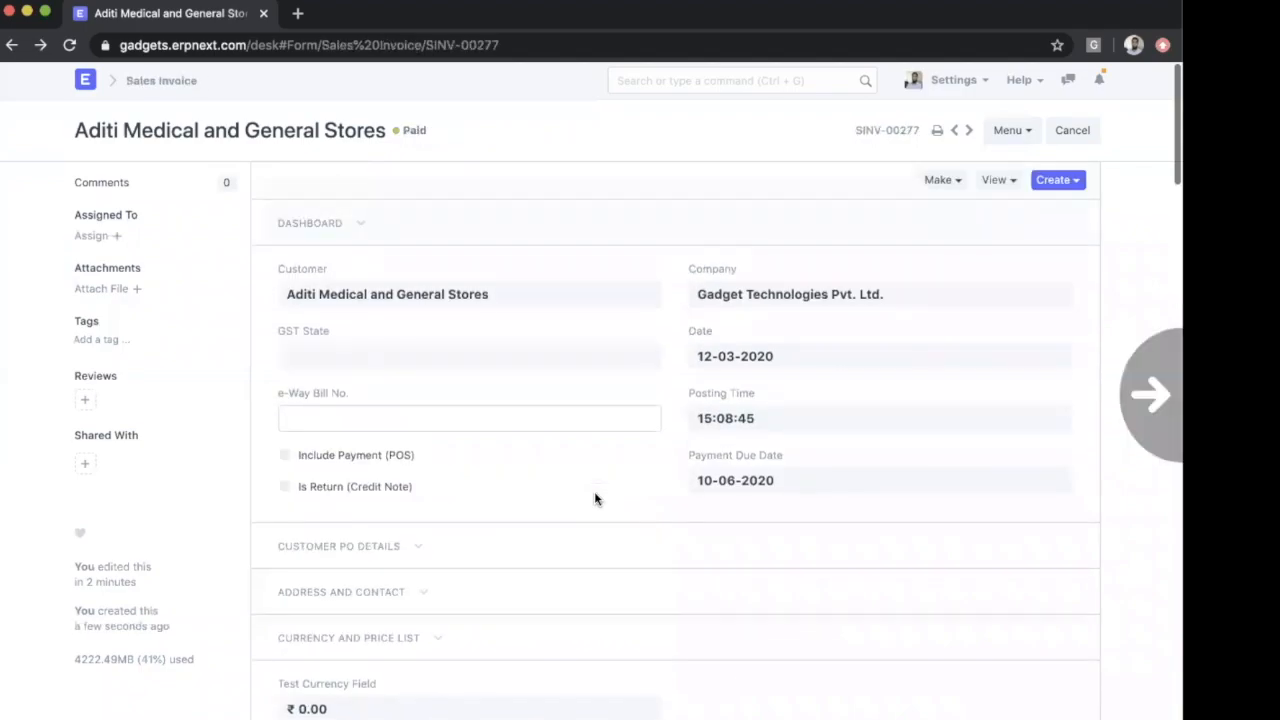
- Review the allocated amount in the payment entry's second reference row and open the sales invoice linked there
scroll(695, 467, down, 10)
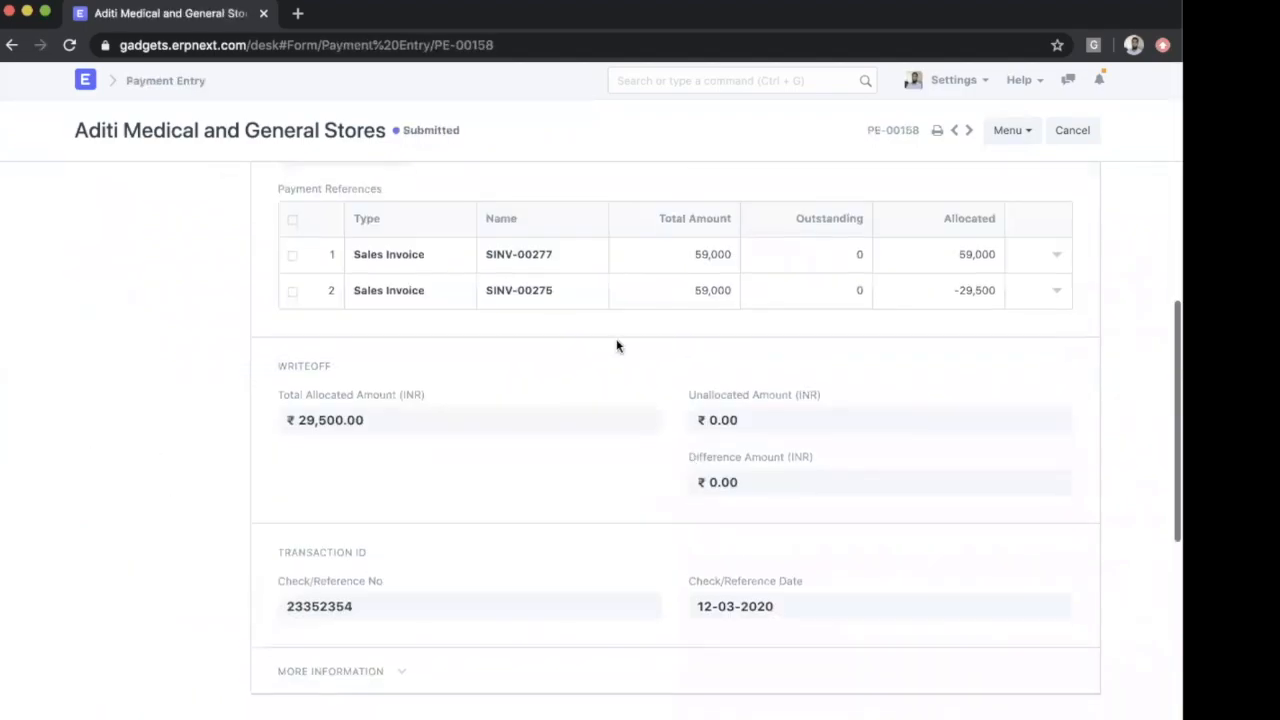
click(578, 298)
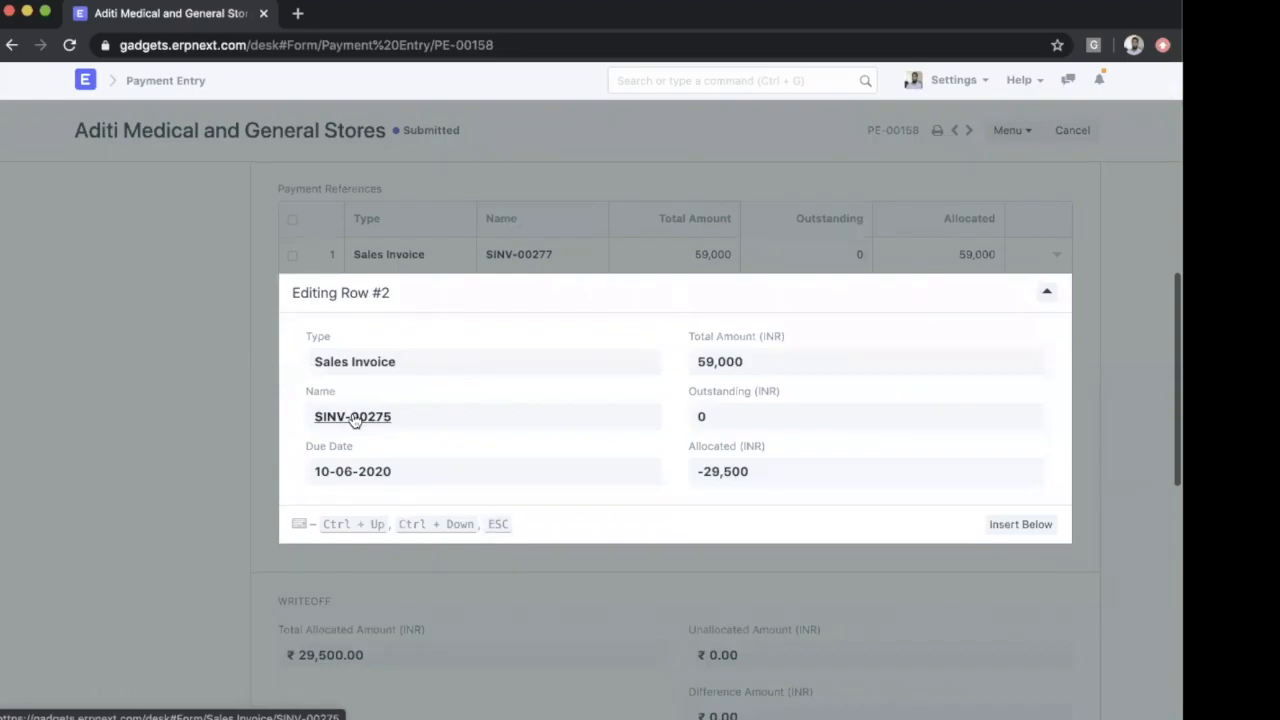
click(791, 479)
click(372, 418)
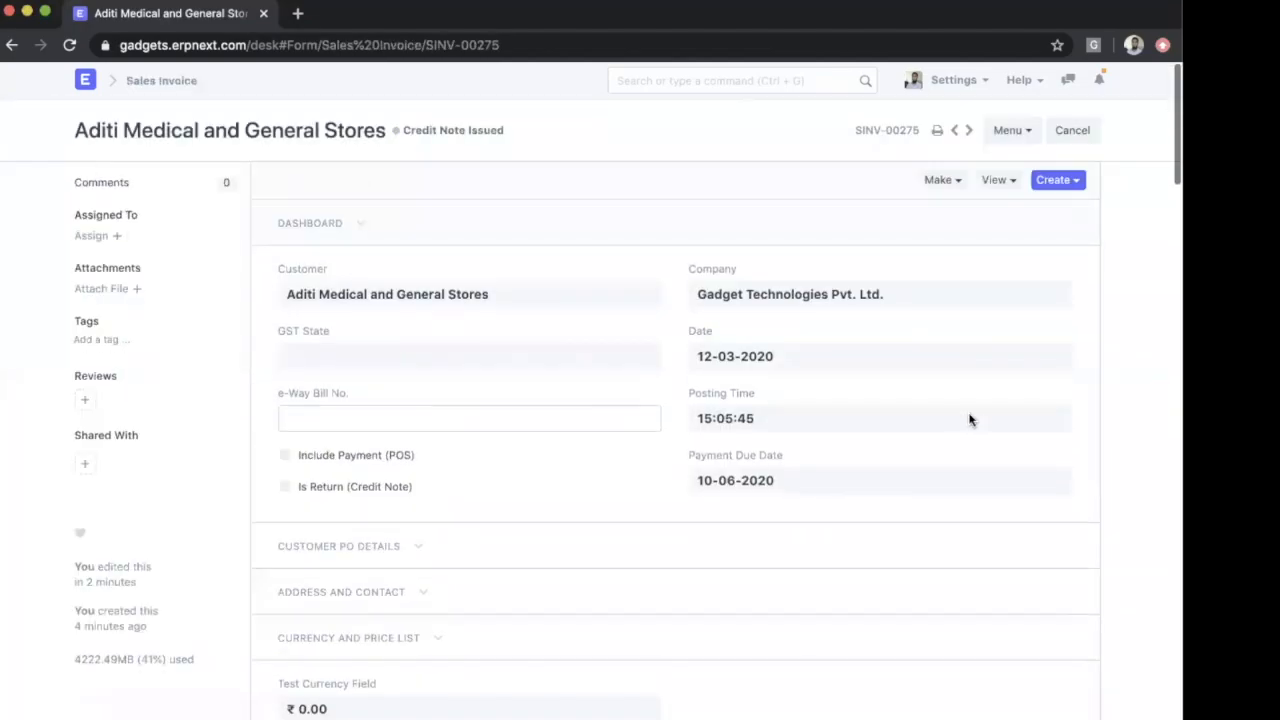
- Examine the grand total and outstanding amount of the original invoice against which the credit note was issued
scroll(1017, 458, down, 10)
scroll(1017, 460, down, 5)
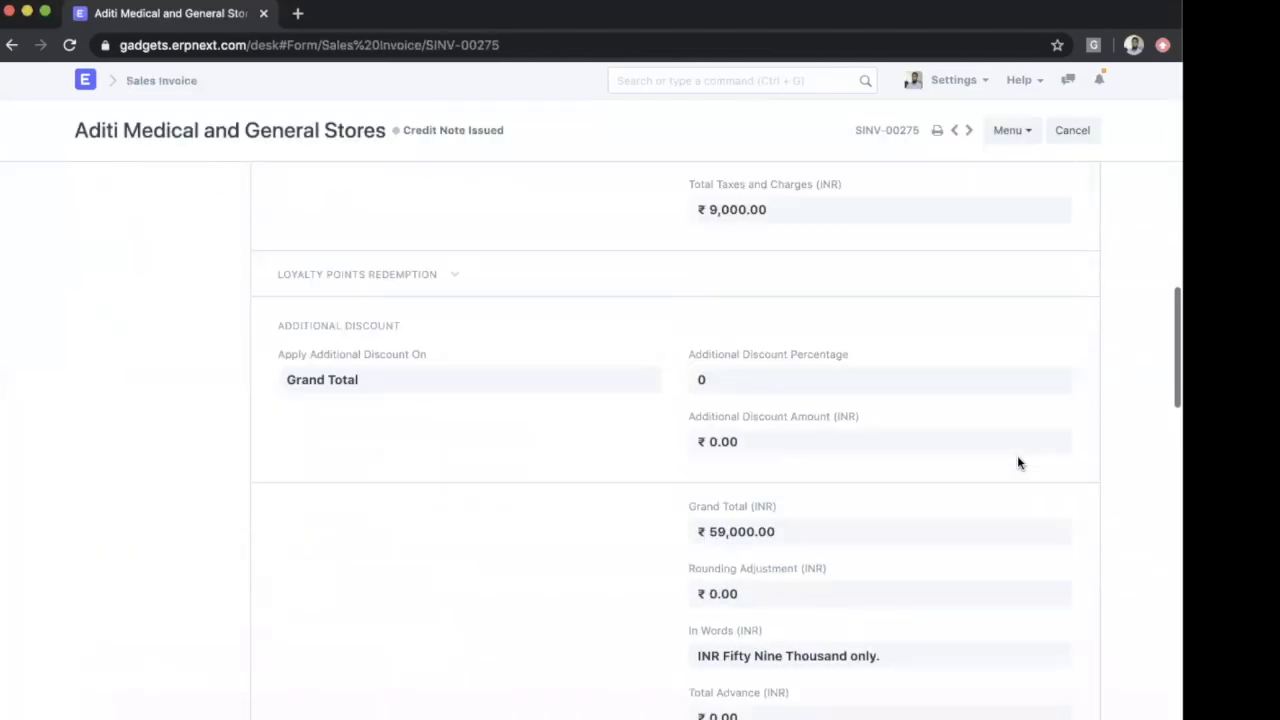
triple_click(784, 572)
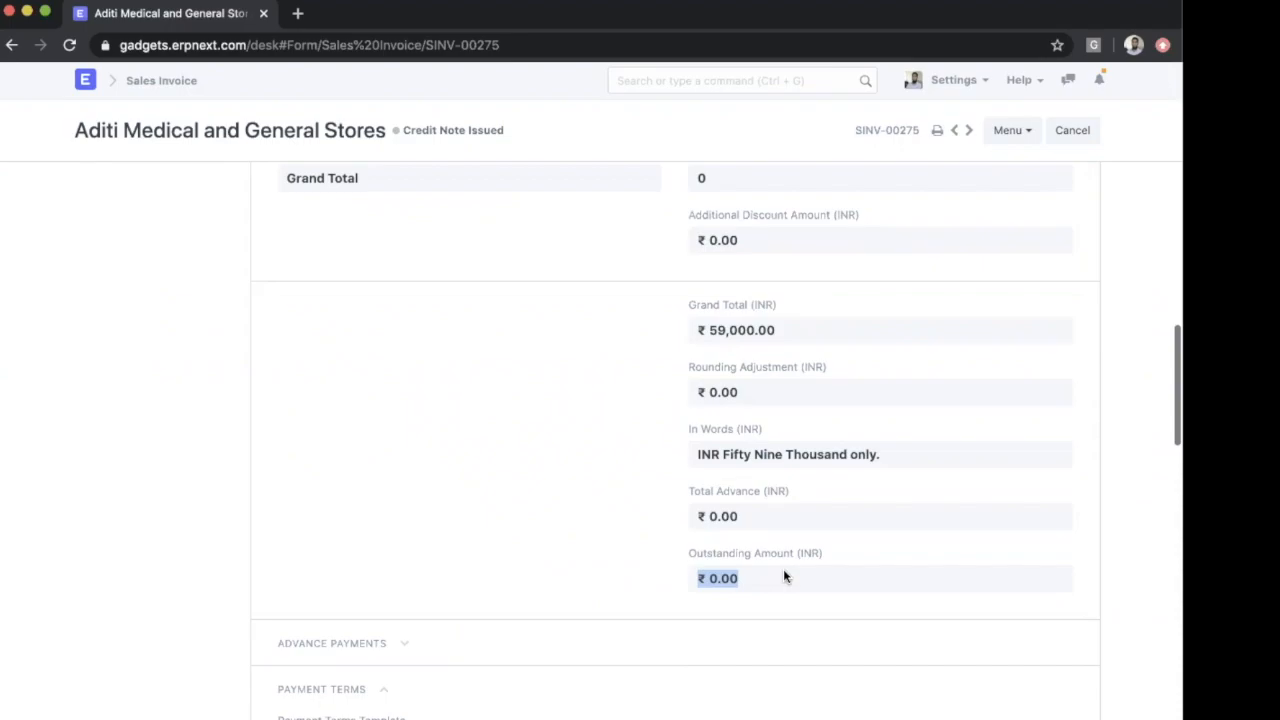
triple_click(758, 573)
triple_click(787, 583)
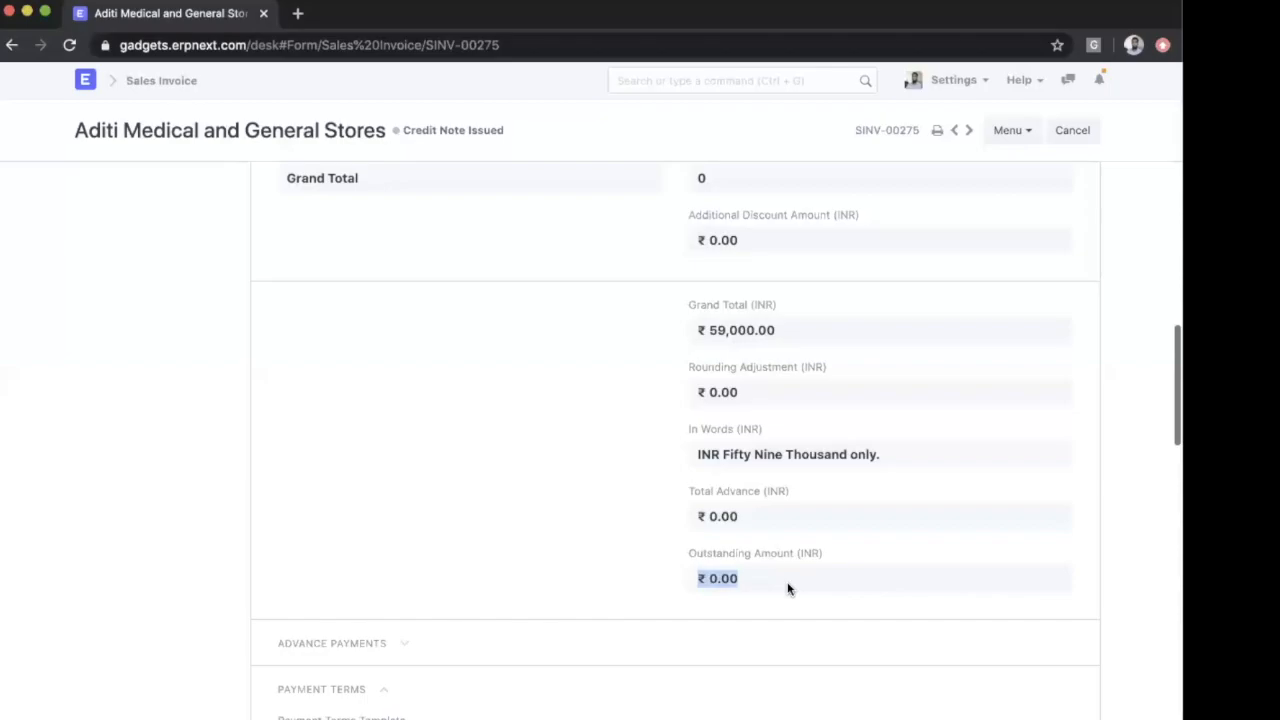